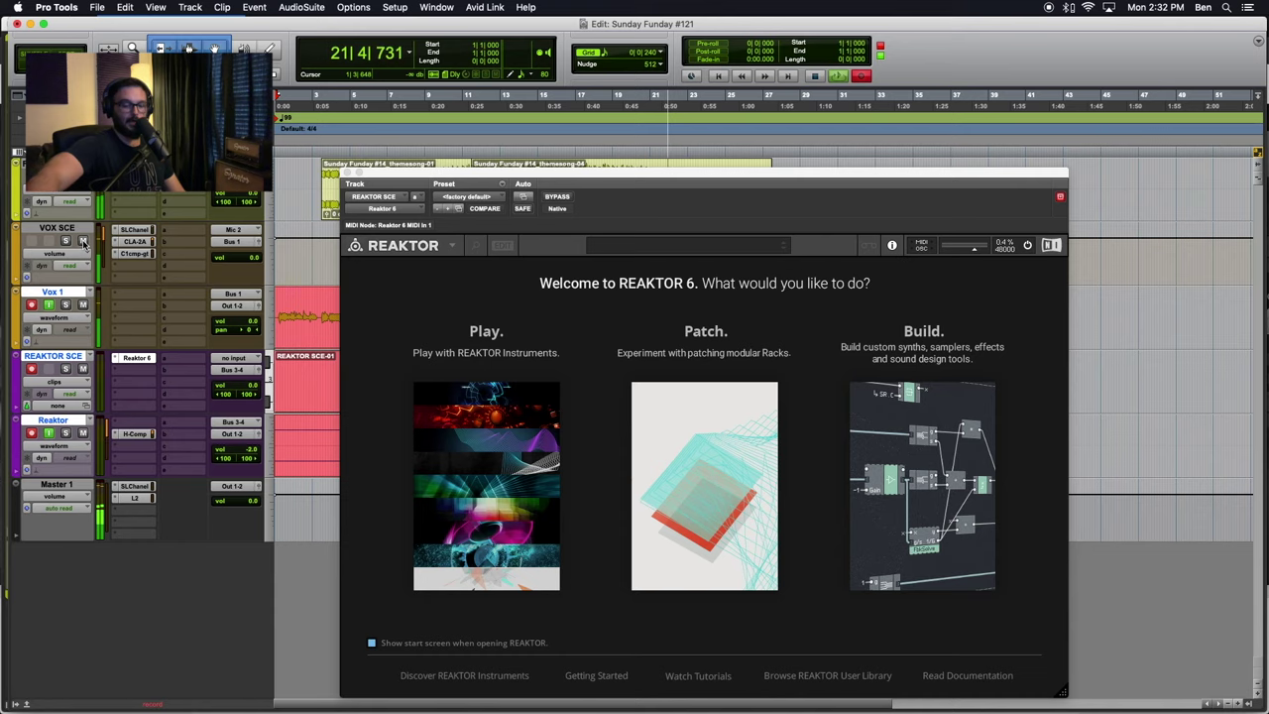
- Switch to Firefox and find the "We Call It Techno" entry in the article on dark techno ensembles
{"action": "key", "text": "super+Tab"}
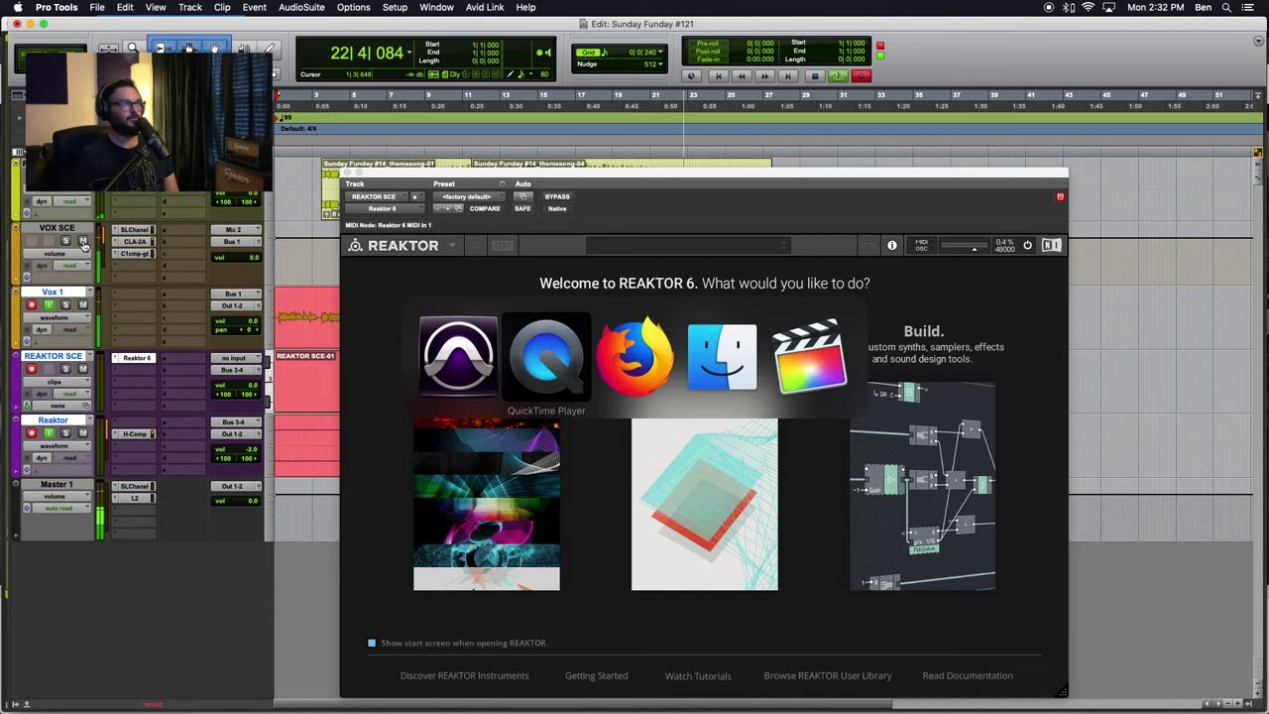
{"action": "key", "text": "super+Tab"}
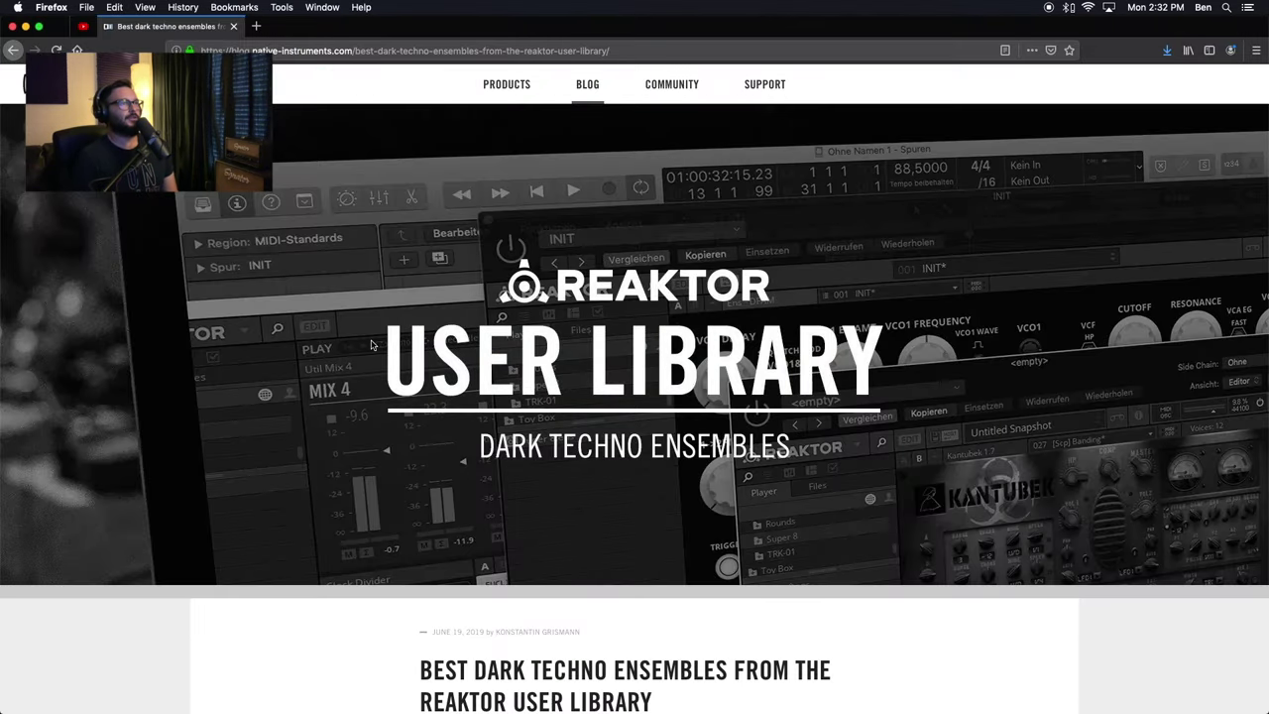
{"action": "scroll", "coordinate": [515, 497], "scroll_direction": "down", "scroll_amount": 1}
{"action": "scroll", "coordinate": [516, 496], "scroll_direction": "down", "scroll_amount": 20}
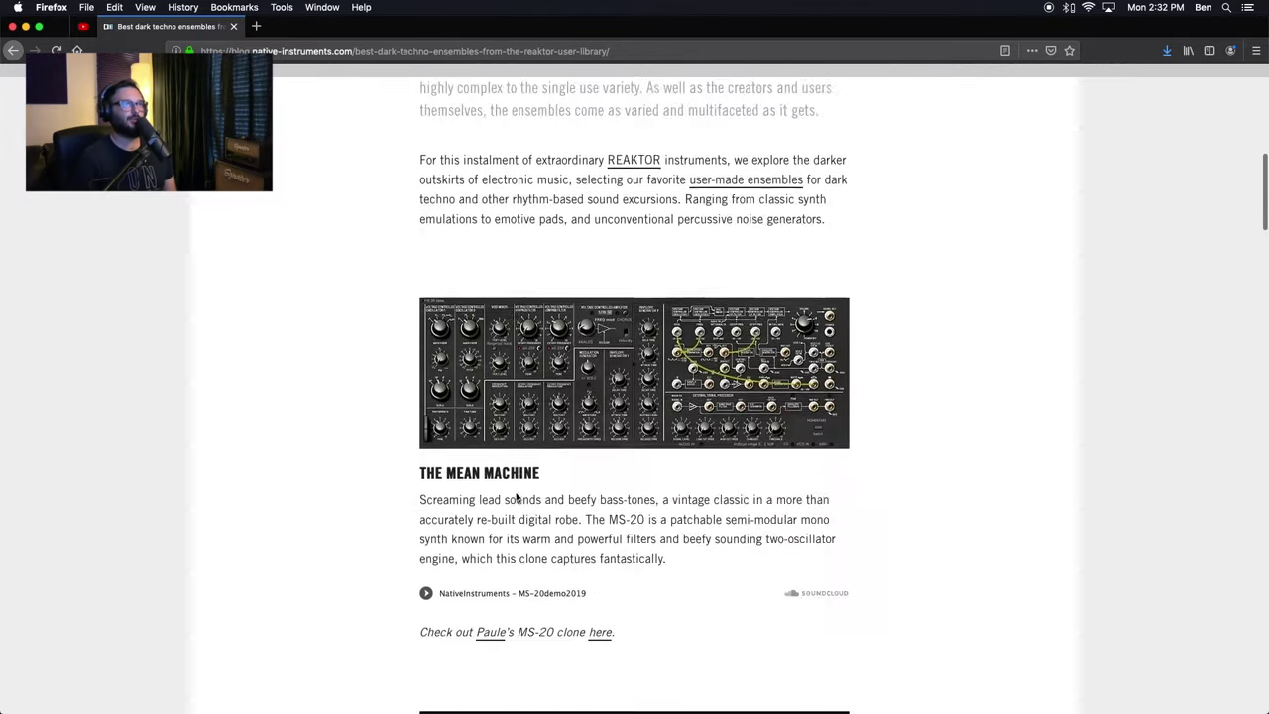
{"action": "scroll", "coordinate": [516, 497], "scroll_direction": "down", "scroll_amount": 16}
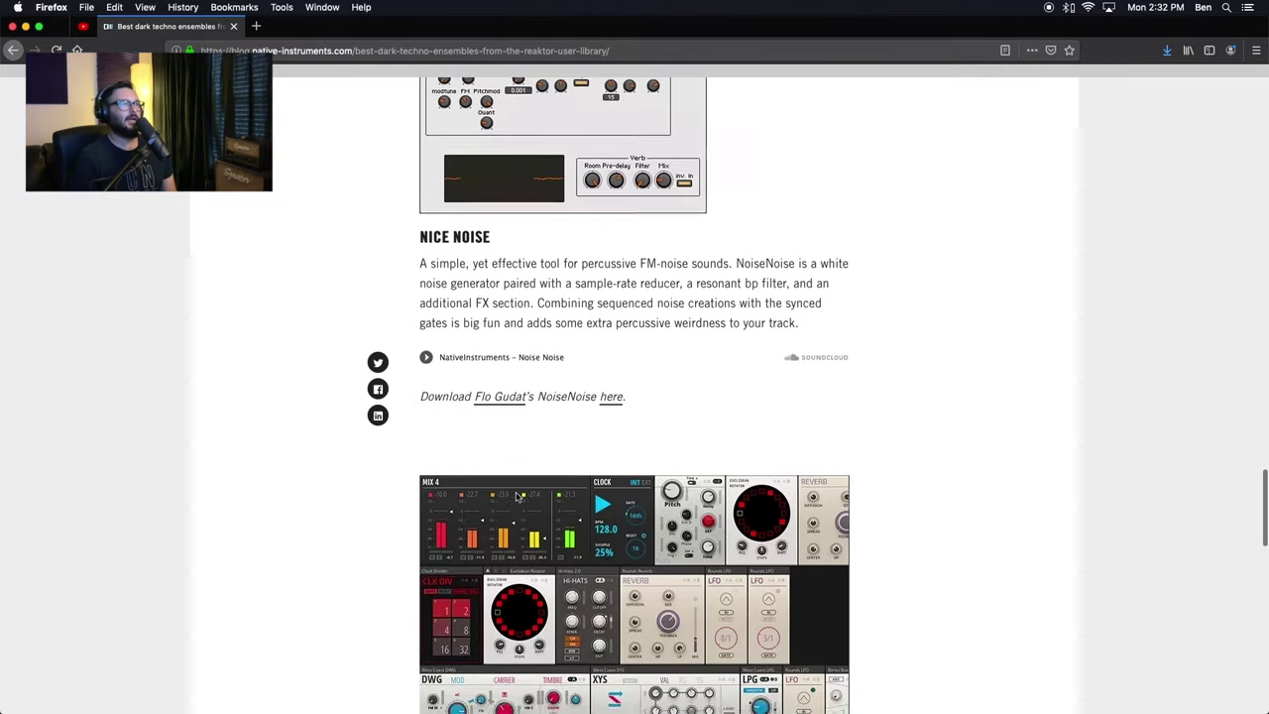
{"action": "scroll", "coordinate": [516, 492], "scroll_direction": "up", "scroll_amount": 5}
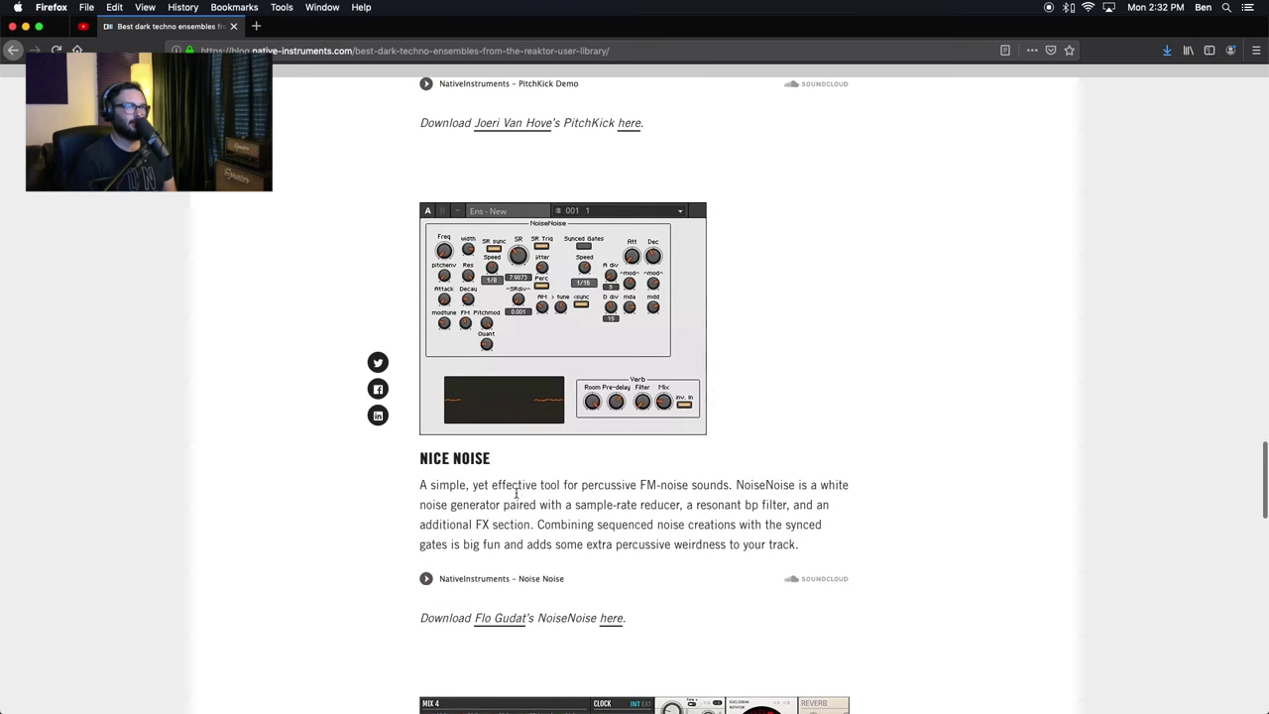
{"action": "scroll", "coordinate": [516, 493], "scroll_direction": "down", "scroll_amount": 11}
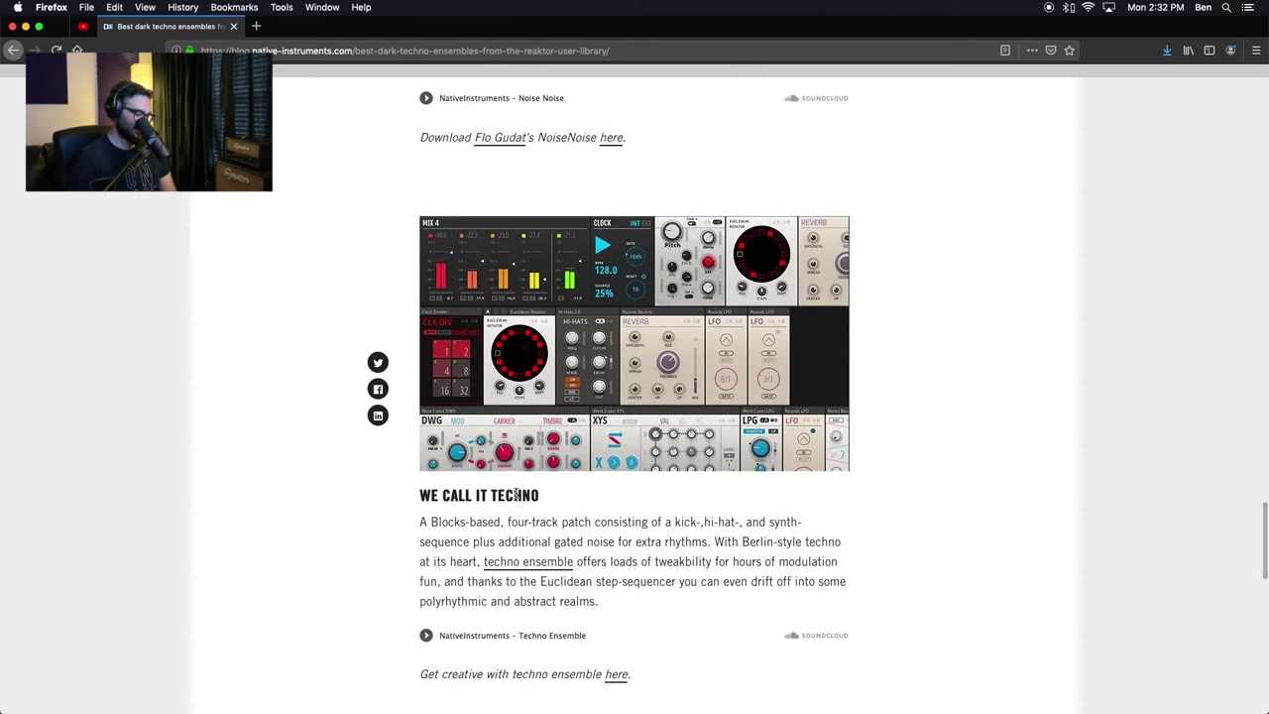
{"action": "scroll", "coordinate": [515, 494], "scroll_direction": "down", "scroll_amount": 2}
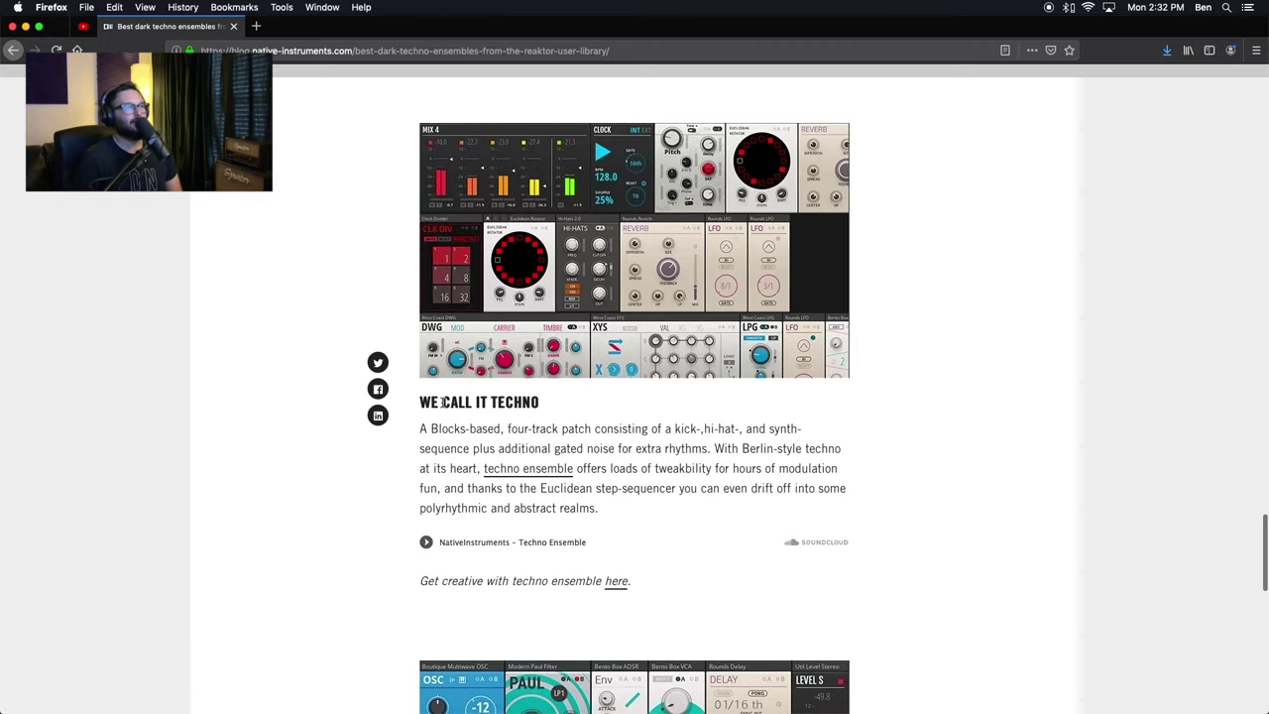
- Read the "We Call It Techno" description, highlighting the passages on modulation and the Euclidean step-sequencer
{"action": "left_click_drag", "start_coordinate": [435, 402], "coordinate": [675, 520]}
{"action": "left_click", "coordinate": [594, 496]}
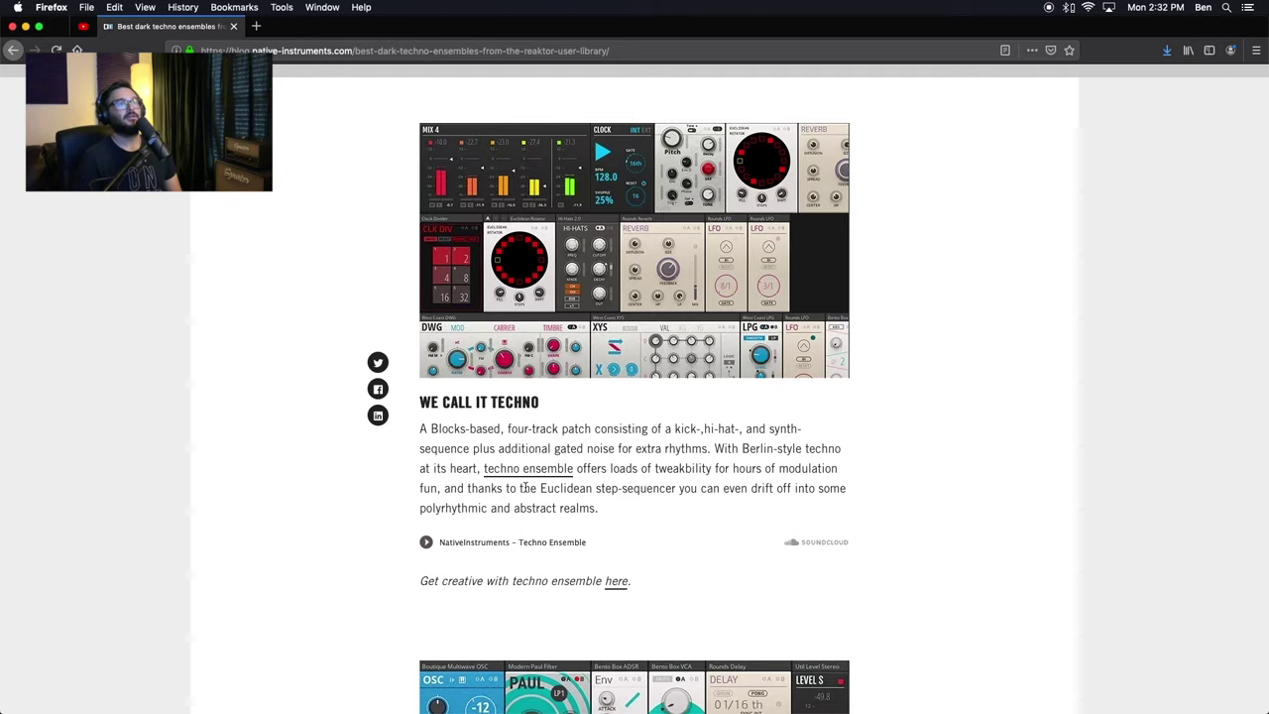
{"action": "left_click_drag", "start_coordinate": [641, 468], "coordinate": [745, 501]}
{"action": "left_click", "coordinate": [746, 500]}
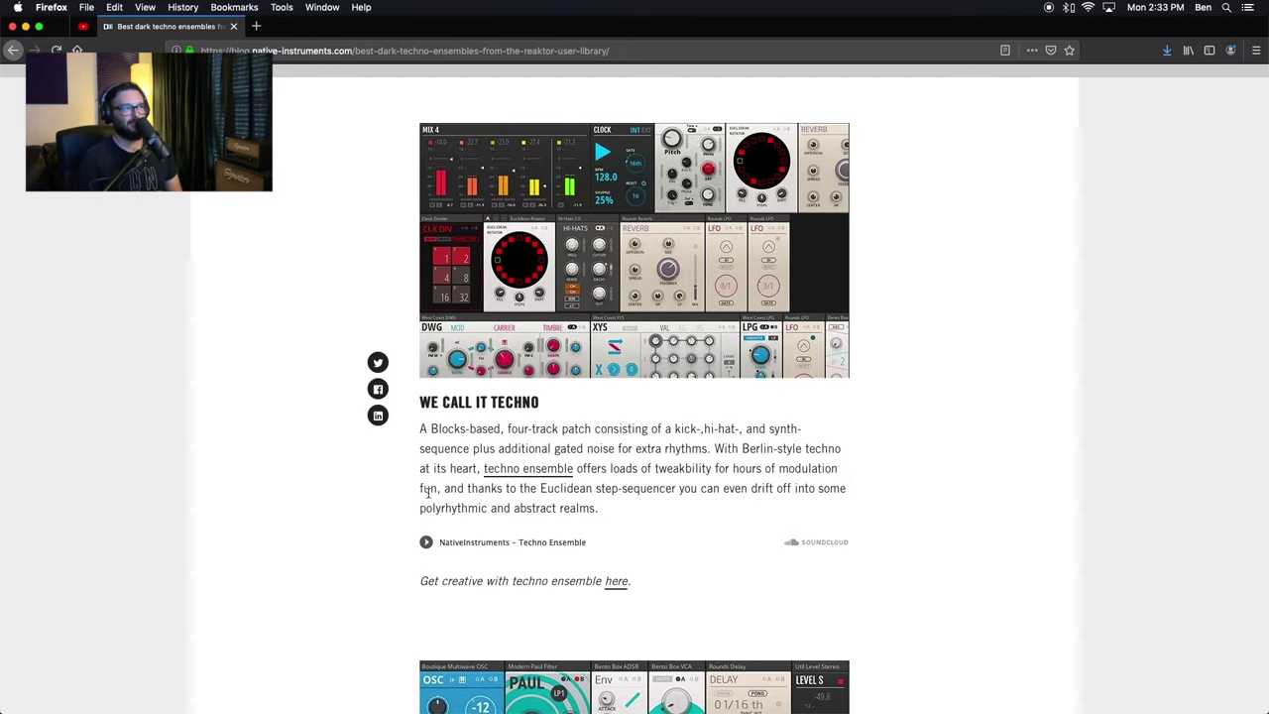
{"action": "left_click_drag", "start_coordinate": [428, 493], "coordinate": [634, 510]}
{"action": "left_click", "coordinate": [562, 504]}
{"action": "double_click", "coordinate": [575, 488]}
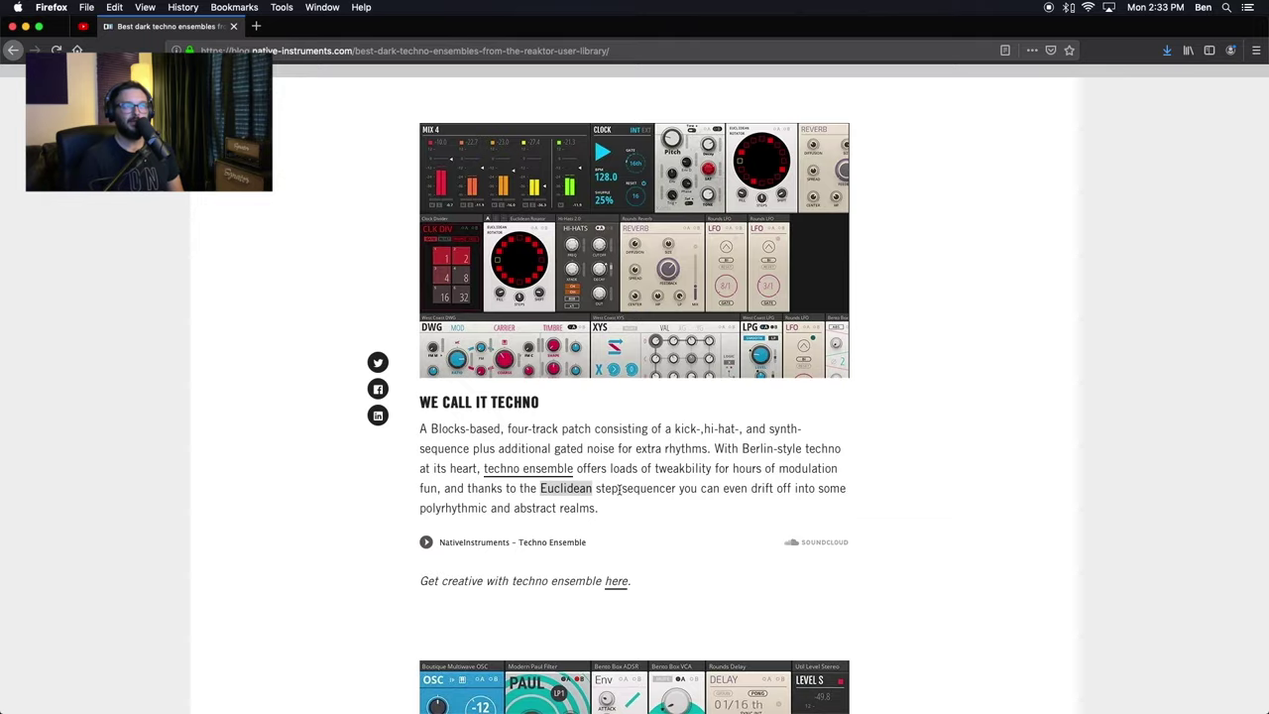
{"action": "left_click", "coordinate": [608, 488]}
{"action": "triple_click", "coordinate": [586, 487]}
{"action": "left_click", "coordinate": [635, 483]}
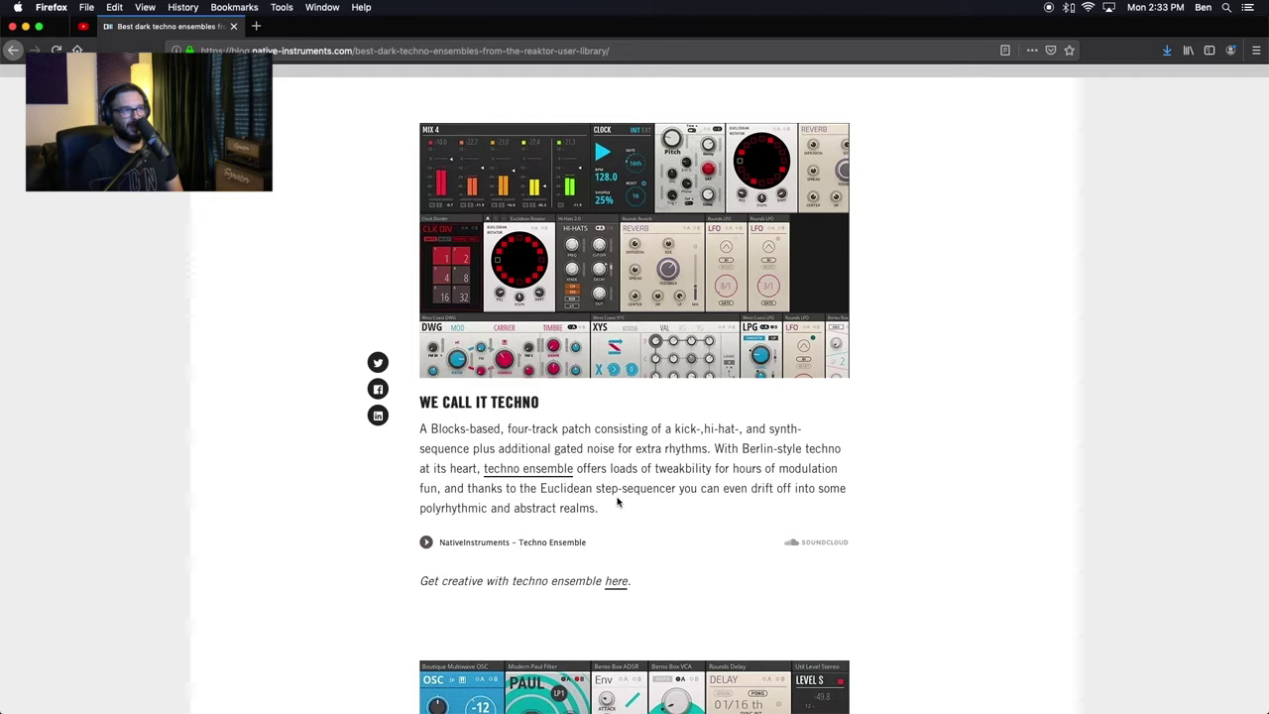
- Open the techno ensemble's Reaktor User Library page in a new tab and view its details
{"action": "left_click", "coordinate": [618, 583], "text": "super"}
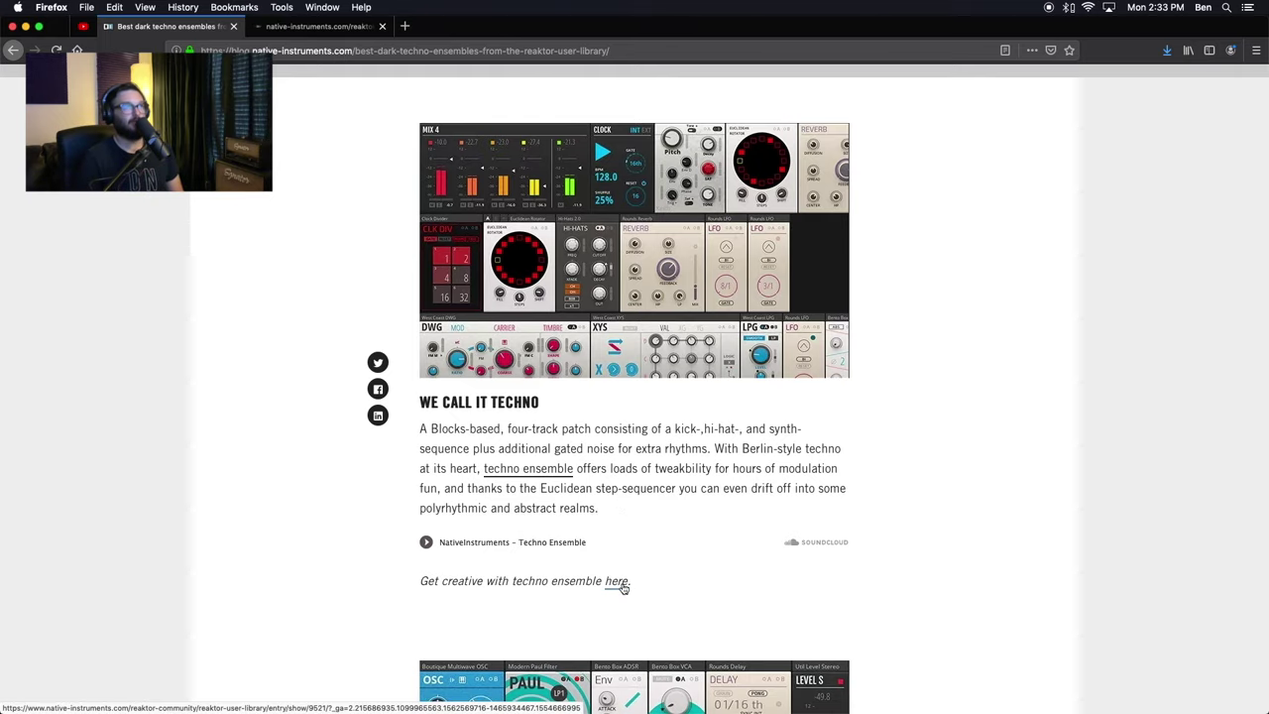
{"action": "left_click", "coordinate": [318, 32]}
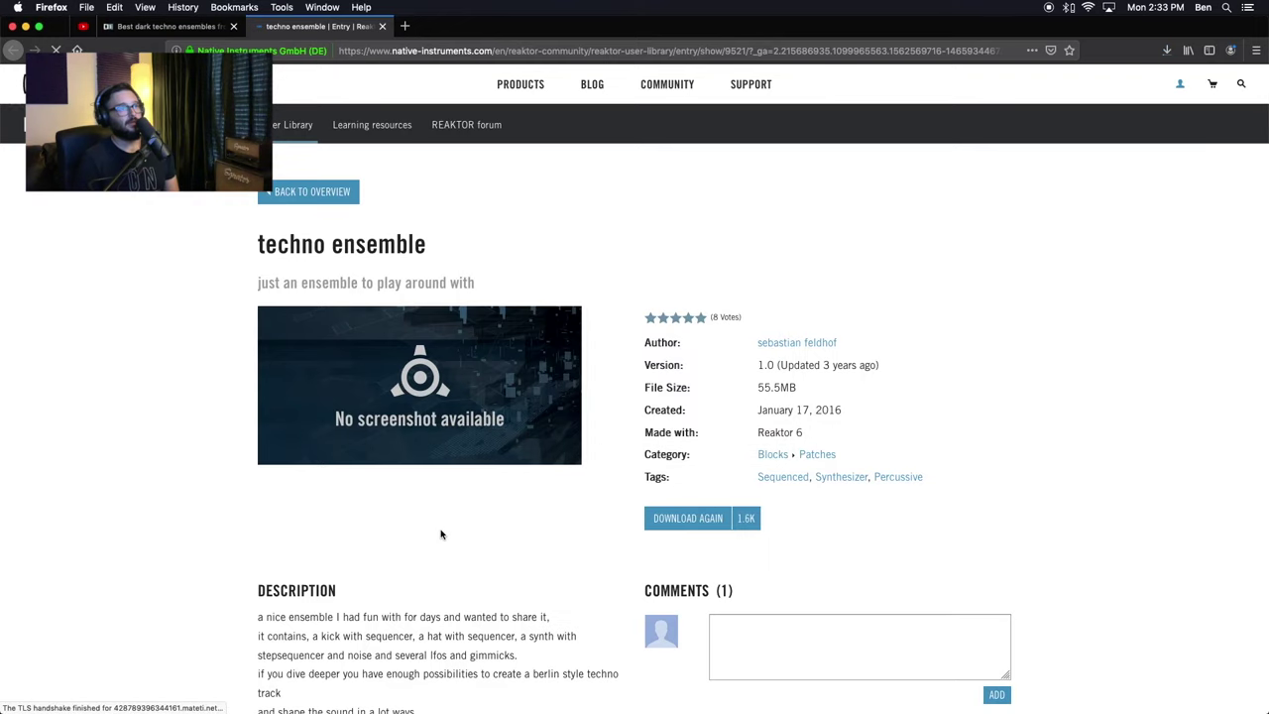
{"action": "scroll", "coordinate": [441, 534], "scroll_direction": "down", "scroll_amount": 1}
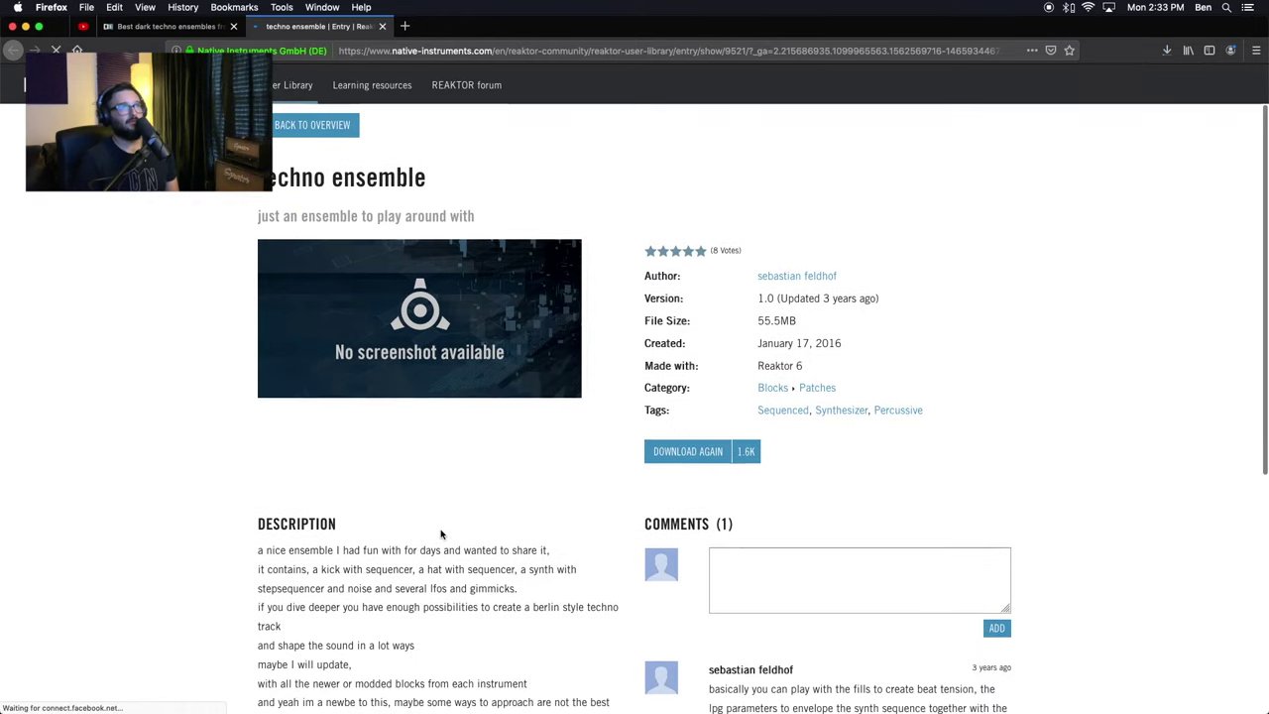
- Check the ensemble author's User Library listing, close it and return to the techno ensemble page
{"action": "left_click", "coordinate": [799, 265]}
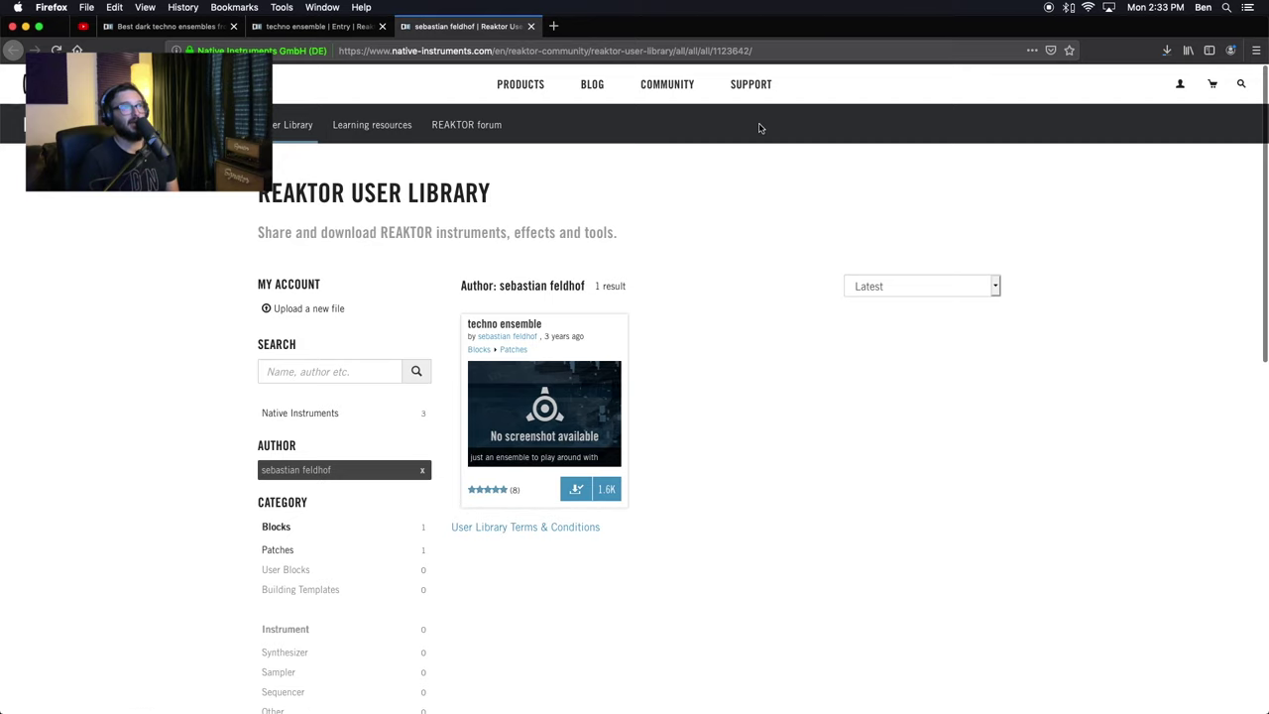
{"action": "left_click", "coordinate": [531, 27]}
{"action": "scroll", "coordinate": [433, 608], "scroll_direction": "up", "scroll_amount": 2}
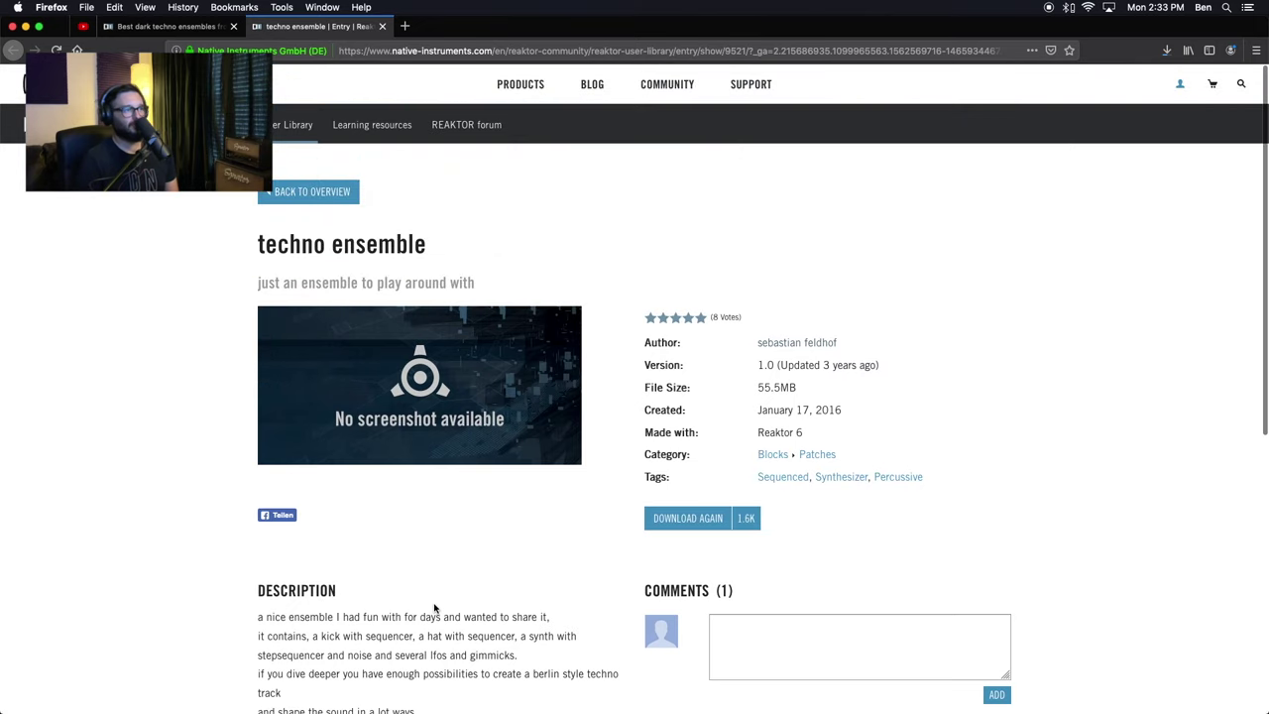
- Look through the Reaktor 6 folder in Finder and return to the techno ensemble page in Firefox
{"action": "key", "text": "super+Tab"}
{"action": "key", "text": "super+Tab"}
{"action": "key", "text": "super+Tab"}
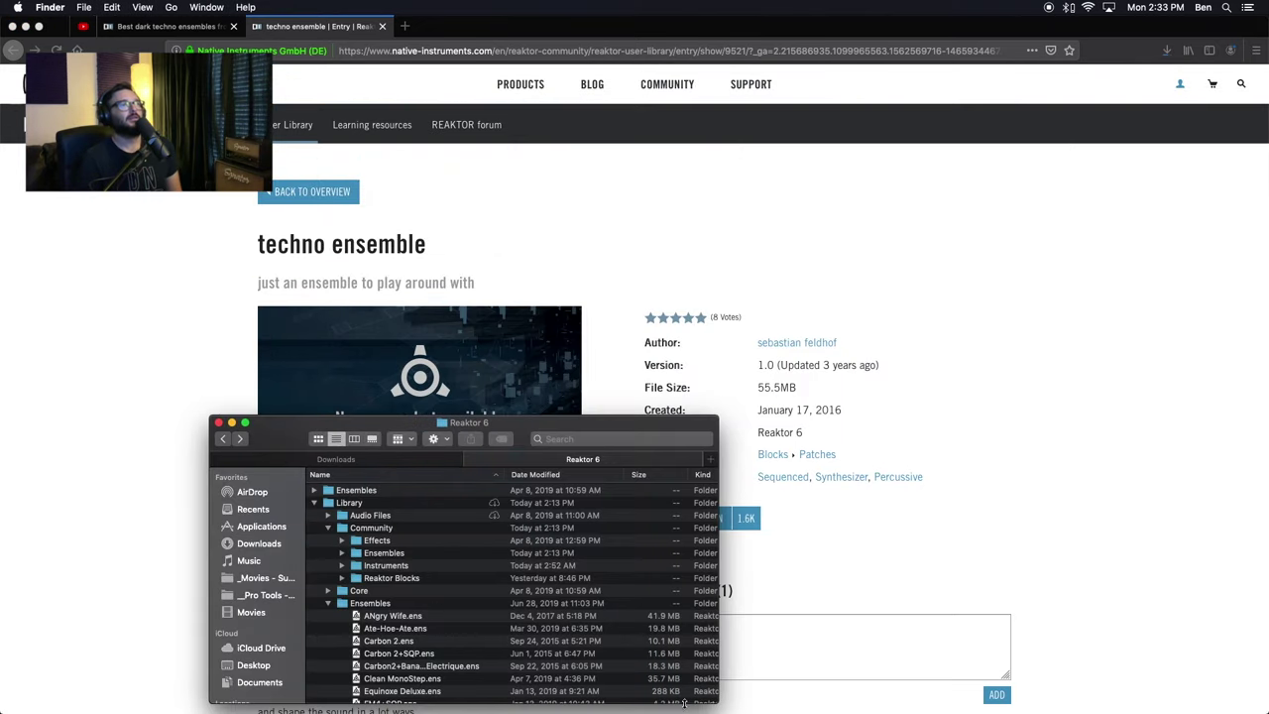
{"action": "scroll", "coordinate": [465, 615], "scroll_direction": "down", "scroll_amount": 5}
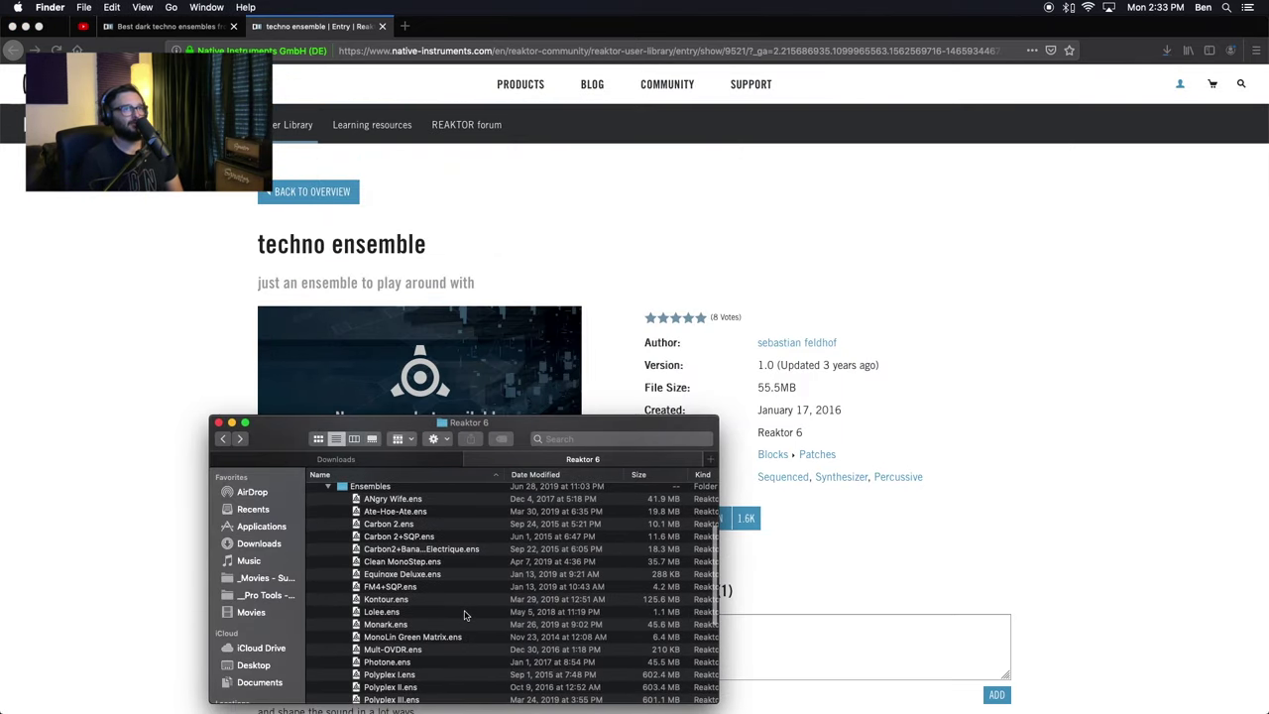
{"action": "scroll", "coordinate": [466, 615], "scroll_direction": "up", "scroll_amount": 3}
{"action": "left_click", "coordinate": [1025, 428]}
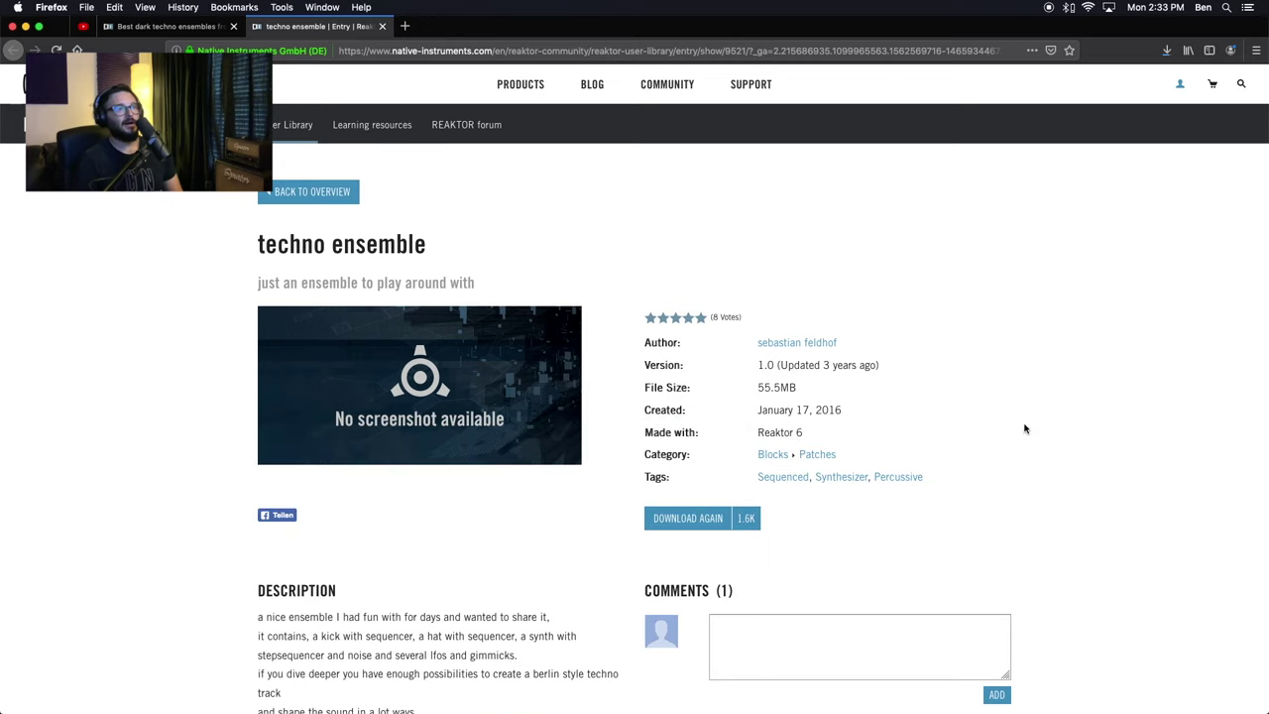
- Switch to Finder and collapse the Ensembles and Reaktor Blocks folders directly inside the Reaktor 6 Library folder
{"action": "key", "text": "super+Tab"}
{"action": "key", "text": "super+Tab"}
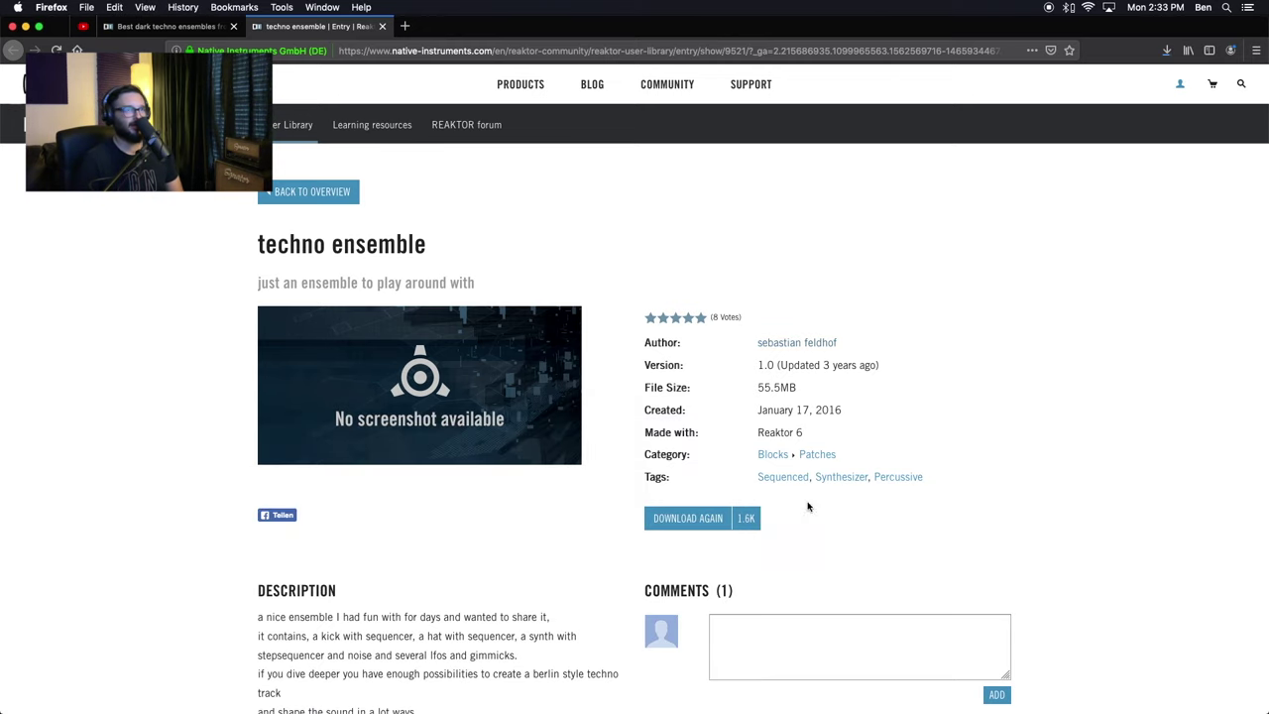
{"action": "key", "text": "super+Tab"}
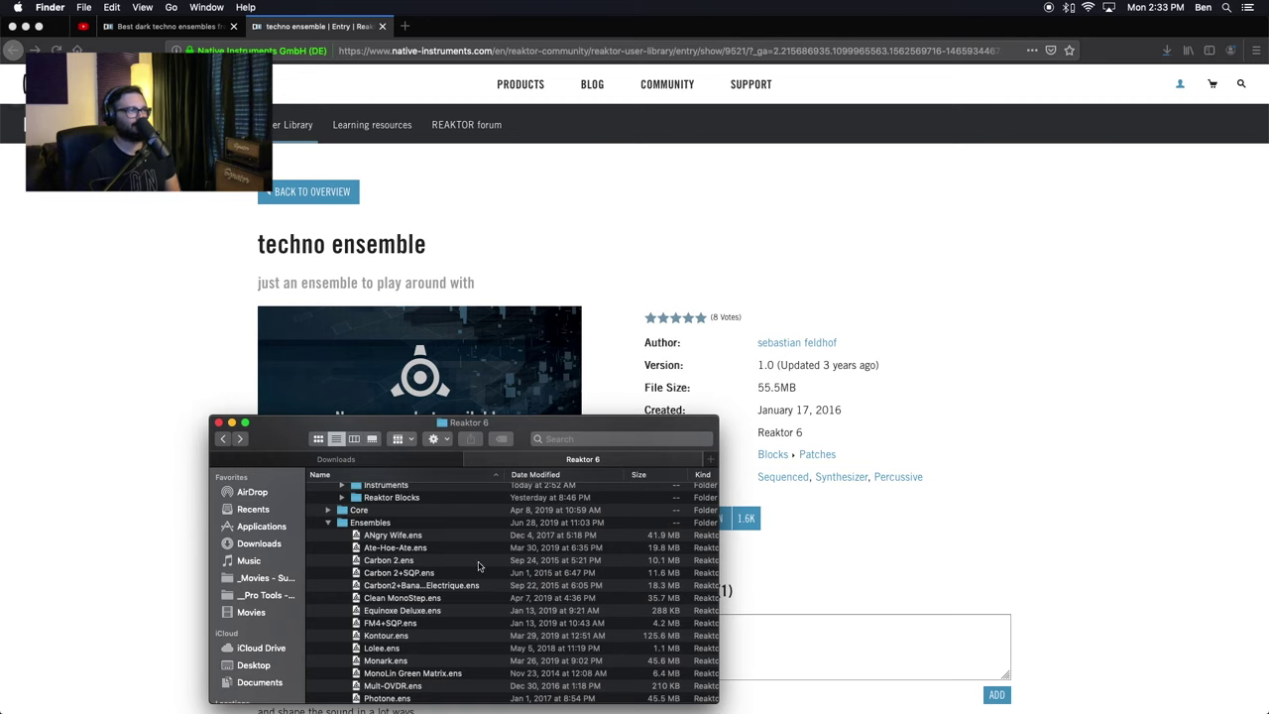
{"action": "scroll", "coordinate": [478, 566], "scroll_direction": "down", "scroll_amount": 1}
{"action": "scroll", "coordinate": [475, 564], "scroll_direction": "up", "scroll_amount": 2}
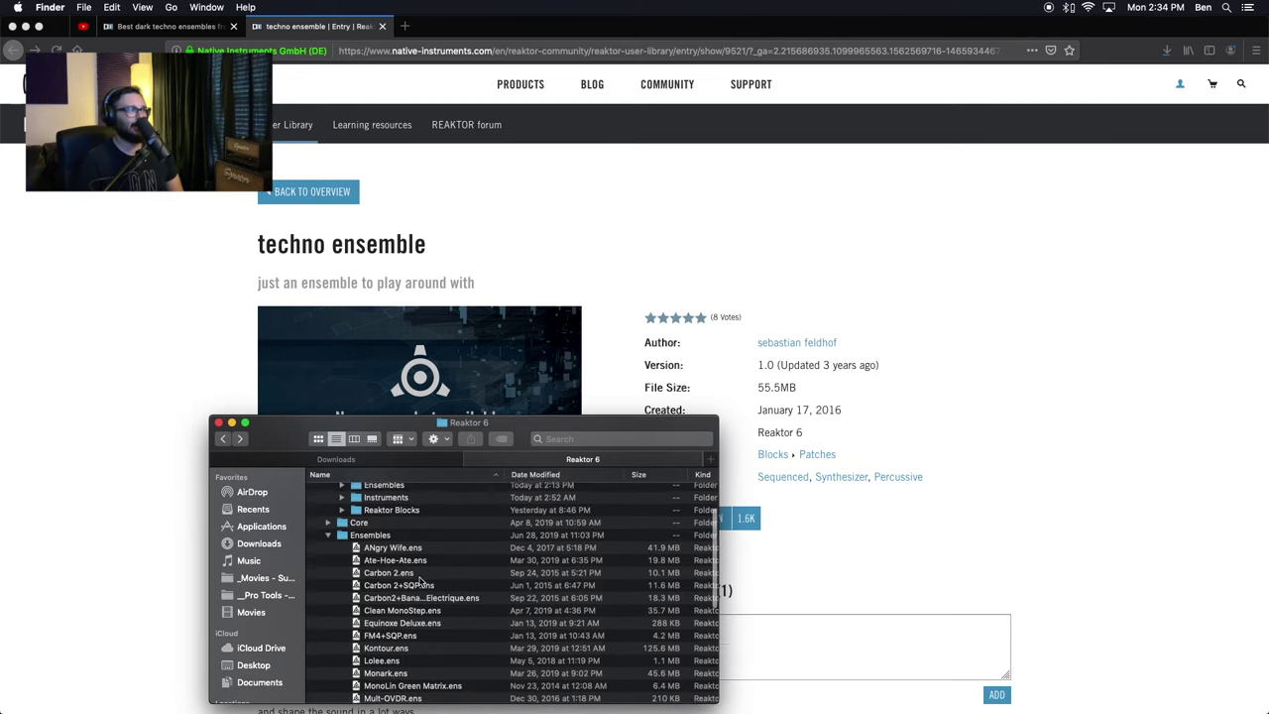
{"action": "left_click", "coordinate": [328, 534]}
{"action": "scroll", "coordinate": [421, 611], "scroll_direction": "up", "scroll_amount": 1}
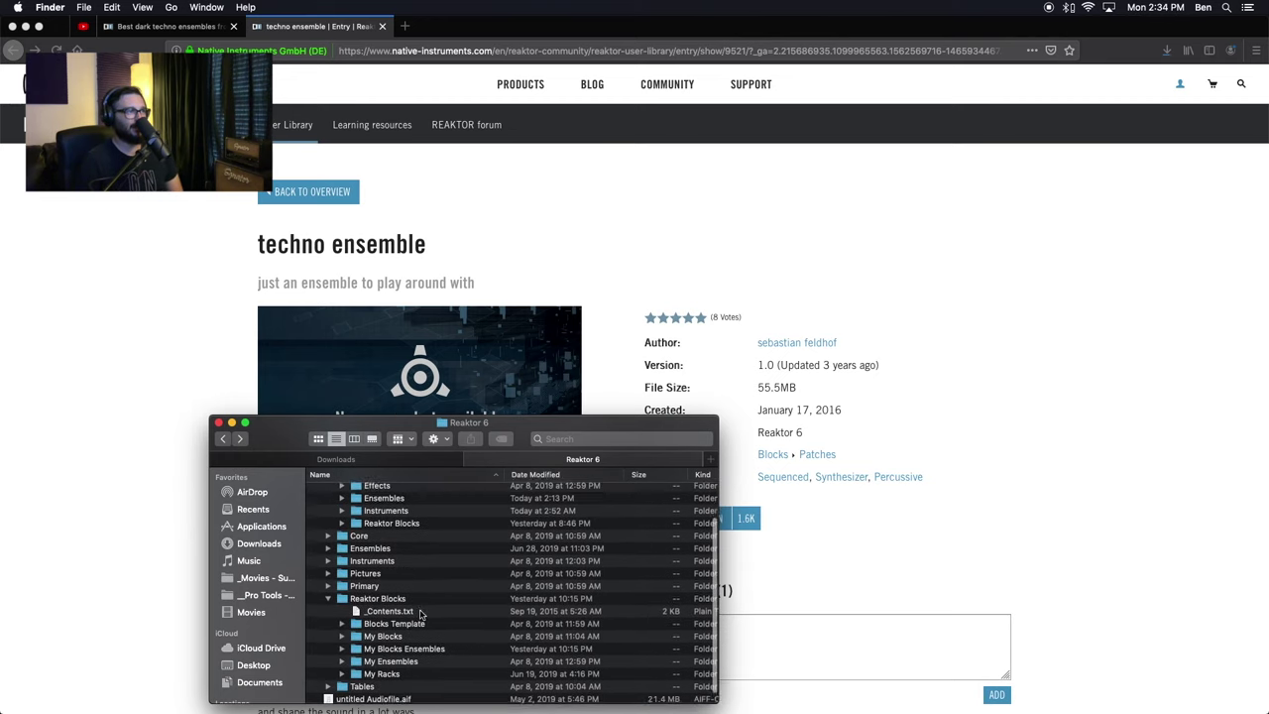
{"action": "scroll", "coordinate": [397, 654], "scroll_direction": "down", "scroll_amount": 1}
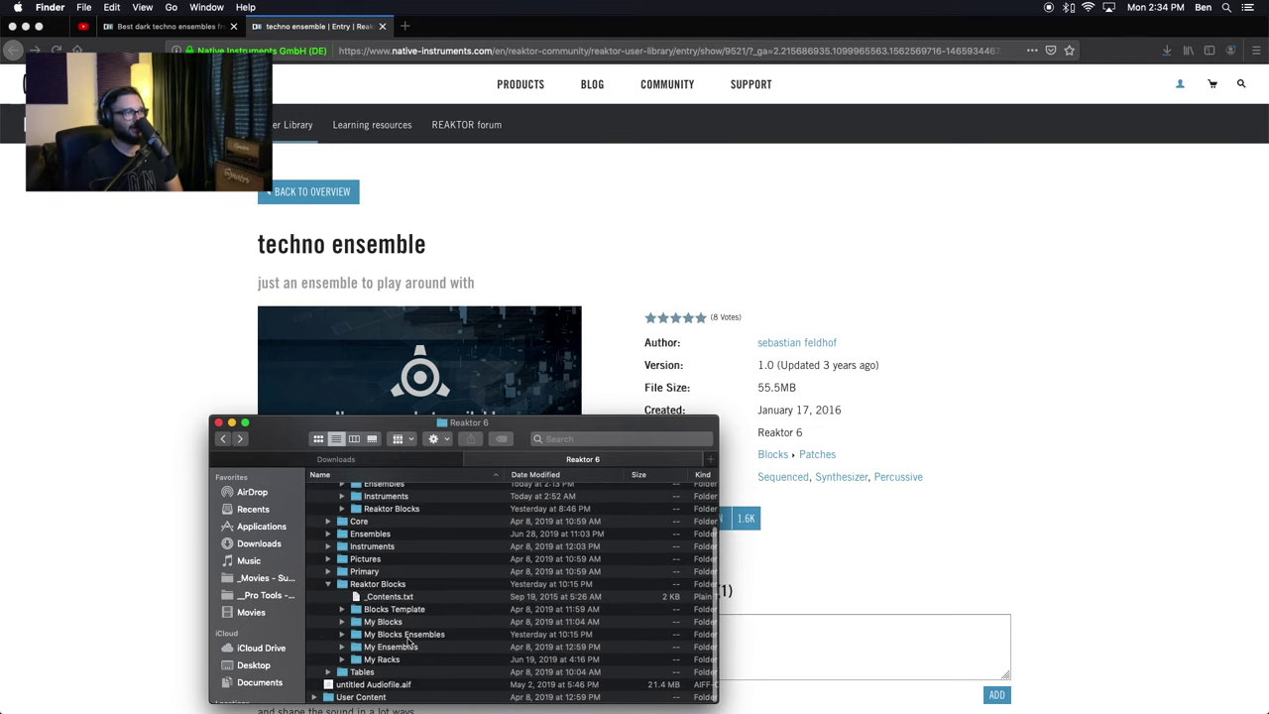
{"action": "left_click", "coordinate": [342, 648]}
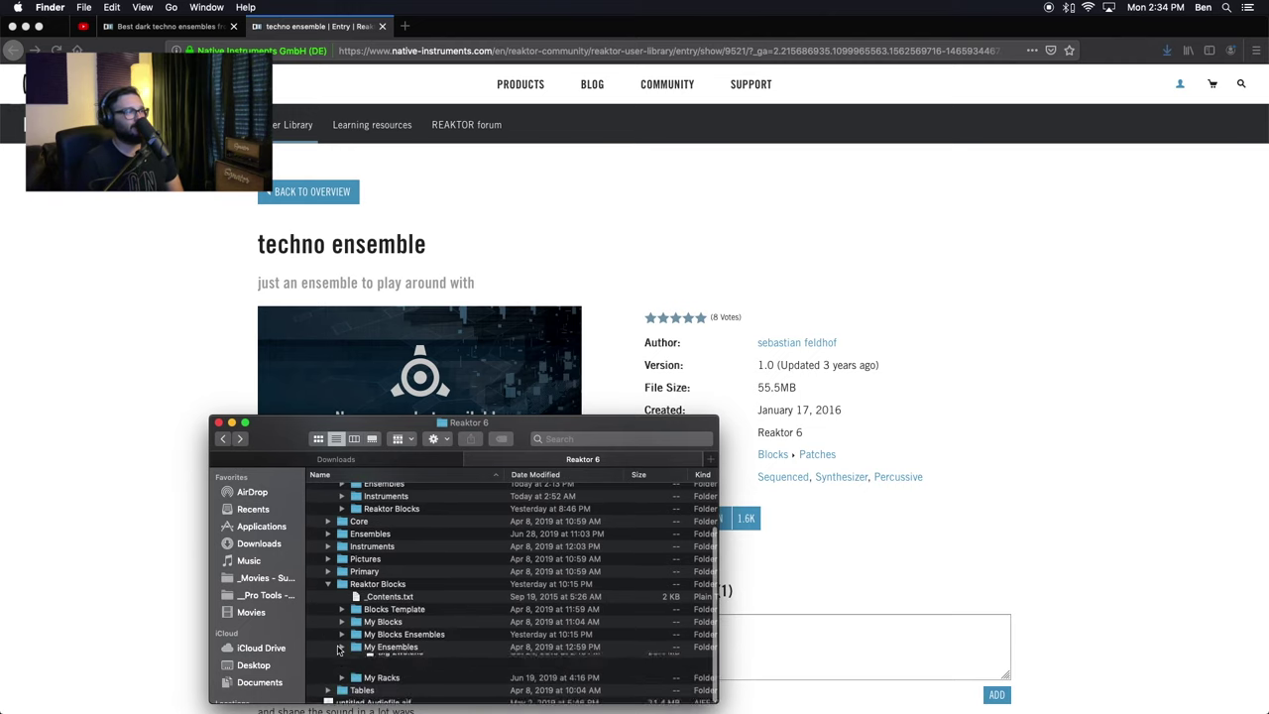
{"action": "left_click", "coordinate": [328, 585]}
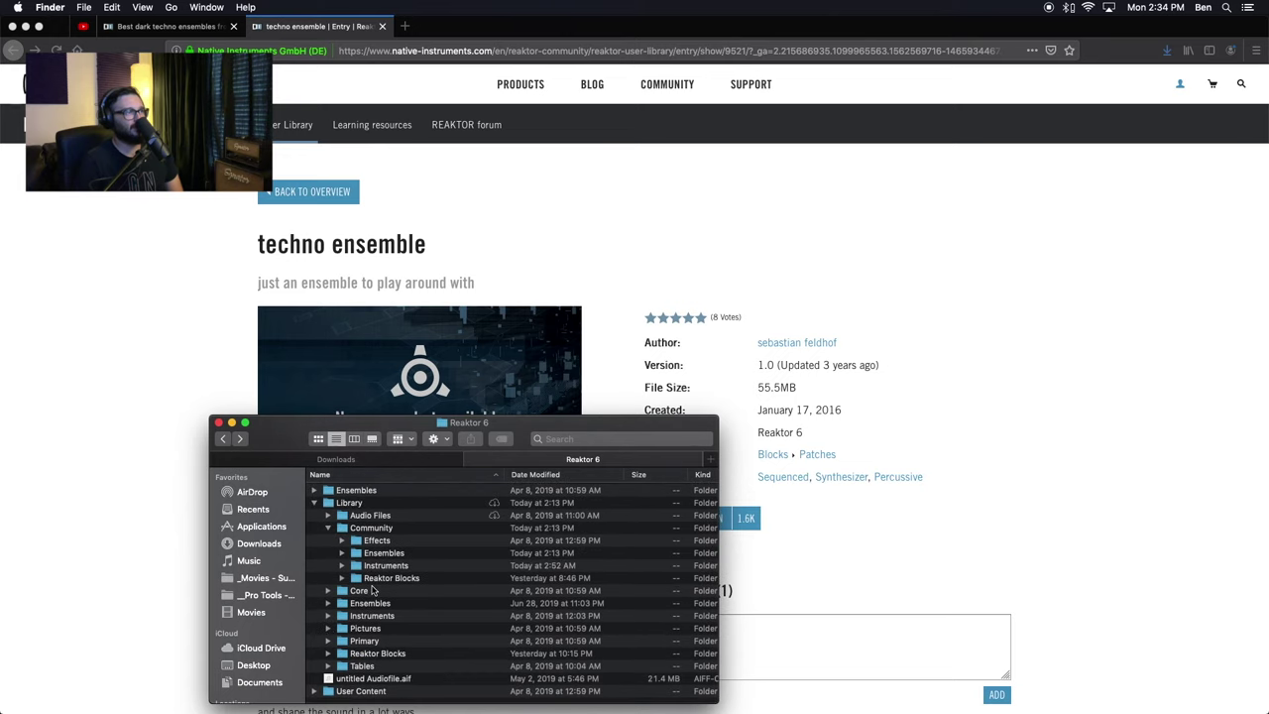
- Expand Reaktor Blocks inside the Community folder, showing the contents of _Ensembles with _Instruments collapsed
{"action": "scroll", "coordinate": [347, 561], "scroll_direction": "left", "scroll_amount": 1}
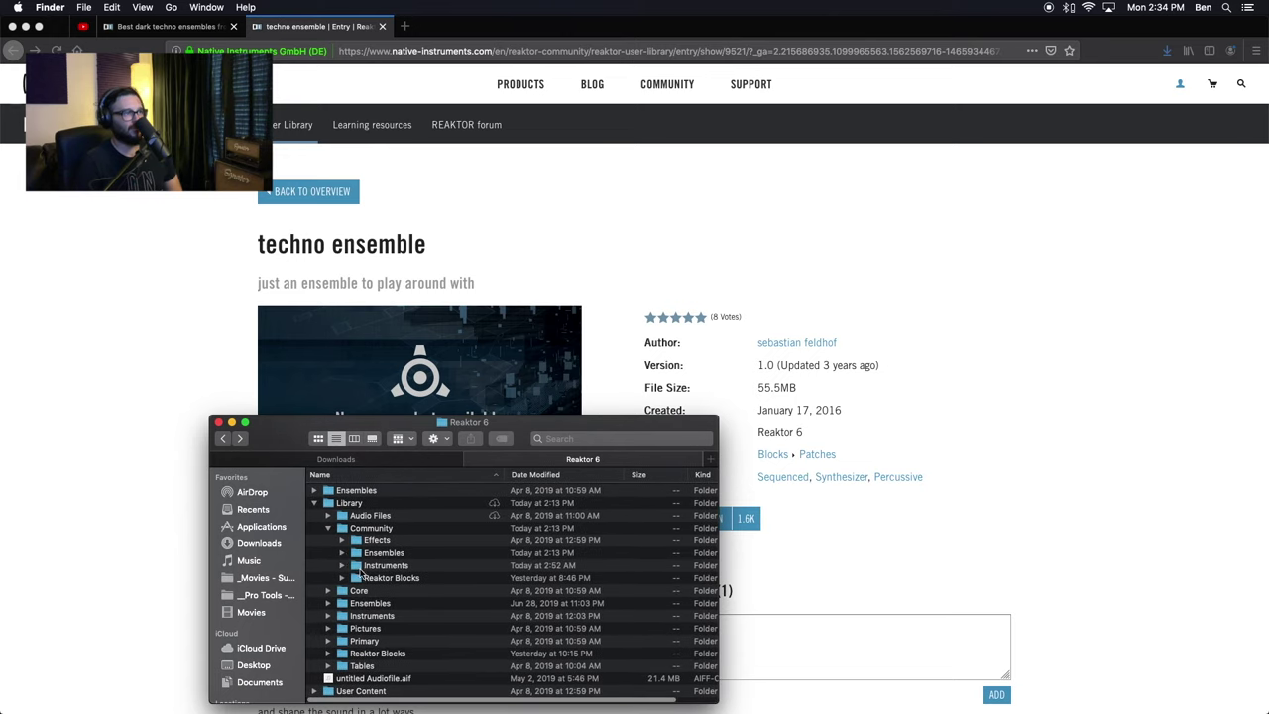
{"action": "left_click", "coordinate": [340, 579]}
{"action": "scroll", "coordinate": [393, 607], "scroll_direction": "down", "scroll_amount": 10}
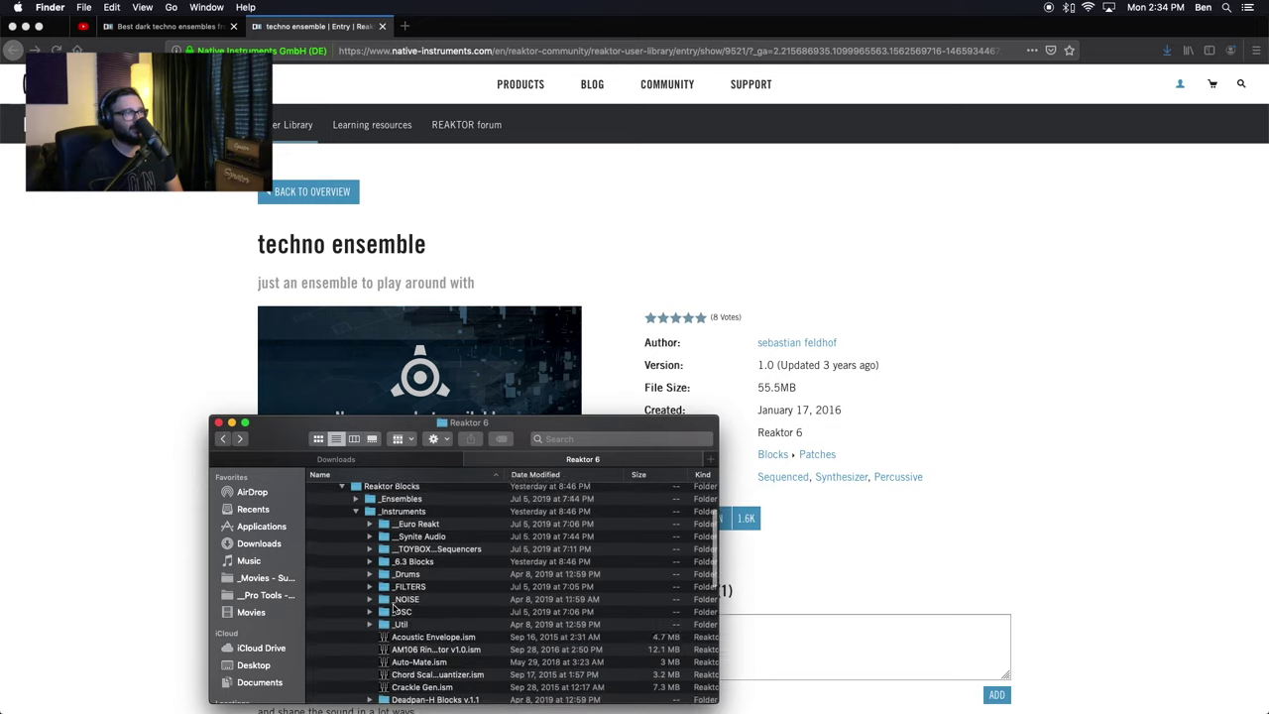
{"action": "scroll", "coordinate": [397, 606], "scroll_direction": "up", "scroll_amount": 8}
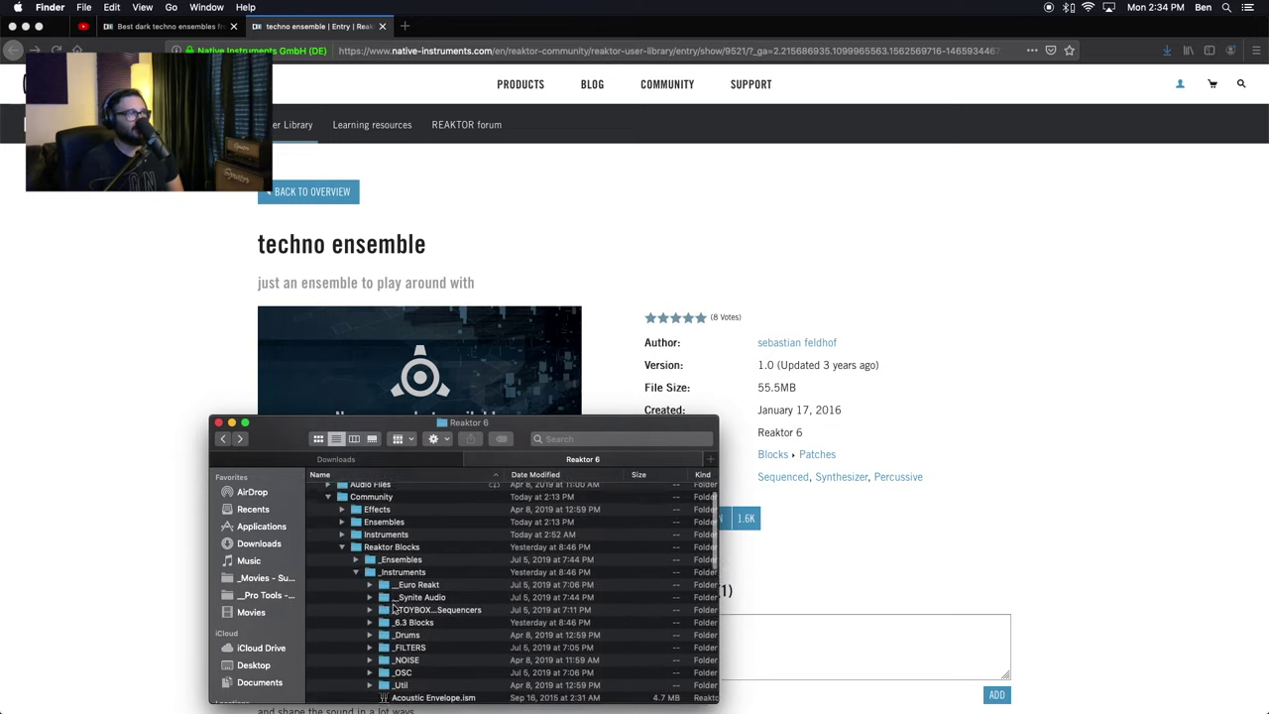
{"action": "left_click", "coordinate": [352, 582]}
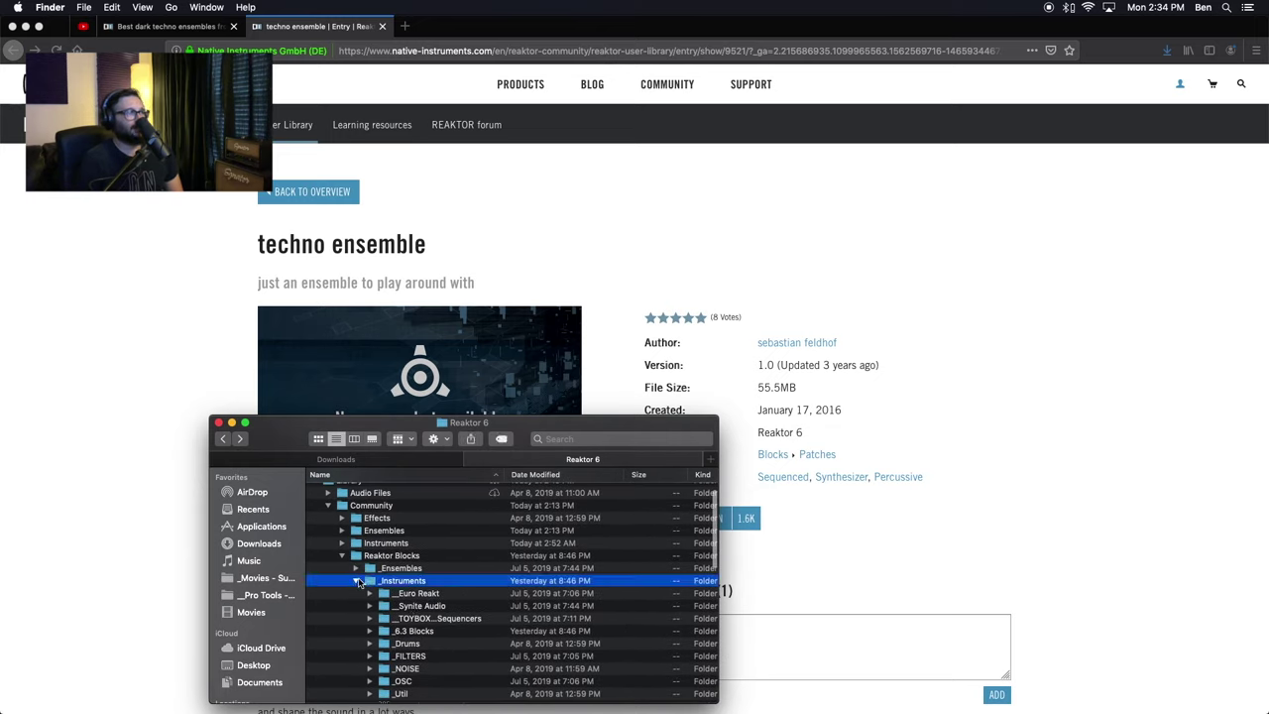
{"action": "left_click", "coordinate": [357, 582]}
{"action": "left_click", "coordinate": [357, 568]}
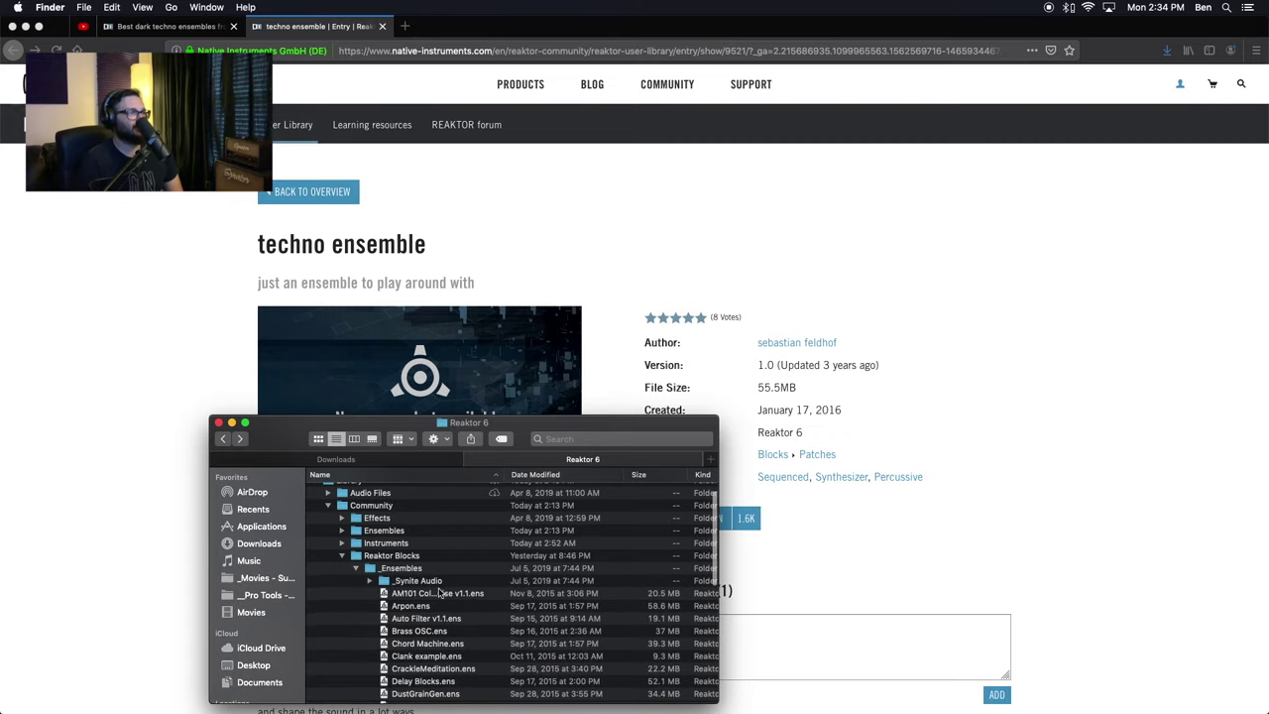
- Open the Community Reaktor Blocks _Ensembles folder and bring the already open Downloads folder into view
{"action": "scroll", "coordinate": [439, 593], "scroll_direction": "down", "scroll_amount": 5}
{"action": "scroll", "coordinate": [440, 593], "scroll_direction": "up", "scroll_amount": 4}
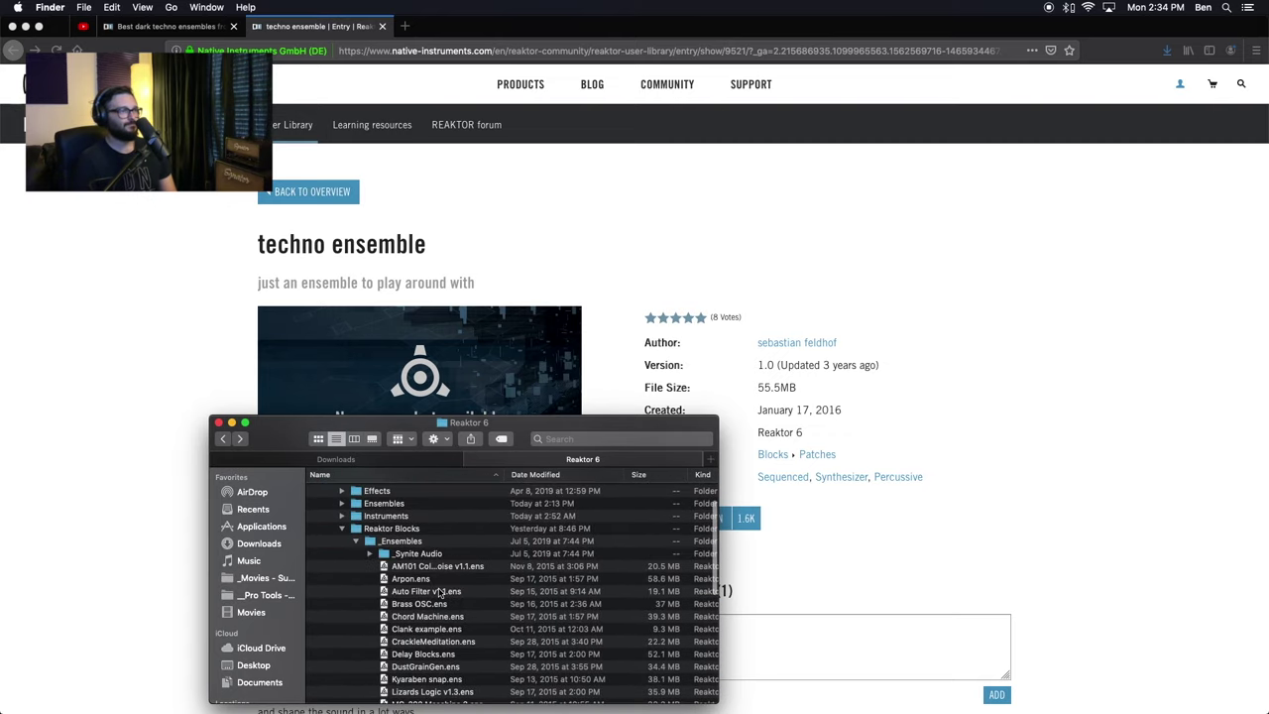
{"action": "scroll", "coordinate": [439, 592], "scroll_direction": "up", "scroll_amount": 1}
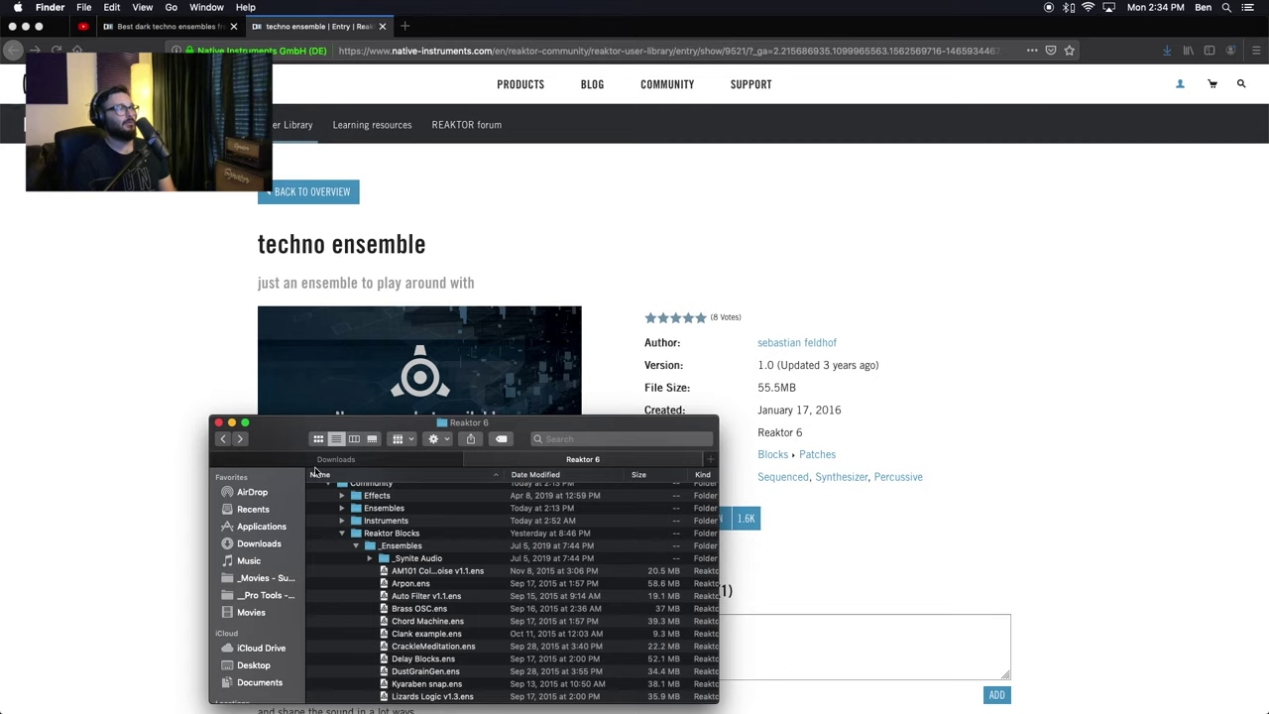
{"action": "left_click", "coordinate": [426, 546]}
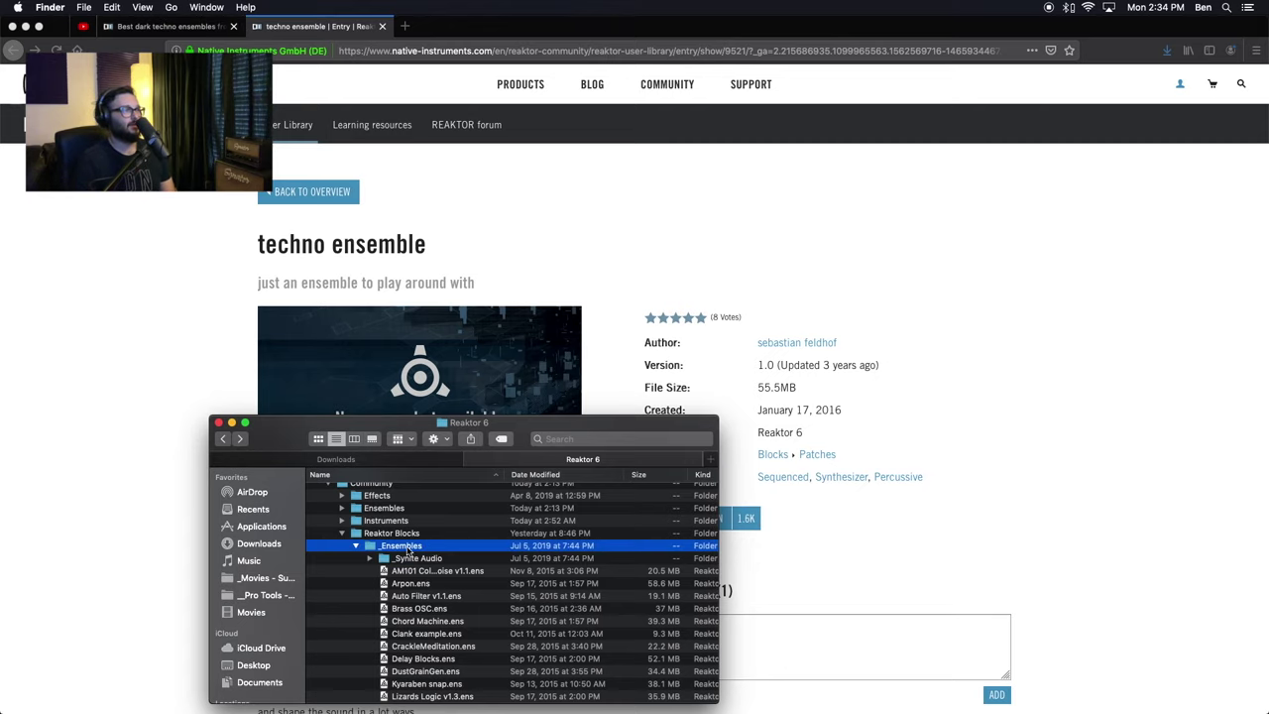
{"action": "double_click", "coordinate": [403, 546]}
{"action": "left_click", "coordinate": [360, 461]}
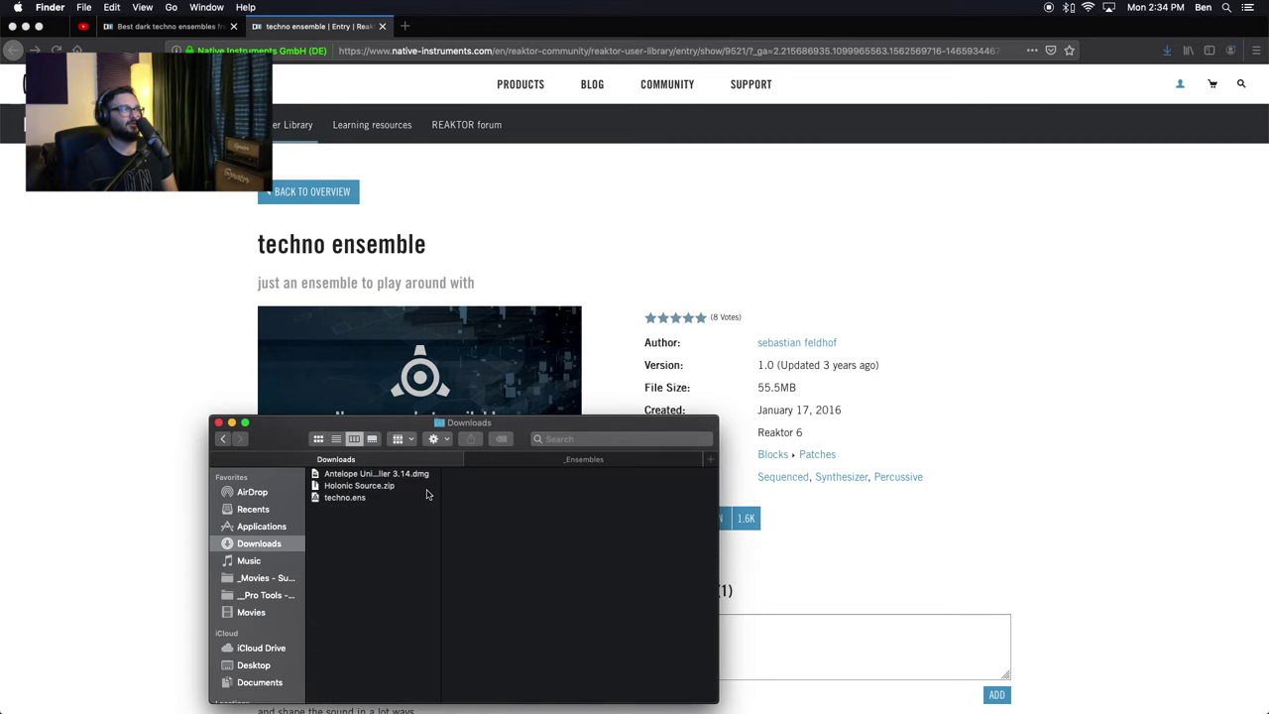
- Move techno.ens from Downloads into the Community Reaktor Blocks _Ensembles folder
{"action": "left_click", "coordinate": [343, 497]}
{"action": "left_click_drag", "start_coordinate": [326, 502], "coordinate": [540, 460]}
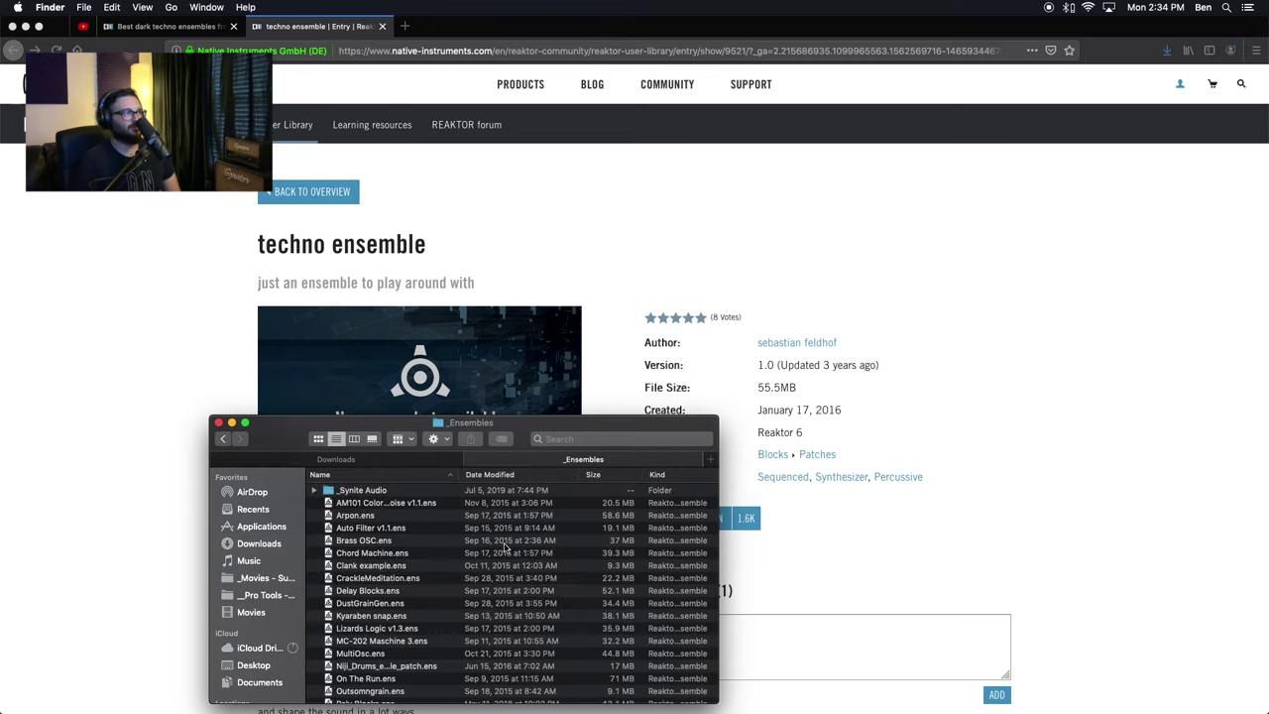
{"action": "scroll", "coordinate": [383, 659], "scroll_direction": "down", "scroll_amount": 5}
{"action": "left_click", "coordinate": [385, 674]}
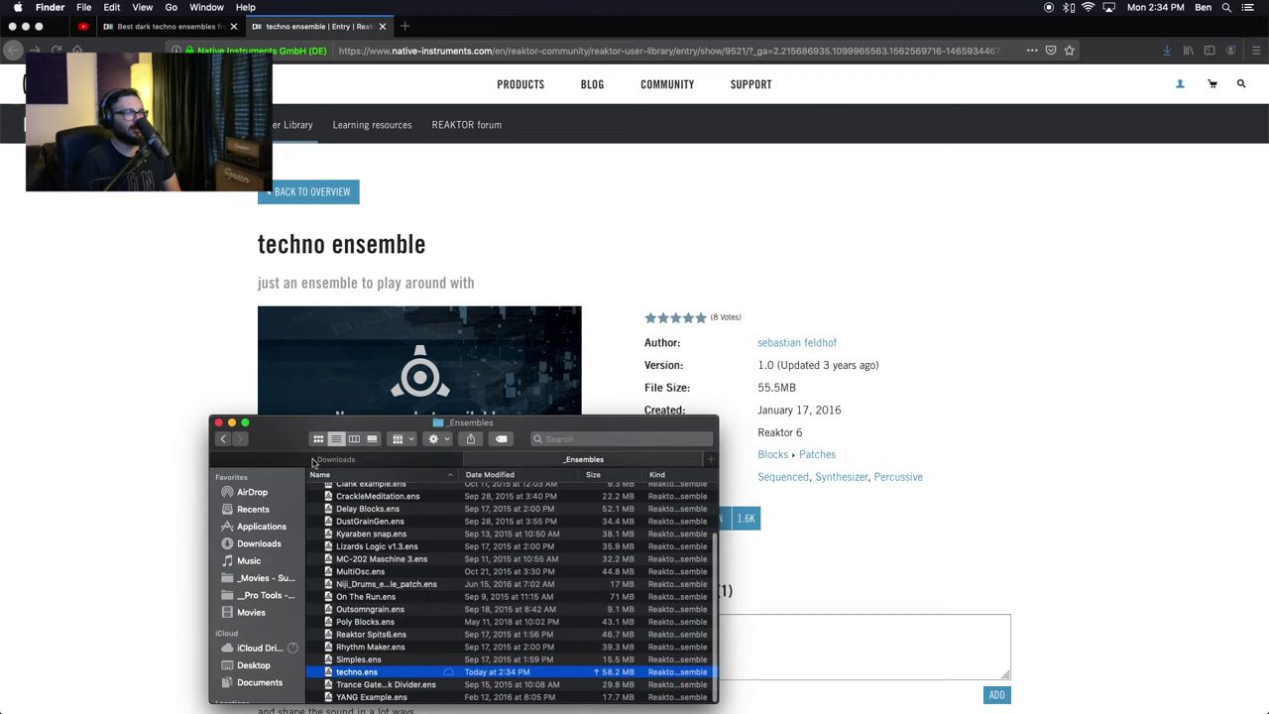
- Minimize Firefox, switch to Pro Tools and leave the Reaktor 6 start screen
{"action": "left_click", "coordinate": [140, 193]}
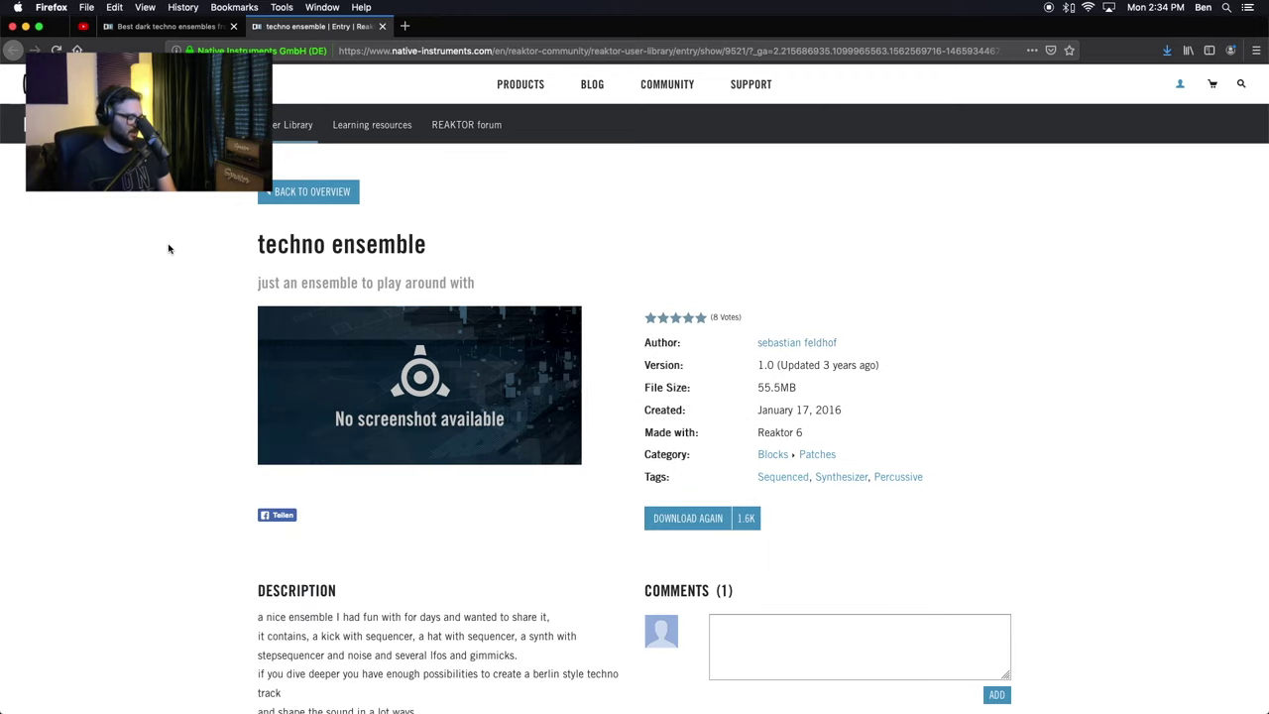
{"action": "left_click", "coordinate": [27, 27]}
{"action": "left_click", "coordinate": [414, 330]}
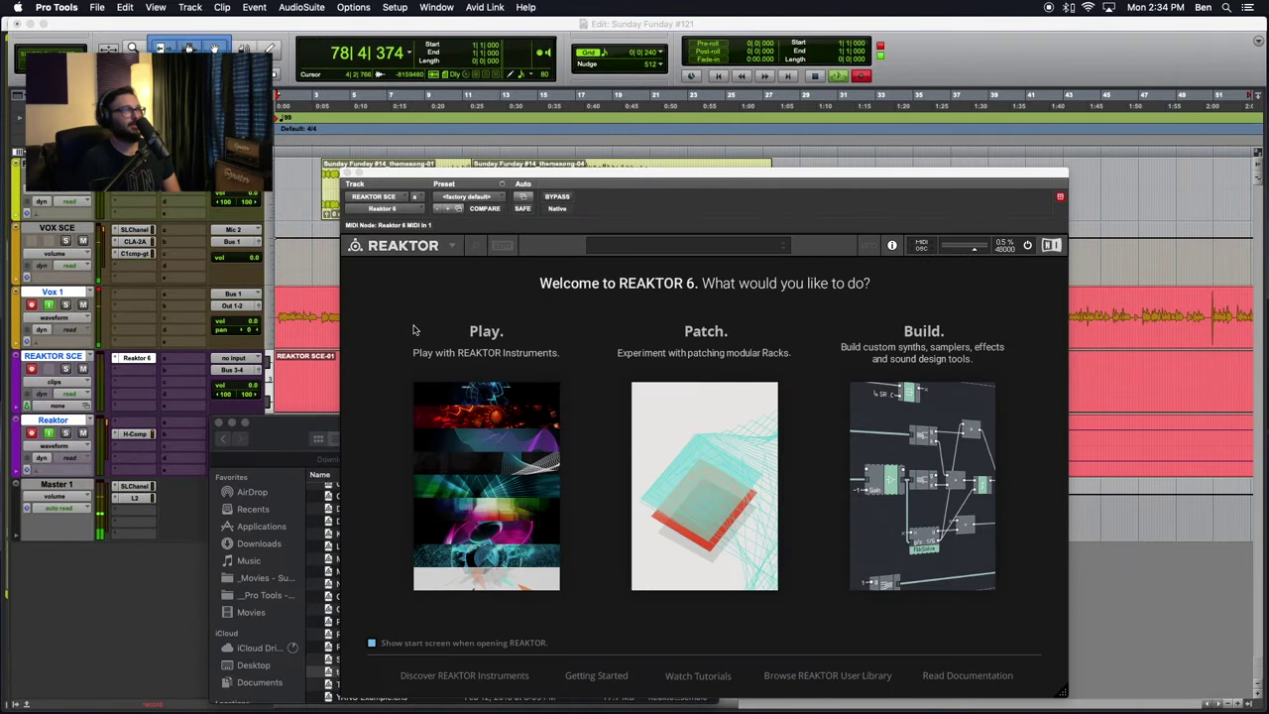
{"action": "left_click", "coordinate": [514, 365]}
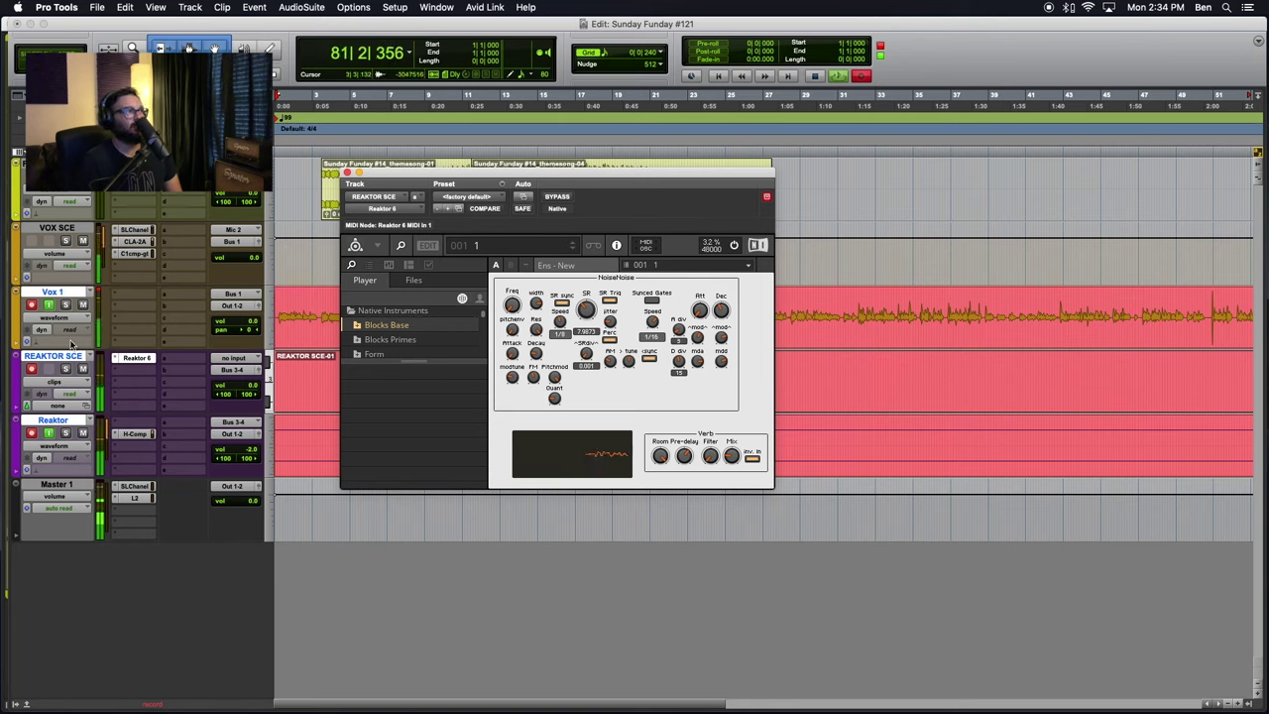
- Zoom the Pro Tools session timeline out horizontally by three levels
{"action": "left_click", "coordinate": [100, 289]}
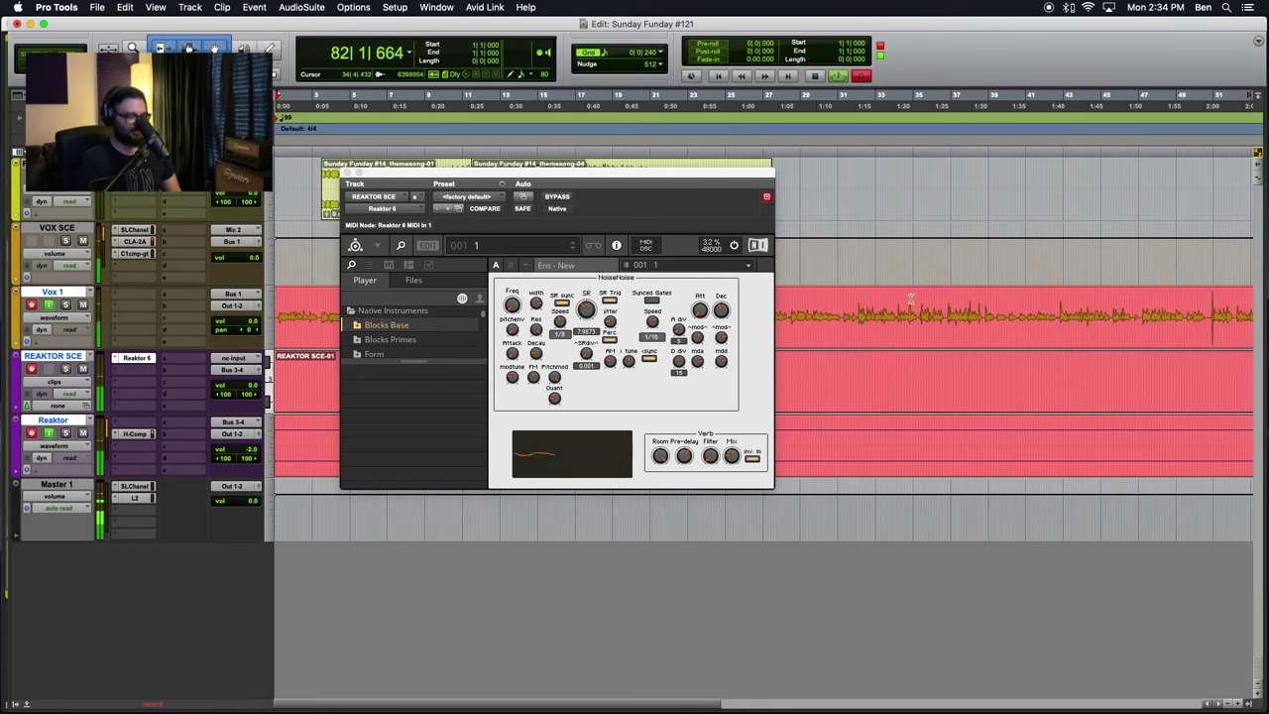
{"action": "key", "text": "r"}
{"action": "key", "text": "r"}
{"action": "key", "text": "r"}
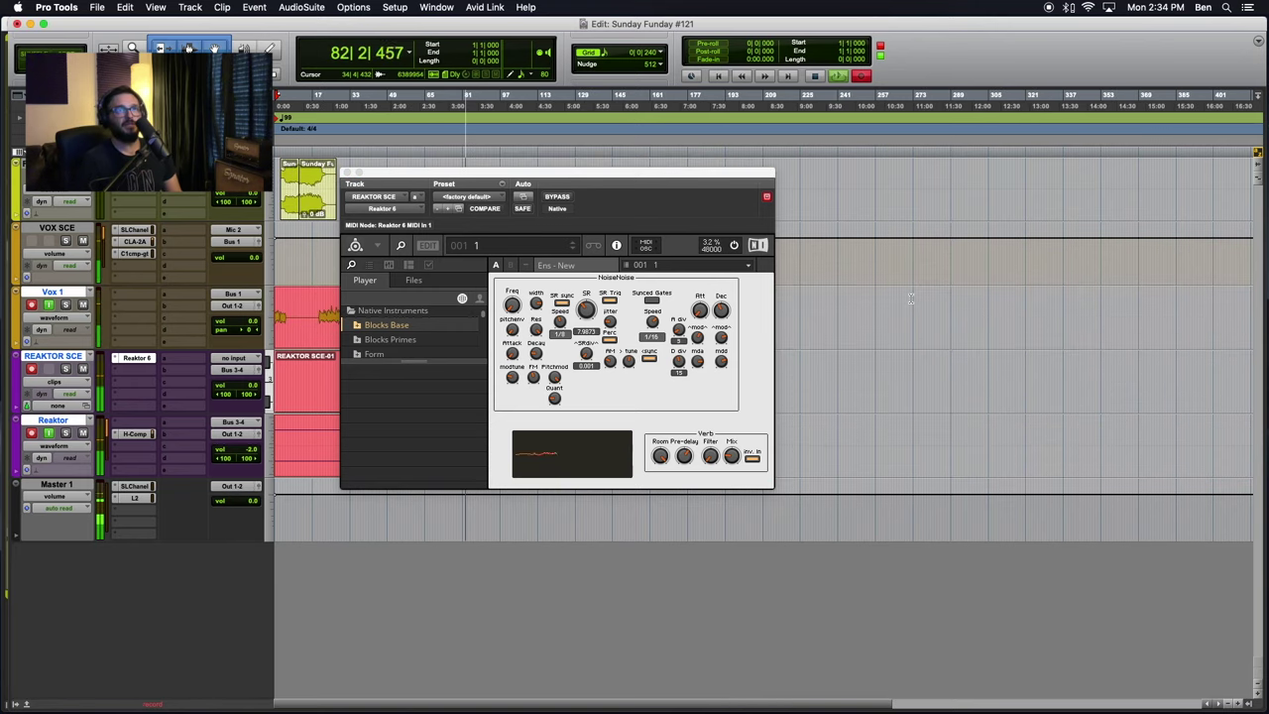
- Enable Reaktor's edit mode and show the Community Ensembles folder in the library browser's user content
{"action": "left_click", "coordinate": [418, 362]}
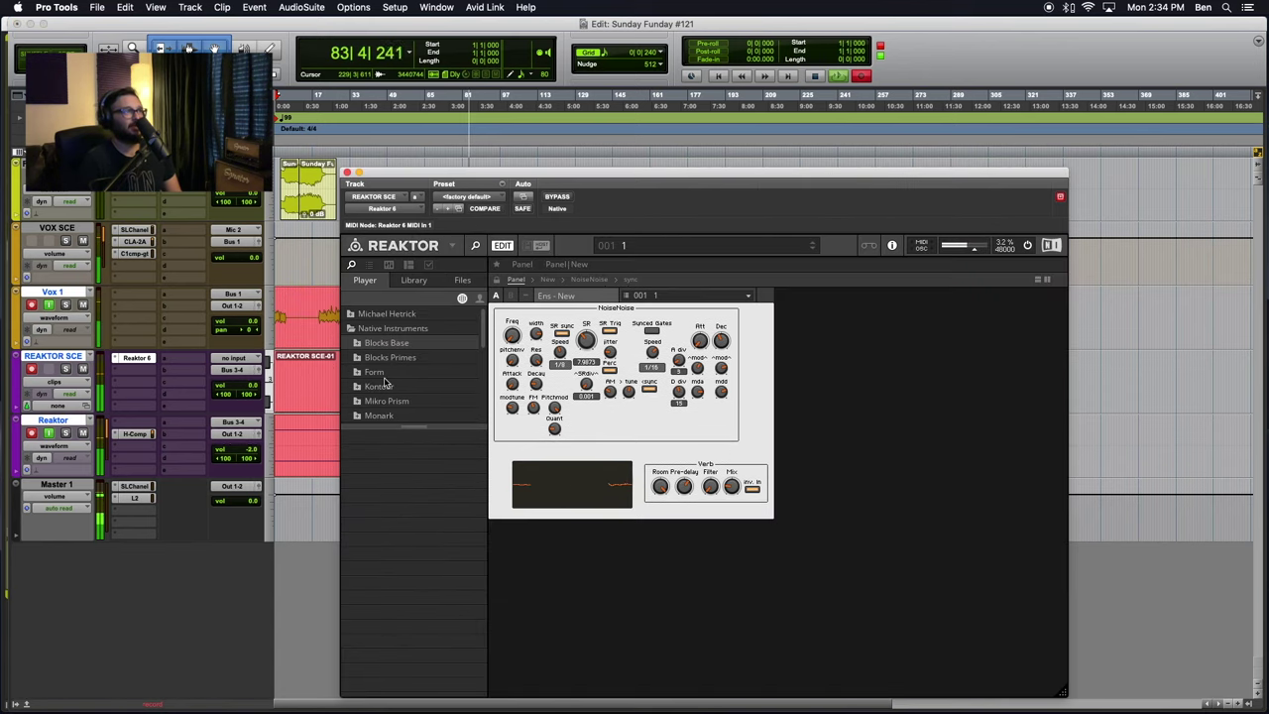
{"action": "left_click", "coordinate": [386, 342]}
{"action": "left_click", "coordinate": [416, 282]}
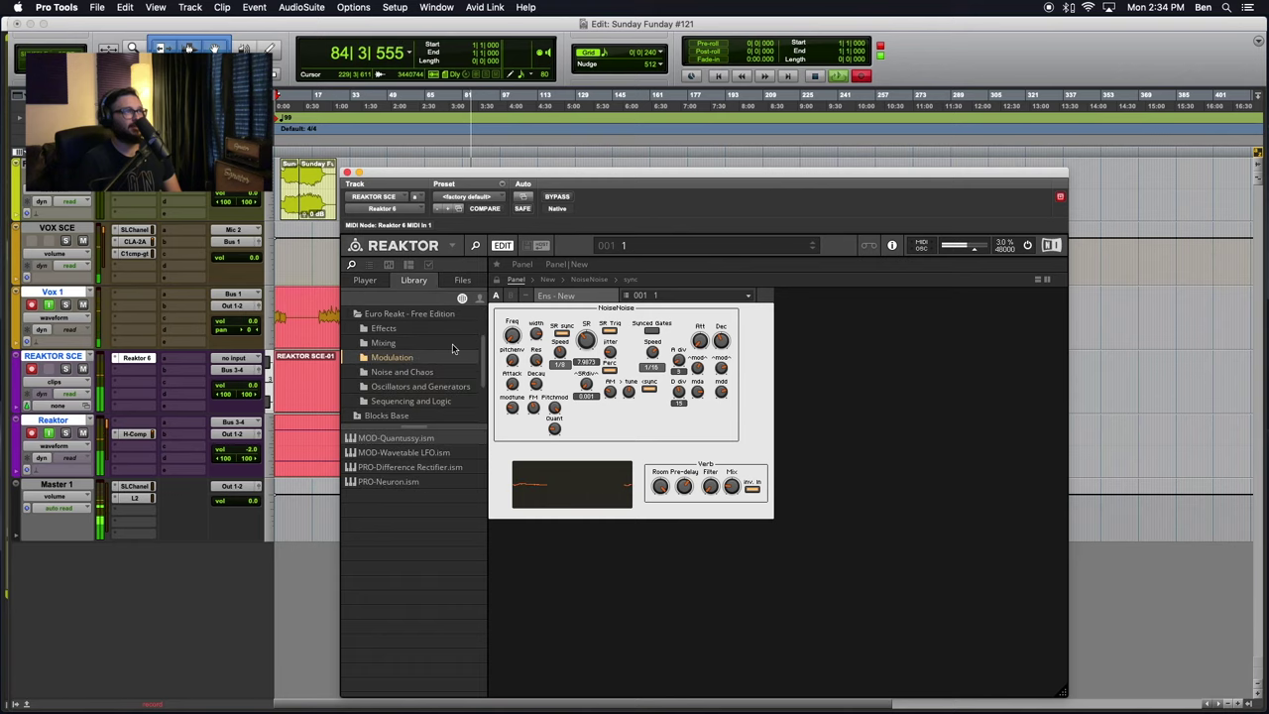
{"action": "left_click", "coordinate": [354, 357]}
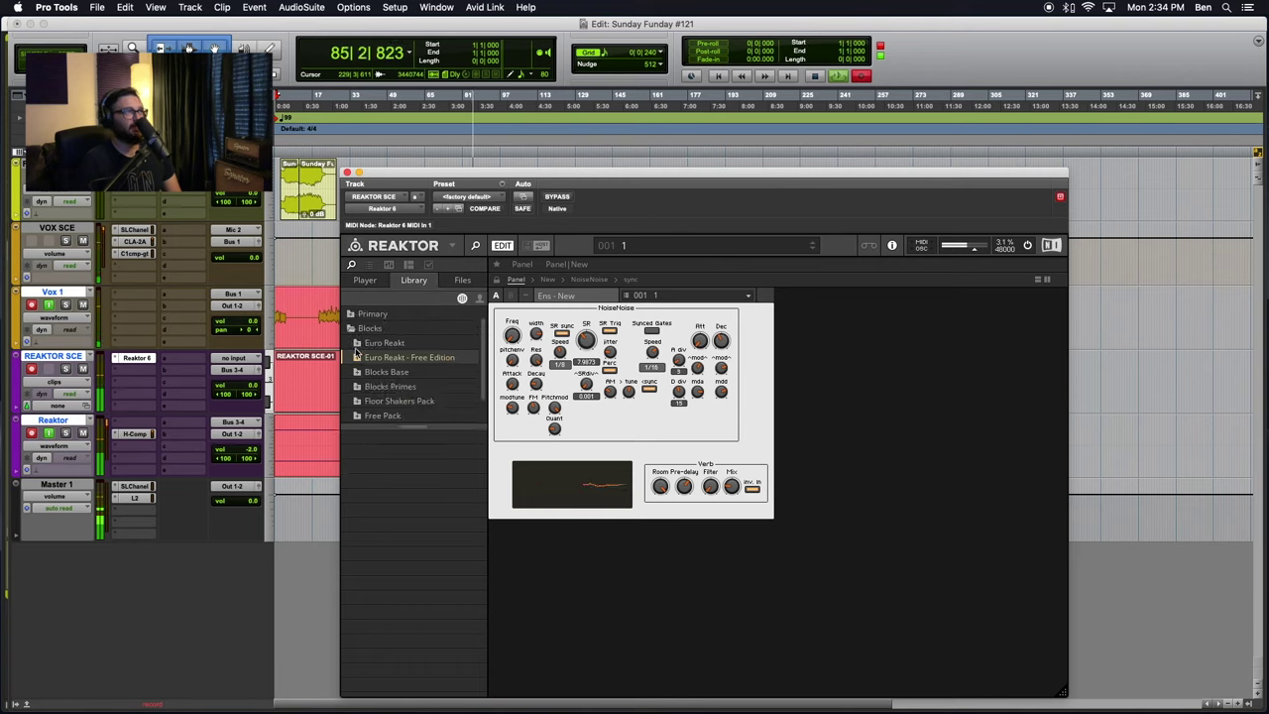
{"action": "left_click", "coordinate": [348, 330]}
{"action": "left_click", "coordinate": [351, 343]}
{"action": "left_click", "coordinate": [478, 298]}
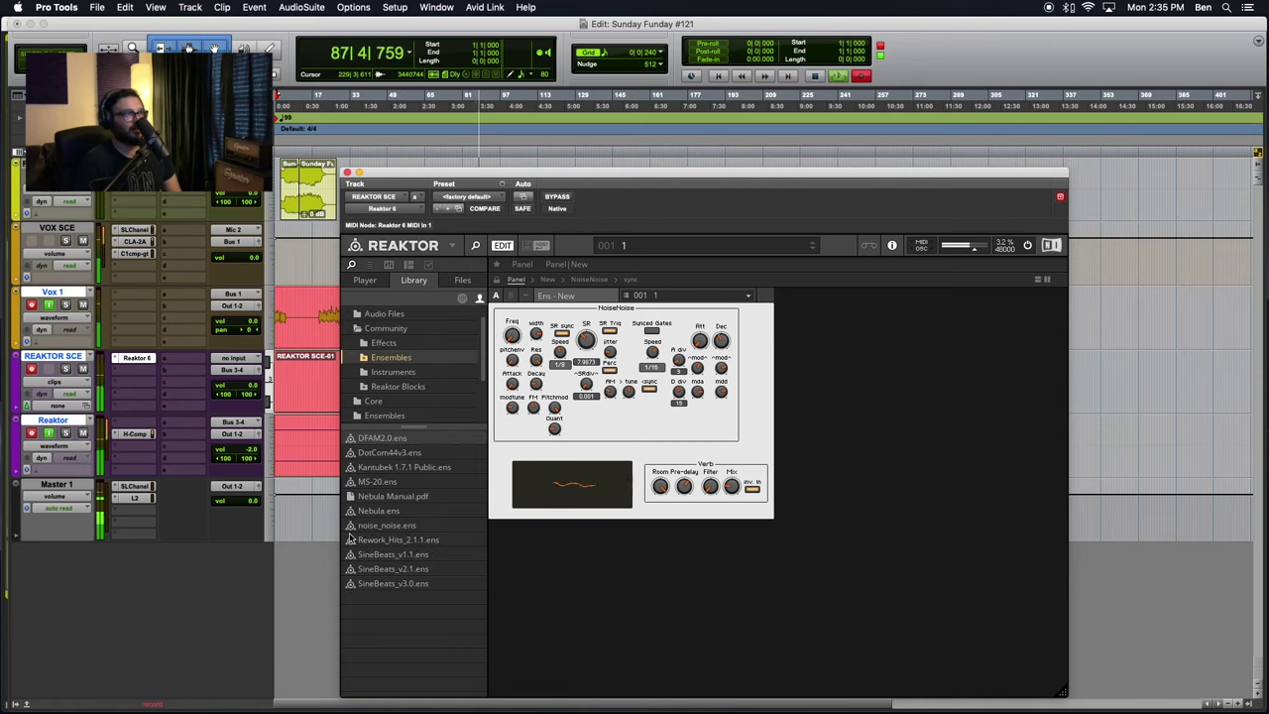
- Load techno.ens from the _Ensembles folder within the Community Reaktor Blocks library
{"action": "left_click", "coordinate": [370, 392]}
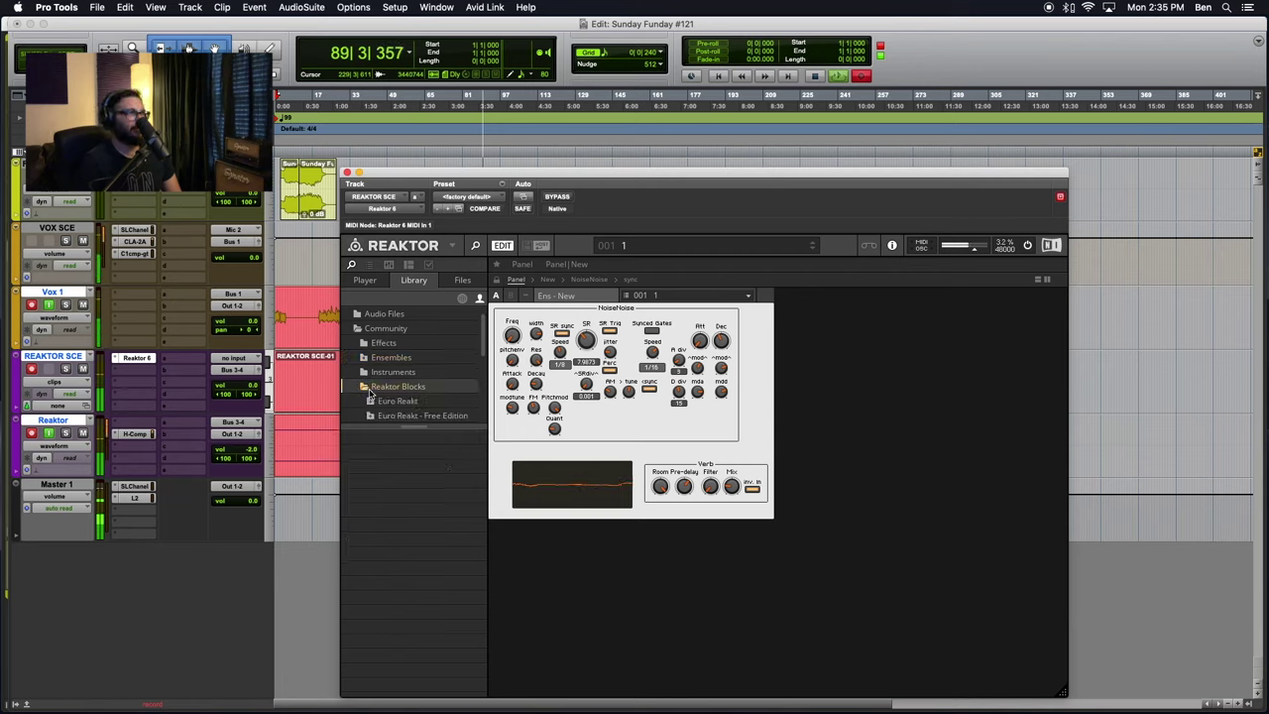
{"action": "scroll", "coordinate": [395, 389], "scroll_direction": "down", "scroll_amount": 5}
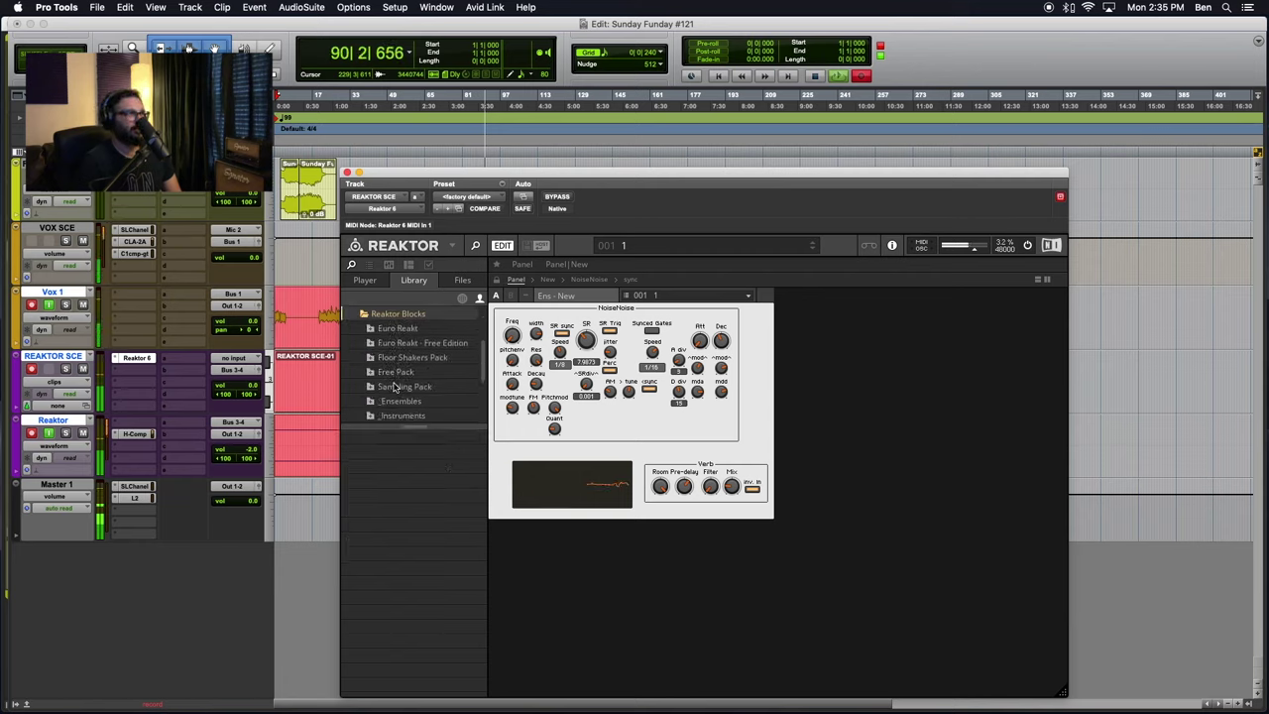
{"action": "scroll", "coordinate": [394, 387], "scroll_direction": "down", "scroll_amount": 2}
{"action": "left_click", "coordinate": [396, 359]}
{"action": "scroll", "coordinate": [414, 581], "scroll_direction": "down", "scroll_amount": 1}
{"action": "left_click", "coordinate": [395, 662]}
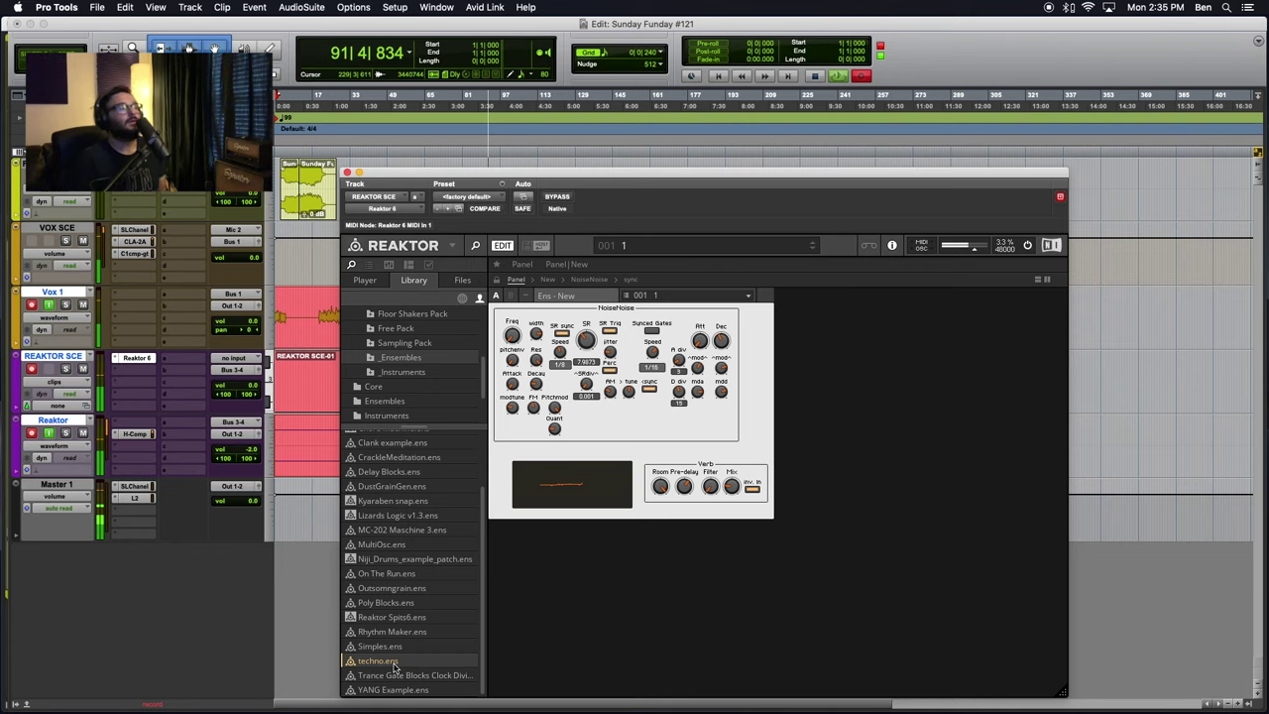
{"action": "double_click", "coordinate": [393, 662]}
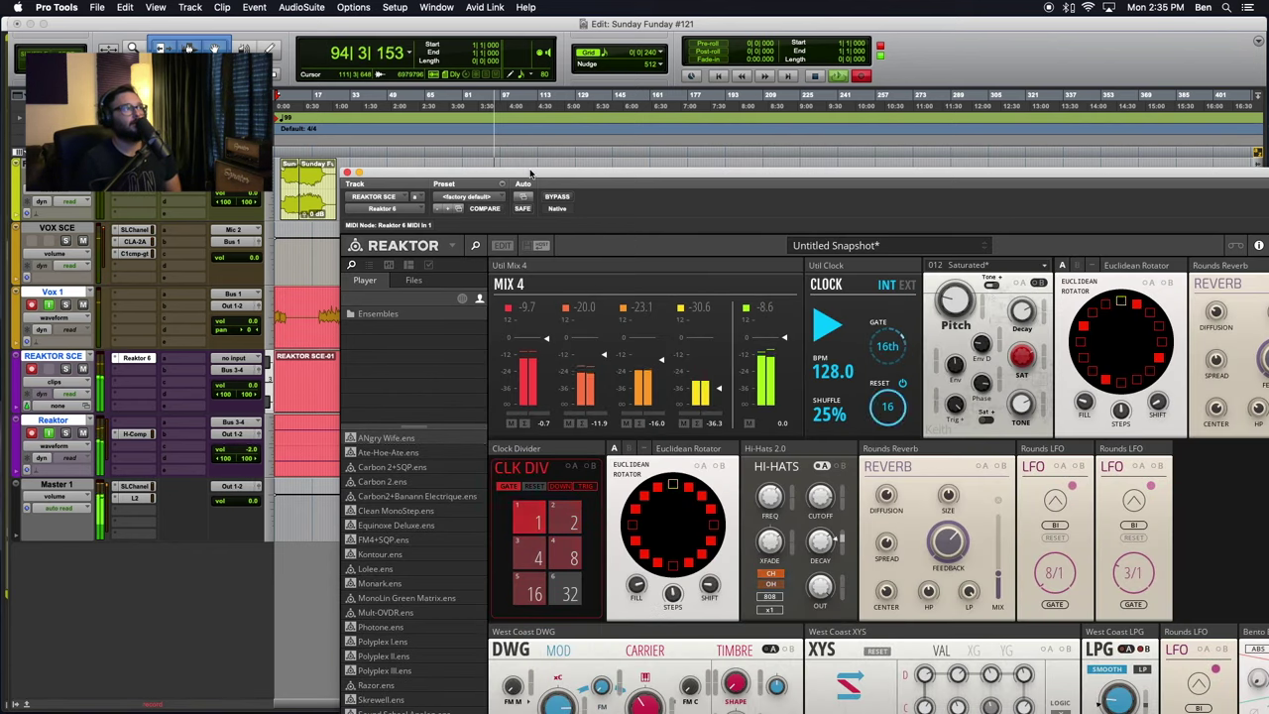
- Move the Reaktor window up, hide its browser, enable edit mode and enlarge the window to show more of the rack
{"action": "left_click_drag", "start_coordinate": [529, 174], "coordinate": [403, 20]}
{"action": "left_click", "coordinate": [365, 180]}
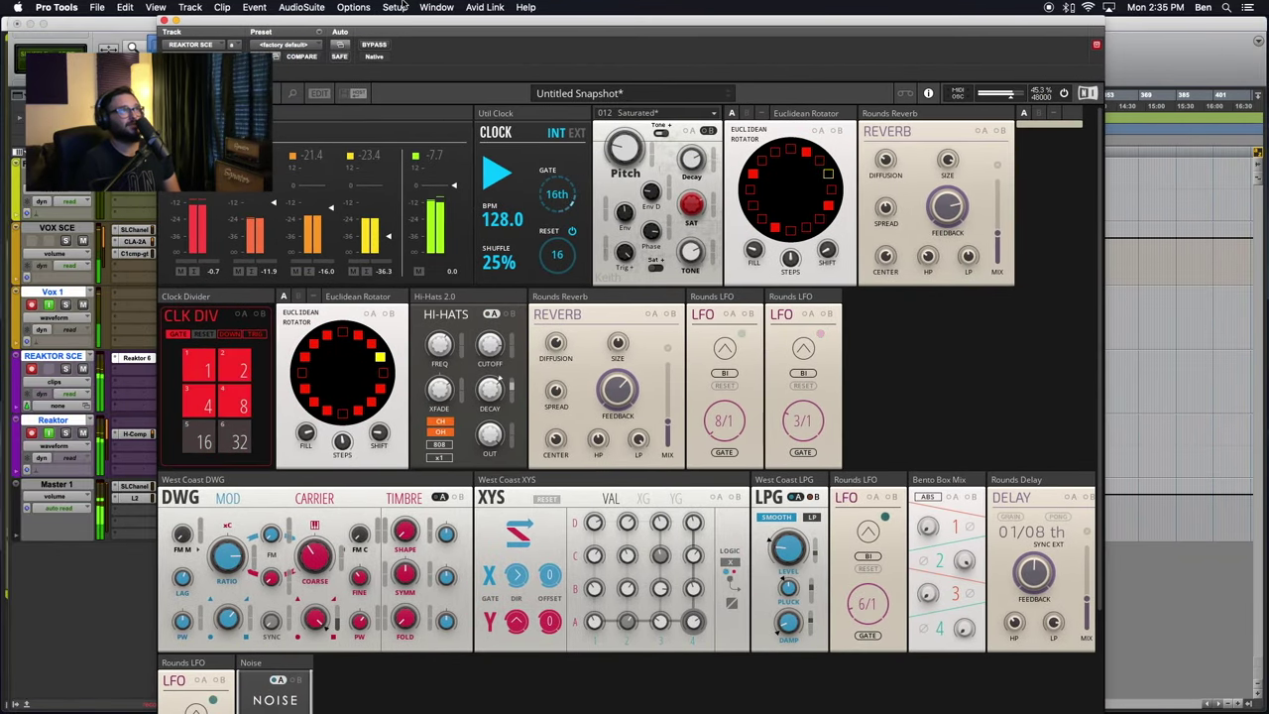
{"action": "left_click", "coordinate": [320, 95]}
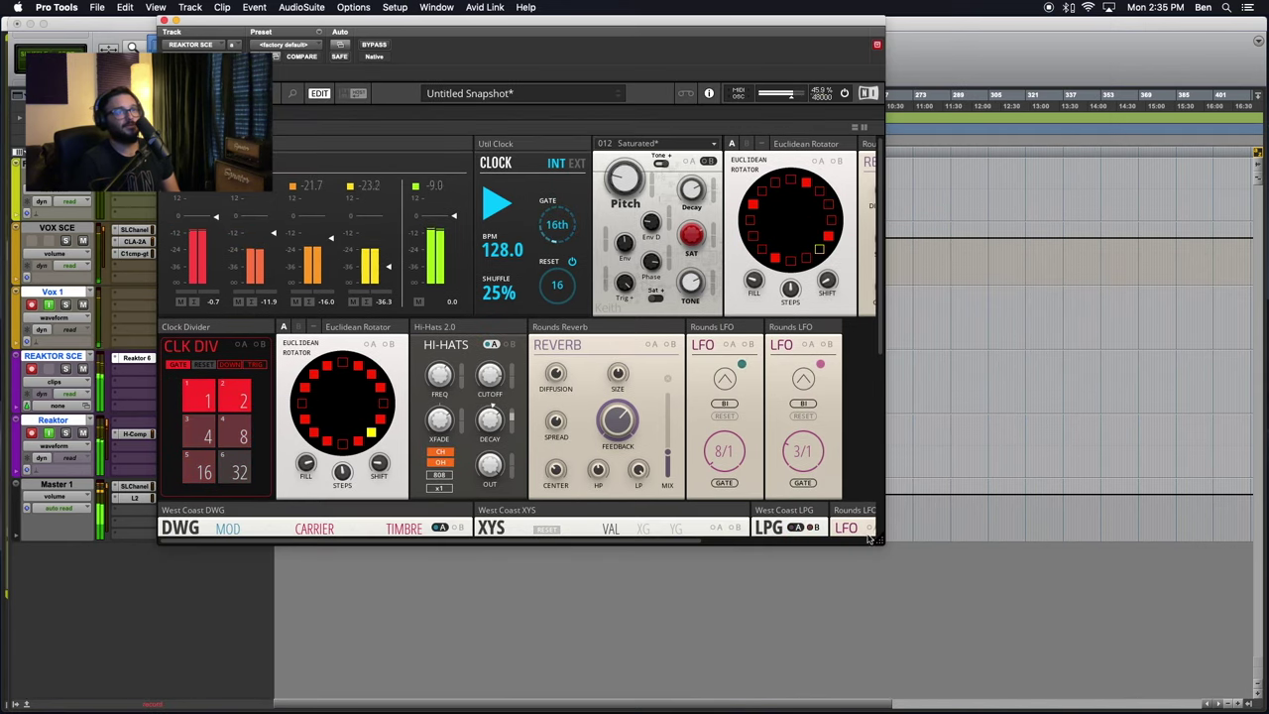
{"action": "left_click_drag", "start_coordinate": [880, 541], "coordinate": [1093, 710]}
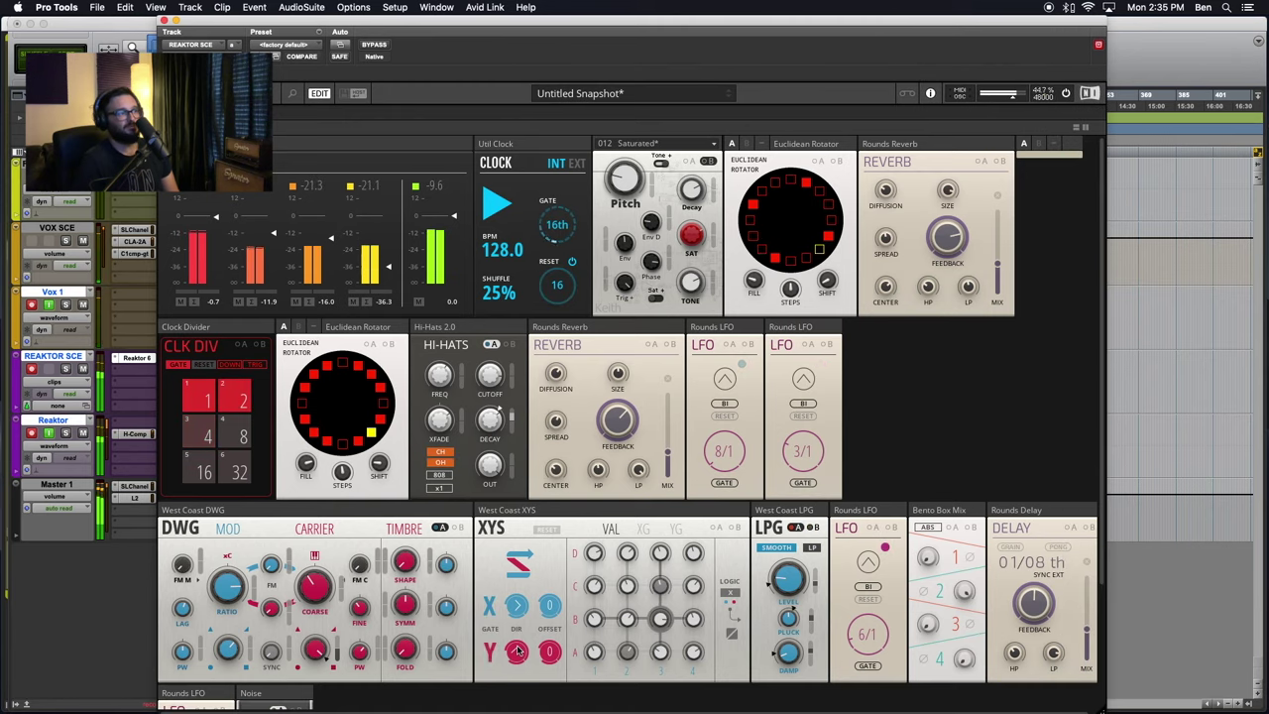
- Move the Rounds LFO and Noise blocks from the bottom row to the end of the second row and widen the window slightly
{"action": "scroll", "coordinate": [200, 544], "scroll_direction": "down", "scroll_amount": 3}
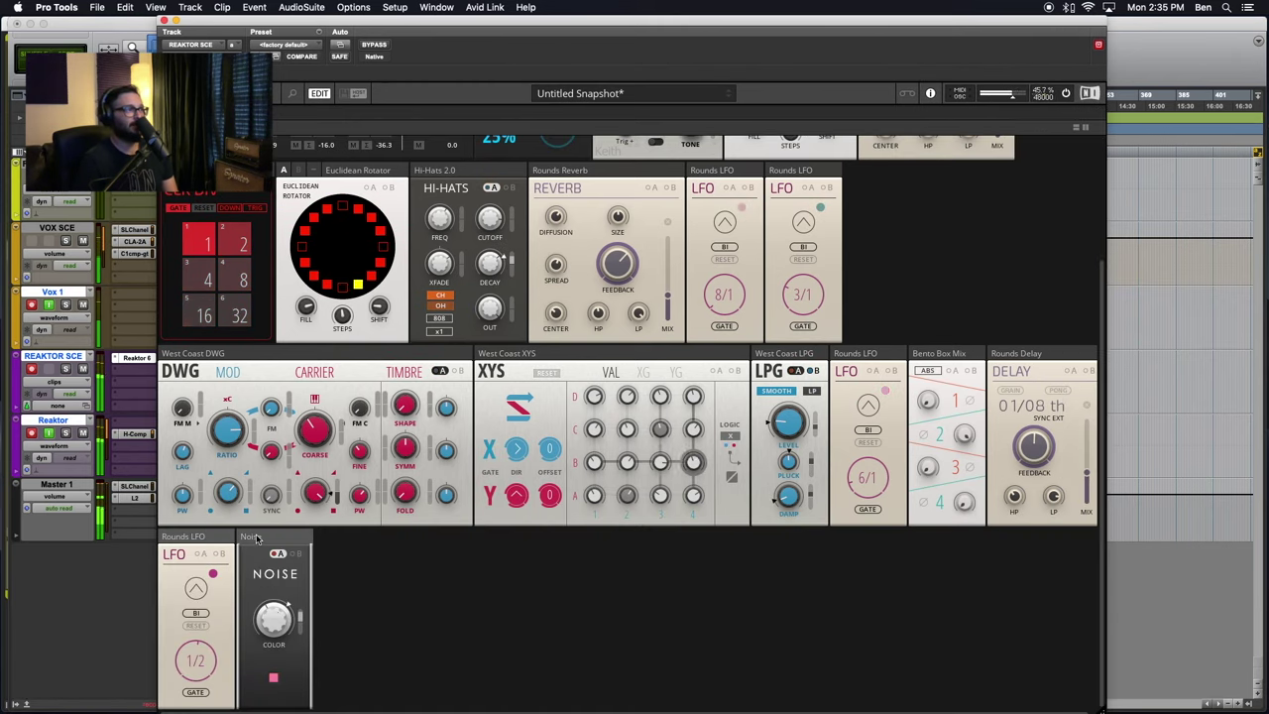
{"action": "left_click_drag", "start_coordinate": [202, 536], "coordinate": [904, 172]}
{"action": "scroll", "coordinate": [806, 477], "scroll_direction": "up", "scroll_amount": 3}
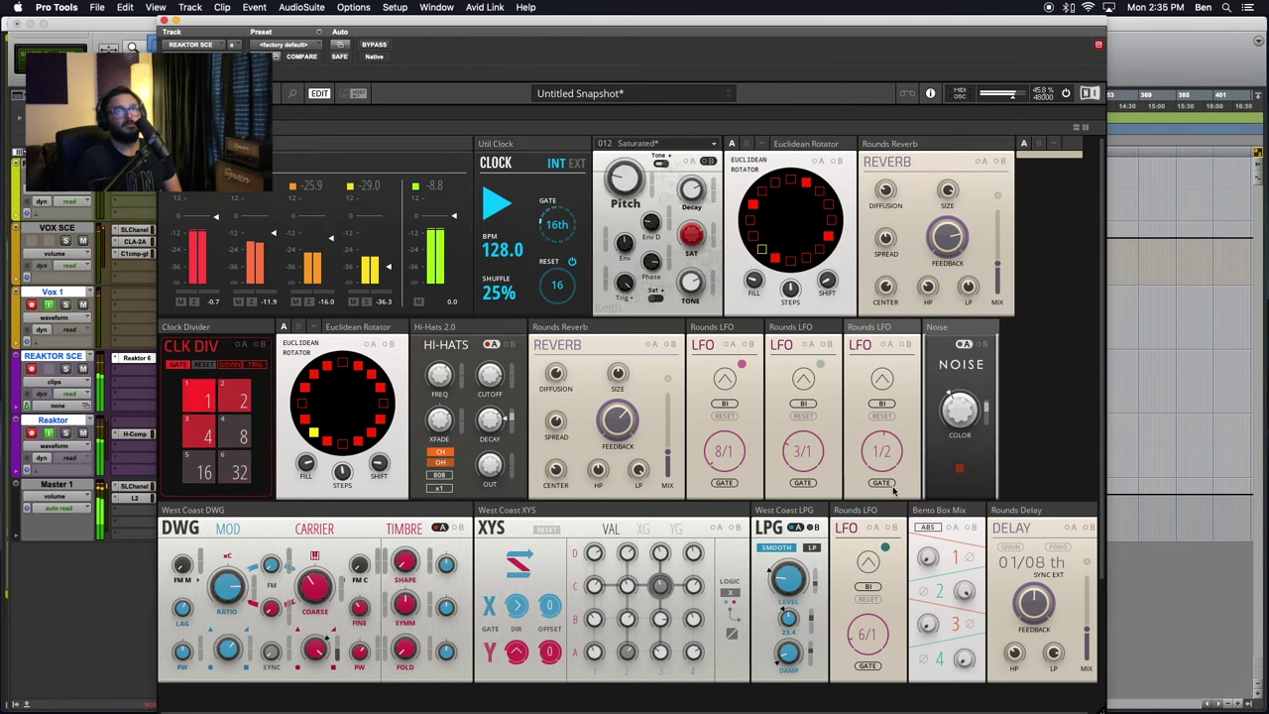
{"action": "left_click_drag", "start_coordinate": [1102, 710], "coordinate": [1142, 694]}
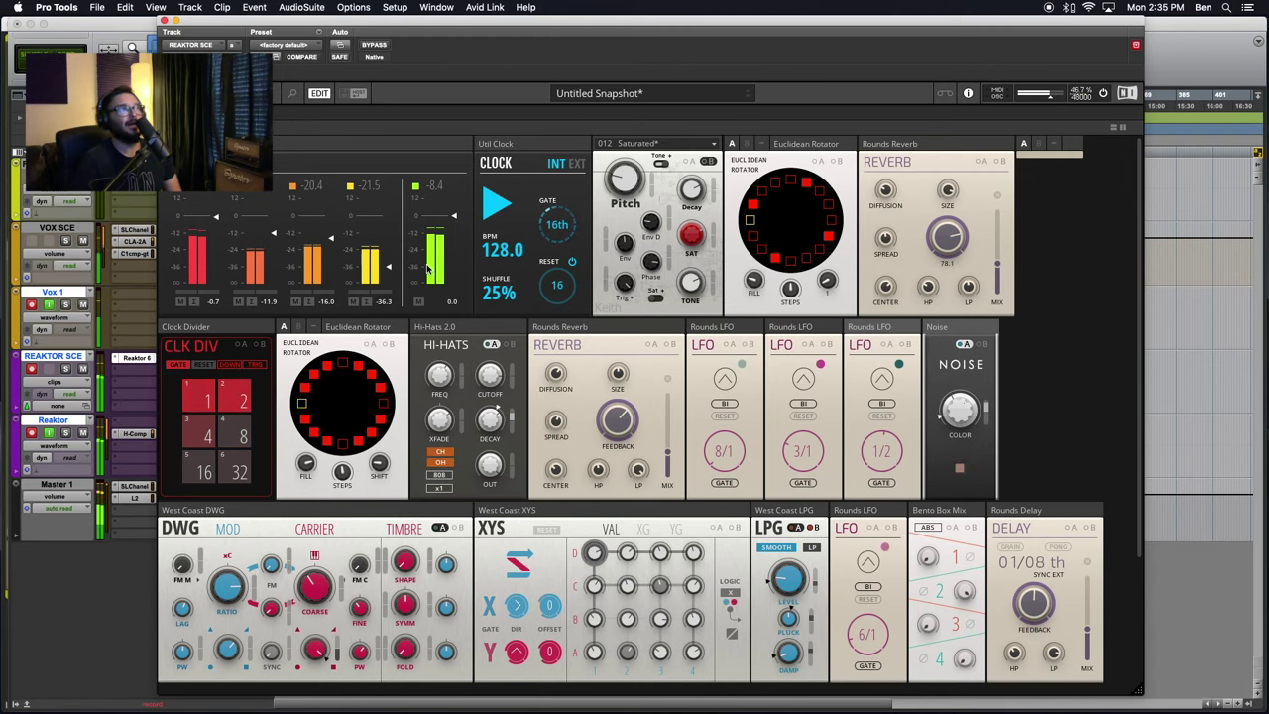
{"action": "left_click", "coordinate": [294, 95]}
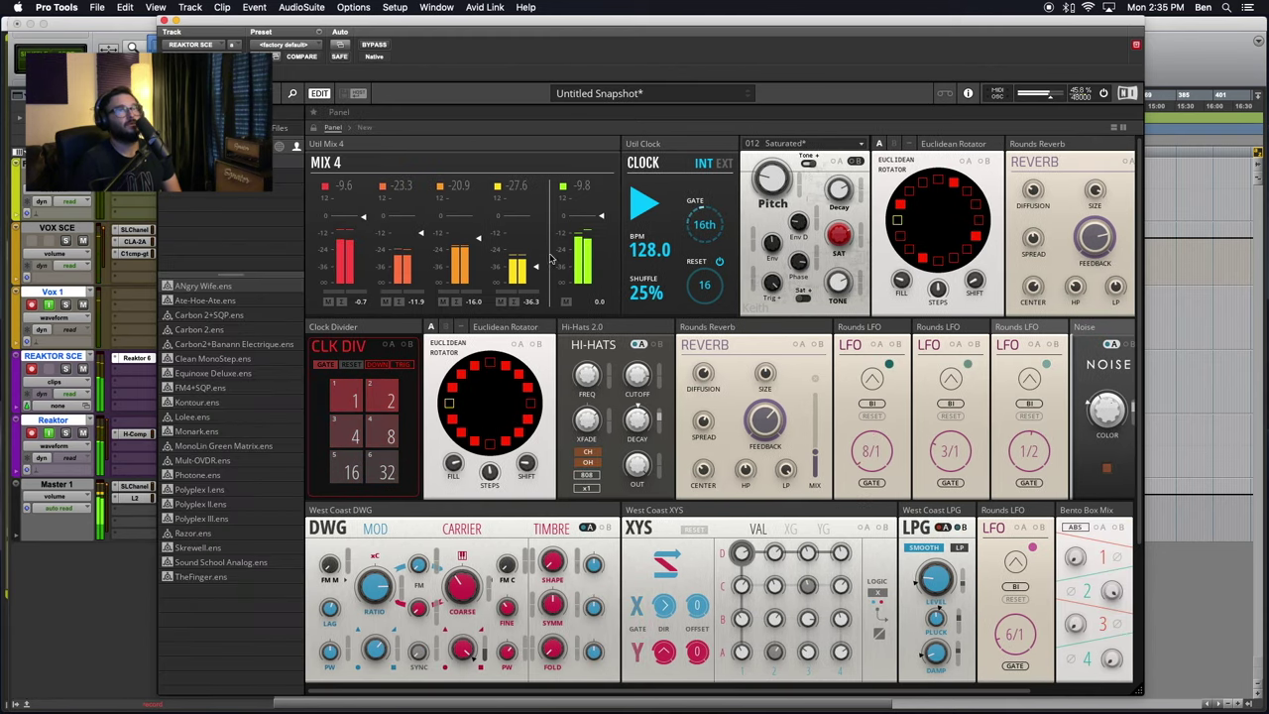
{"action": "left_click", "coordinate": [295, 93]}
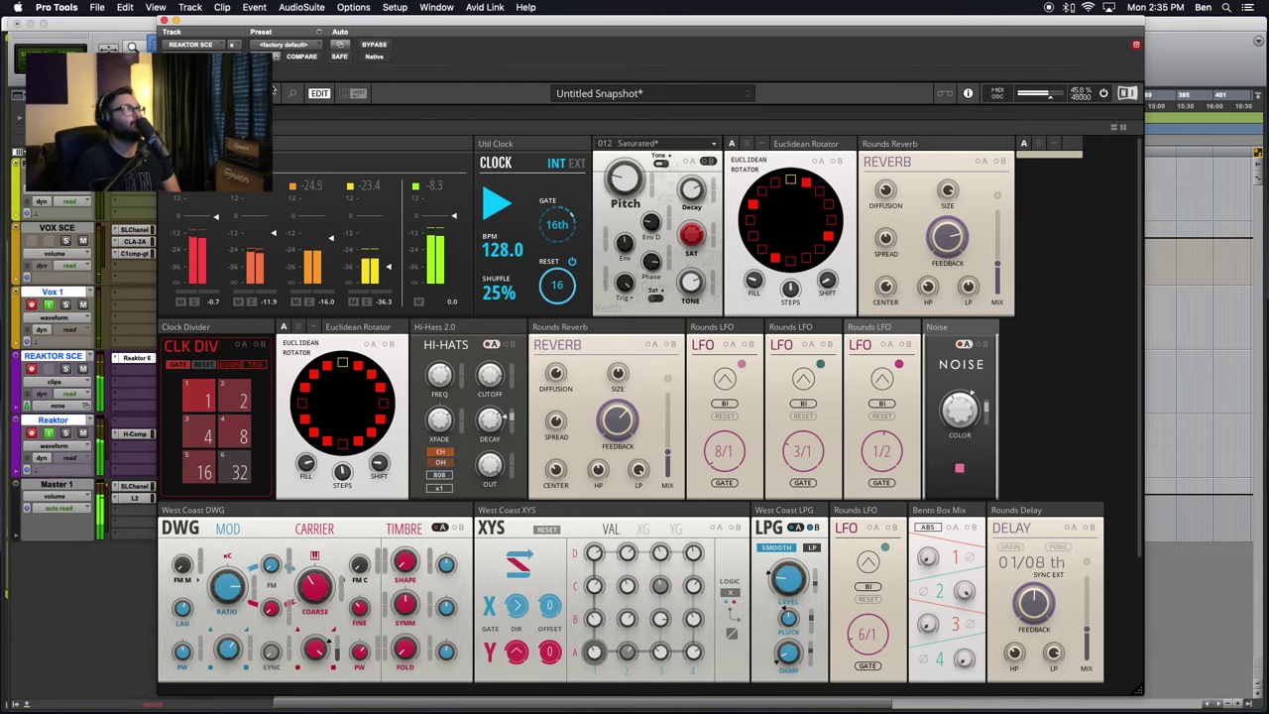
{"action": "left_click", "coordinate": [279, 93]}
{"action": "mouse_move", "coordinate": [297, 111]}
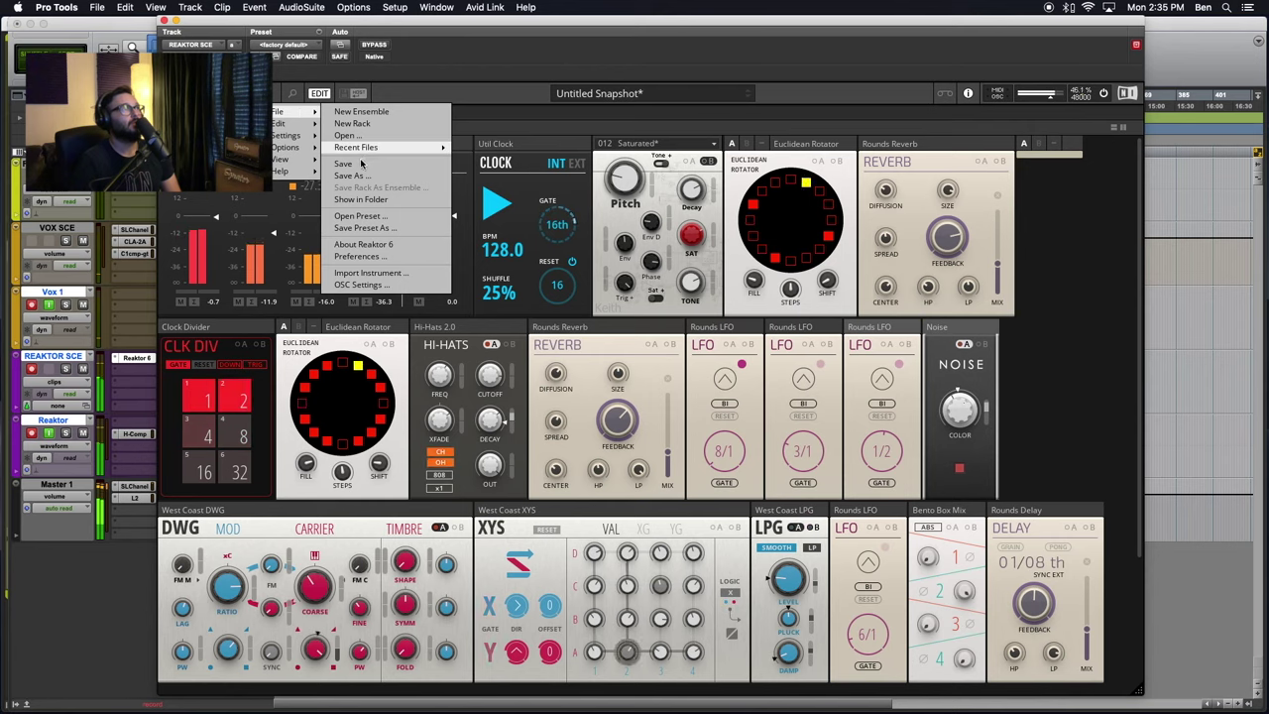
{"action": "left_click", "coordinate": [533, 67]}
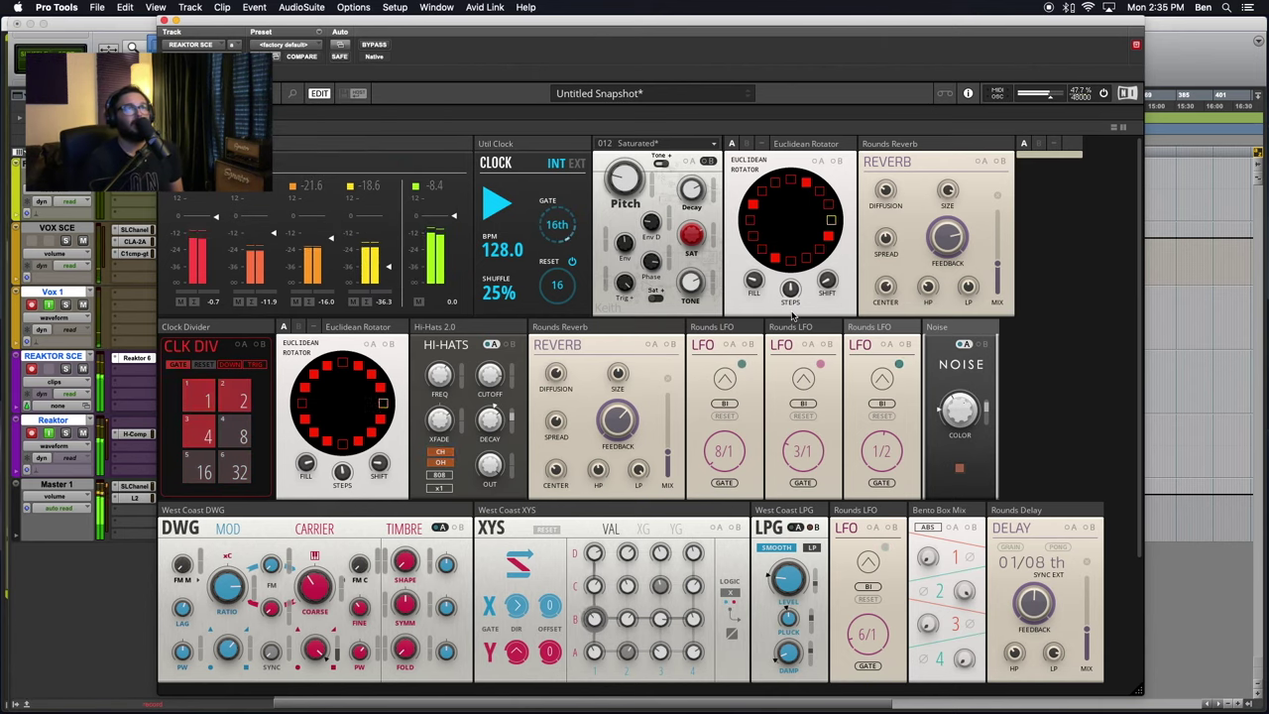
- Start saving the upper Euclidean Rotator block as an instrument and look through the Community Reaktor Blocks folders
{"action": "right_click", "coordinate": [797, 146]}
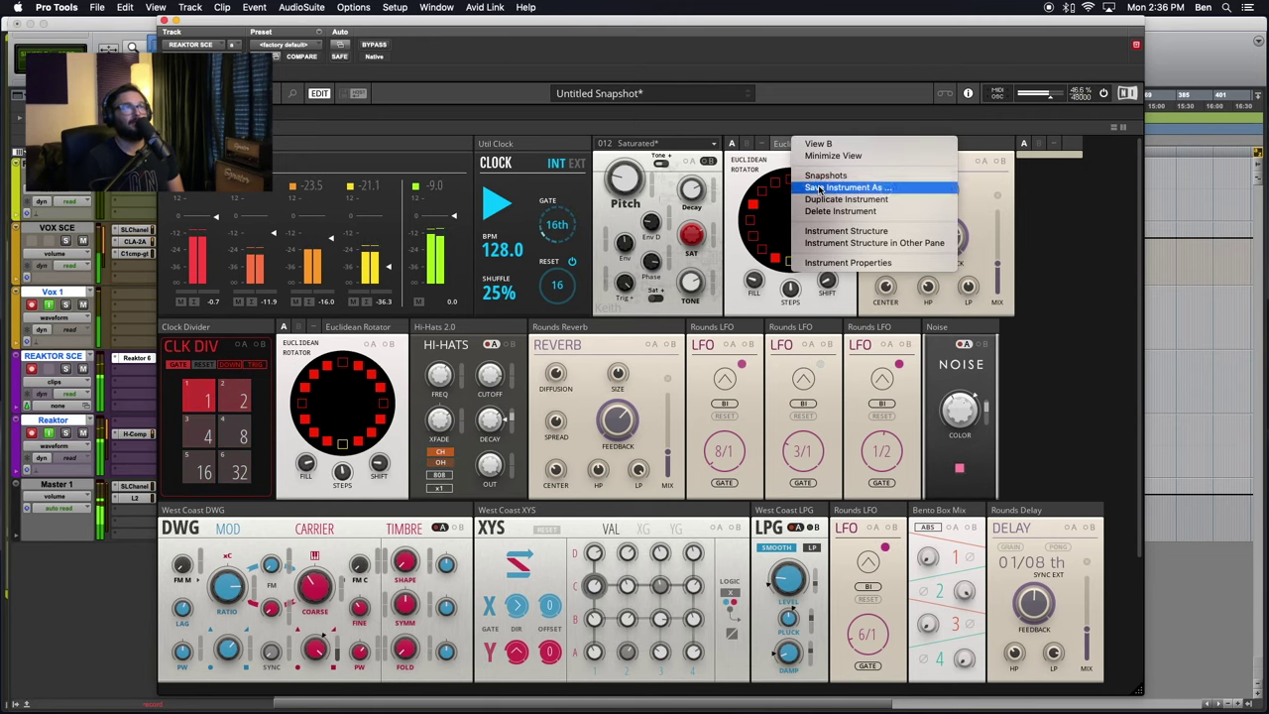
{"action": "left_click", "coordinate": [819, 189]}
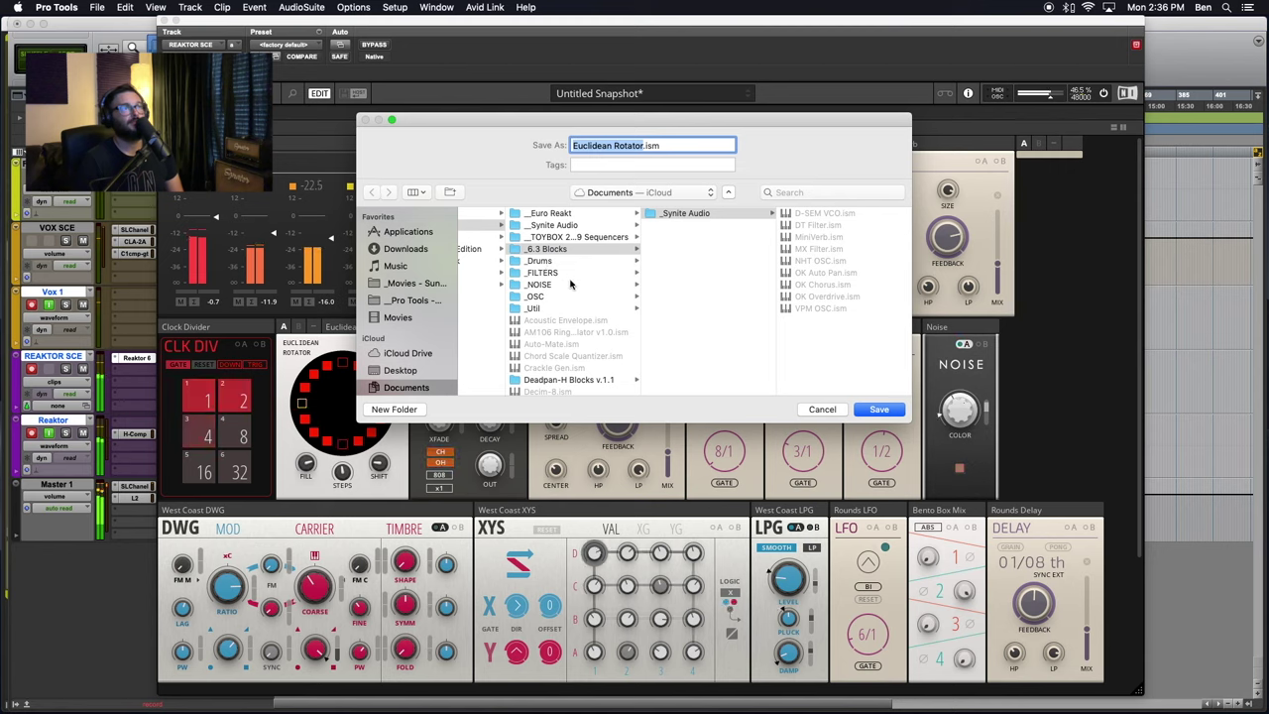
{"action": "scroll", "coordinate": [570, 285], "scroll_direction": "down", "scroll_amount": 5}
{"action": "scroll", "coordinate": [553, 304], "scroll_direction": "down", "scroll_amount": 3}
{"action": "scroll", "coordinate": [510, 304], "scroll_direction": "left", "scroll_amount": 3}
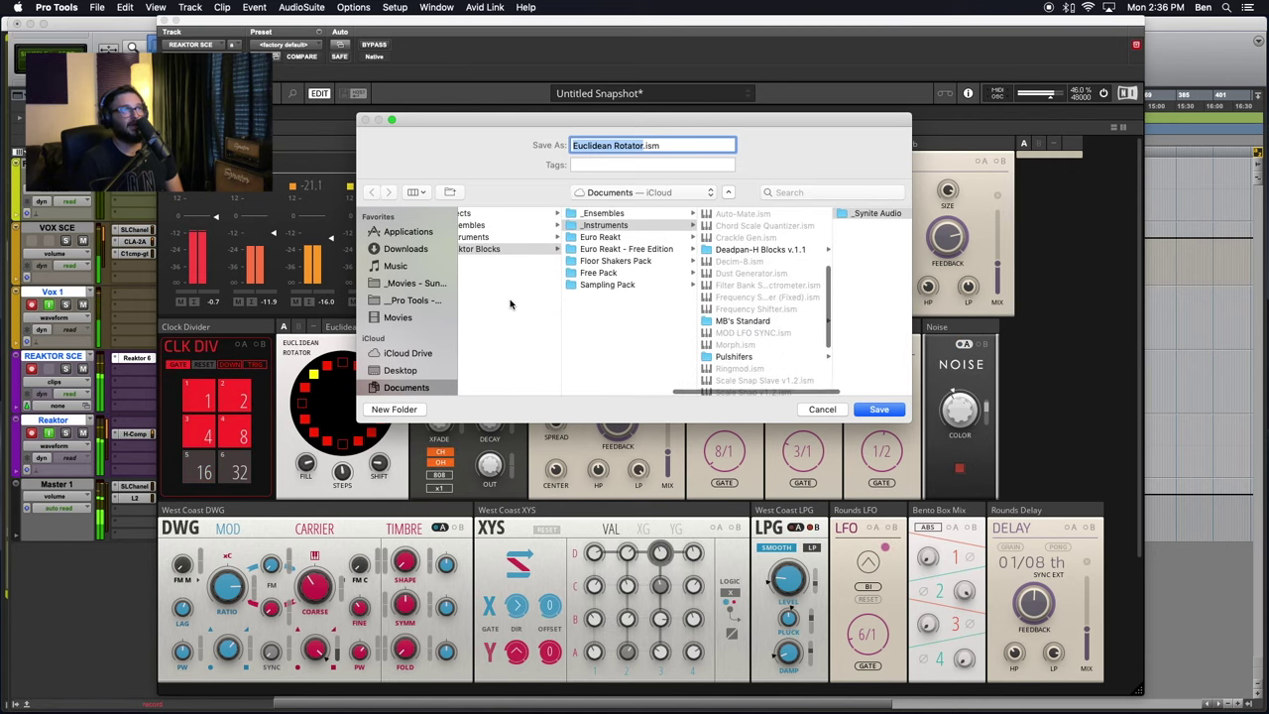
{"action": "scroll", "coordinate": [511, 304], "scroll_direction": "left", "scroll_amount": 3}
{"action": "scroll", "coordinate": [510, 304], "scroll_direction": "right", "scroll_amount": 5}
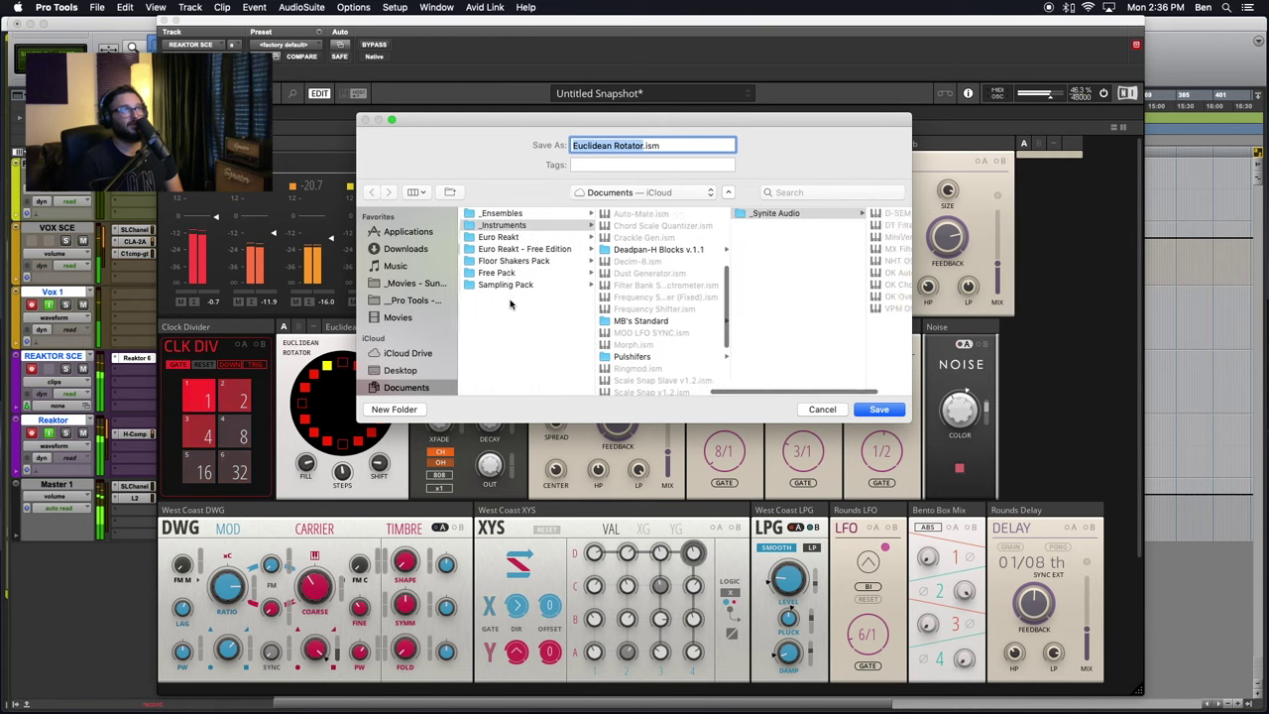
{"action": "scroll", "coordinate": [511, 304], "scroll_direction": "left", "scroll_amount": 2}
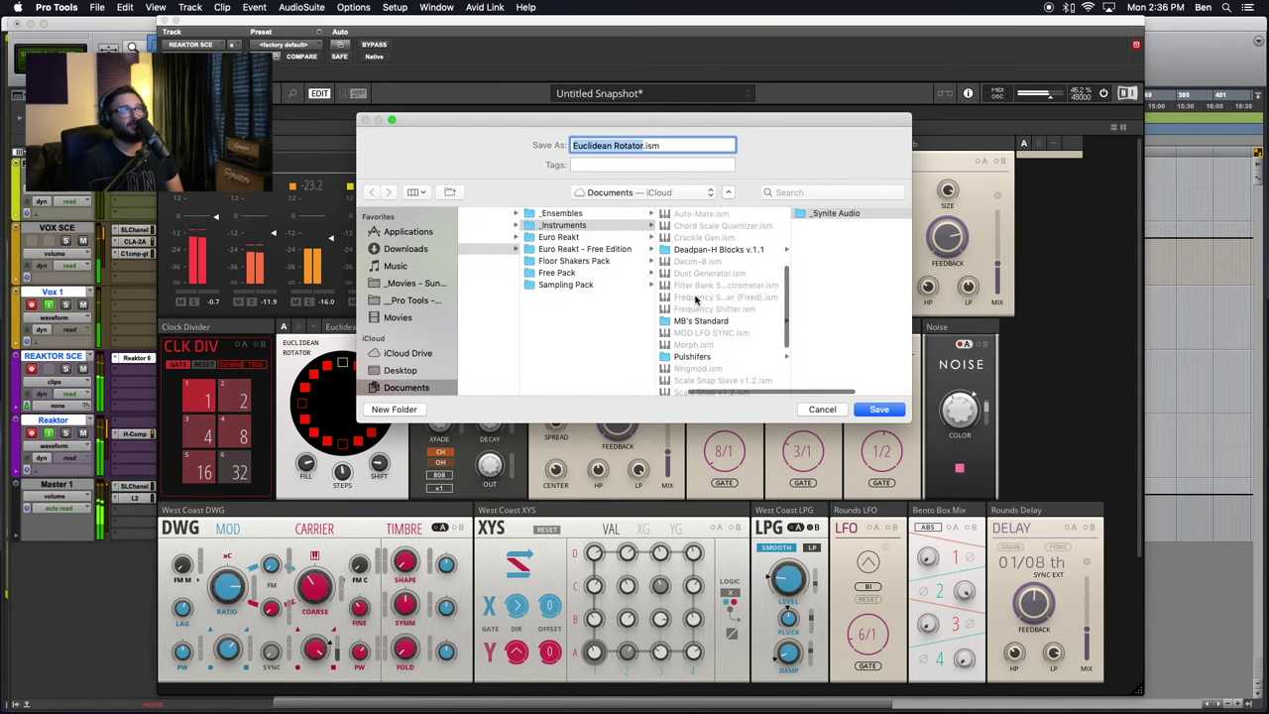
- Examine the block files and subfolders inside _Instruments as save locations, and cancel saving the instrument
{"action": "left_click", "coordinate": [700, 275]}
{"action": "scroll", "coordinate": [701, 283], "scroll_direction": "down", "scroll_amount": 3}
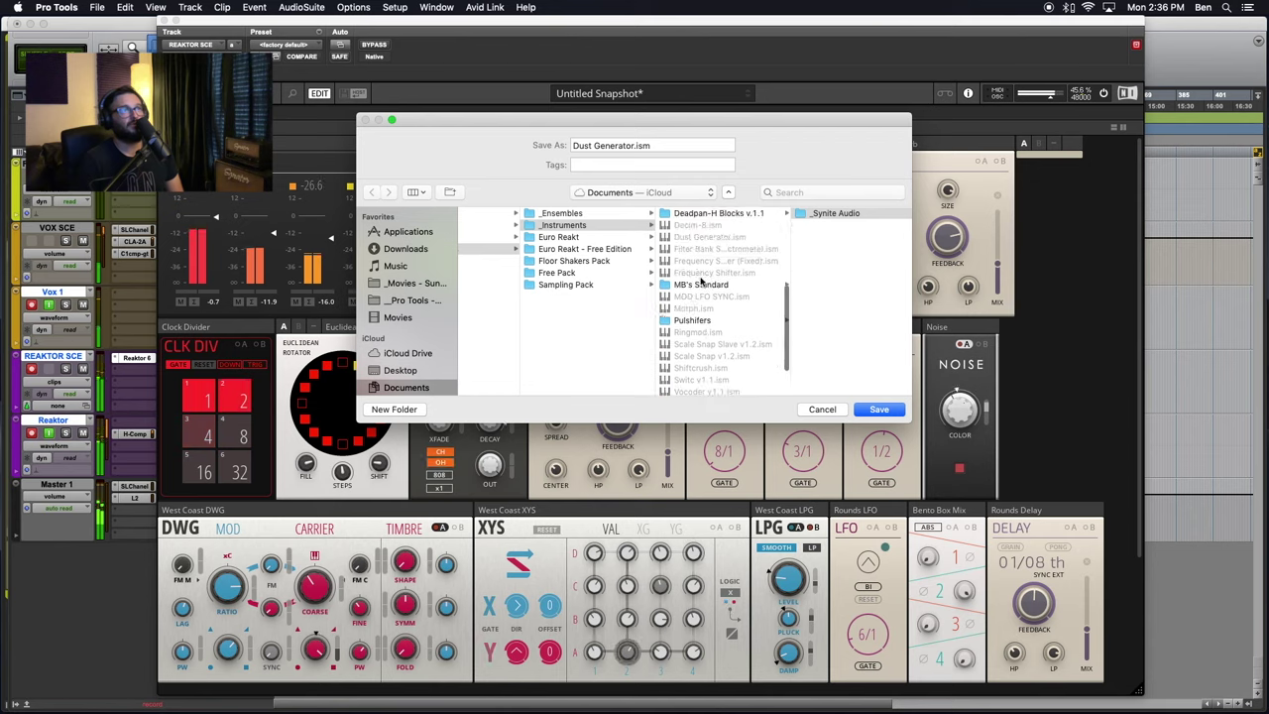
{"action": "scroll", "coordinate": [701, 282], "scroll_direction": "up", "scroll_amount": 5}
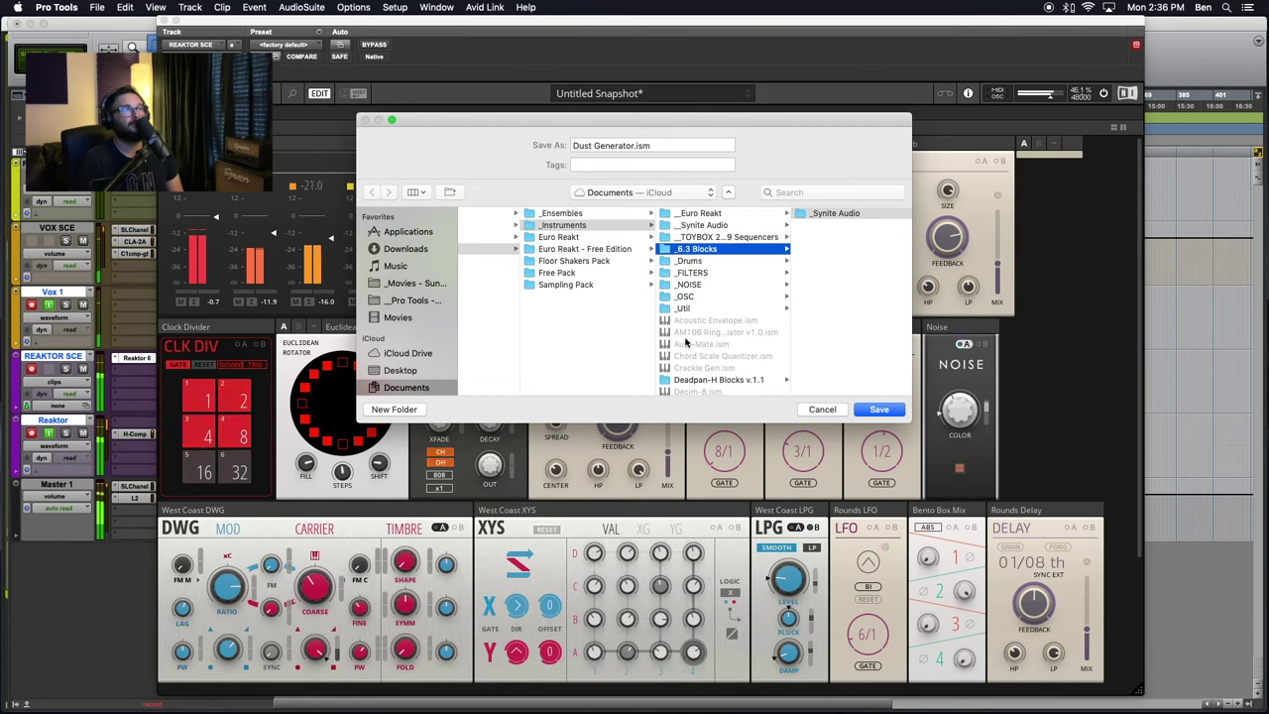
{"action": "scroll", "coordinate": [686, 343], "scroll_direction": "down", "scroll_amount": 3}
{"action": "scroll", "coordinate": [686, 343], "scroll_direction": "down", "scroll_amount": 2}
{"action": "scroll", "coordinate": [687, 343], "scroll_direction": "up", "scroll_amount": 5}
{"action": "scroll", "coordinate": [702, 322], "scroll_direction": "down", "scroll_amount": 3}
{"action": "scroll", "coordinate": [702, 322], "scroll_direction": "up", "scroll_amount": 3}
{"action": "scroll", "coordinate": [706, 320], "scroll_direction": "down", "scroll_amount": 10}
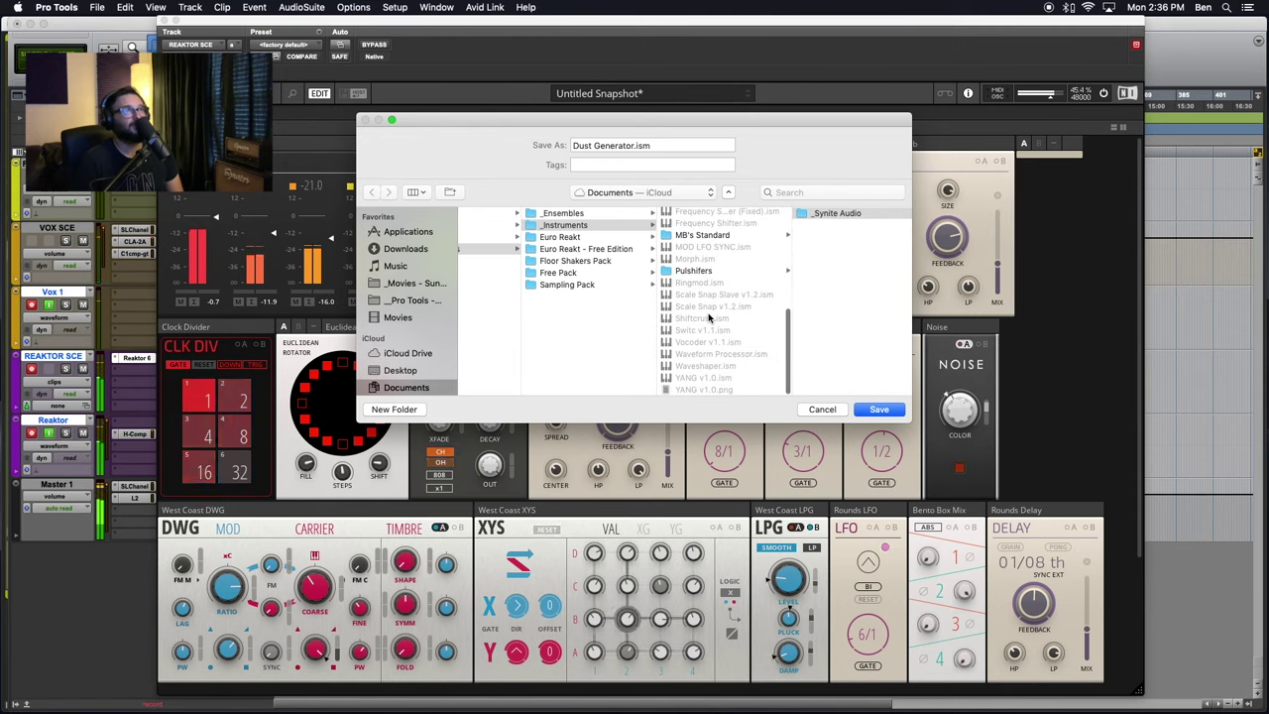
{"action": "scroll", "coordinate": [708, 317], "scroll_direction": "up", "scroll_amount": 8}
{"action": "left_click", "coordinate": [601, 224]}
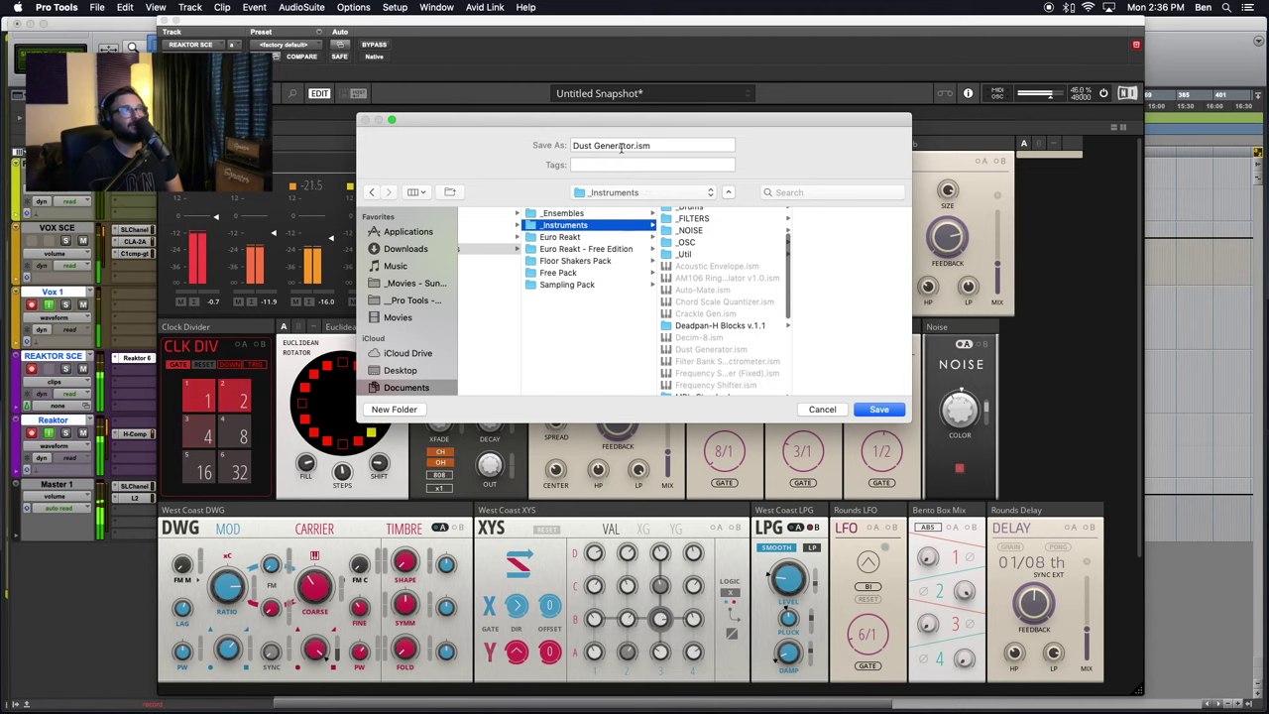
{"action": "left_click", "coordinate": [822, 410]}
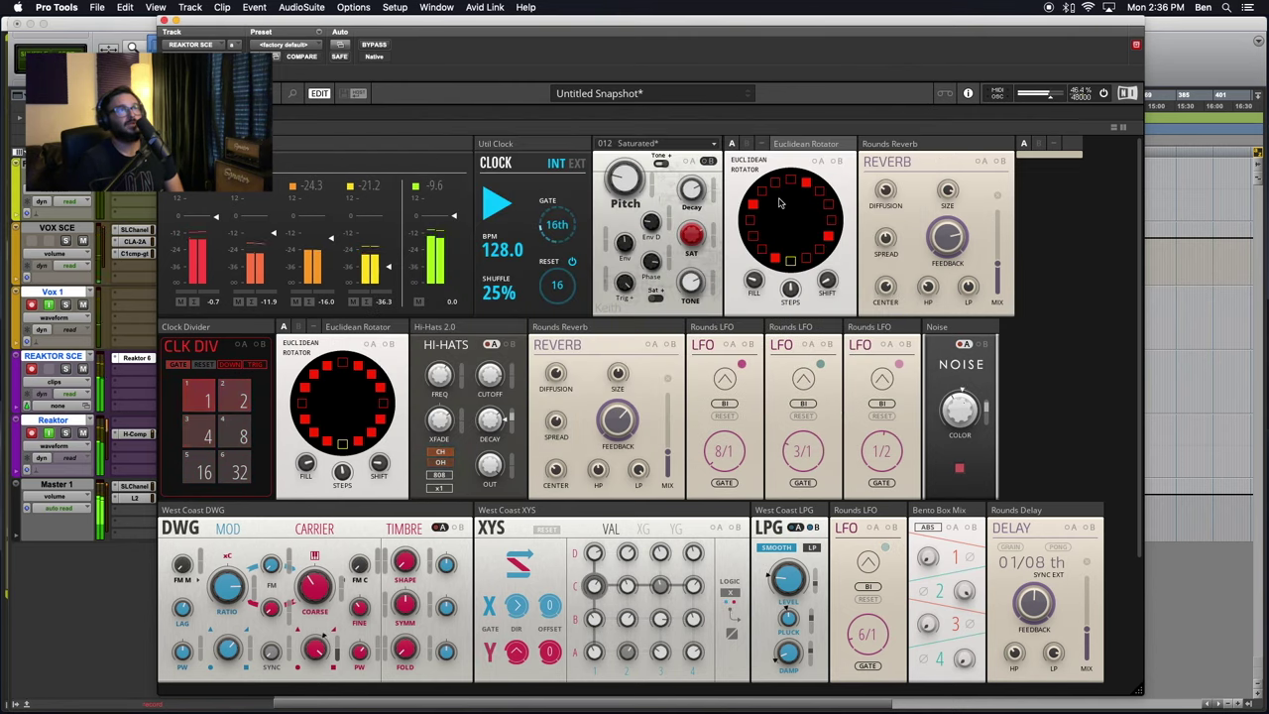
- Start saving the upper Euclidean Rotator block as an instrument again and look through the files and folders of the proposed location
{"action": "right_click", "coordinate": [794, 143]}
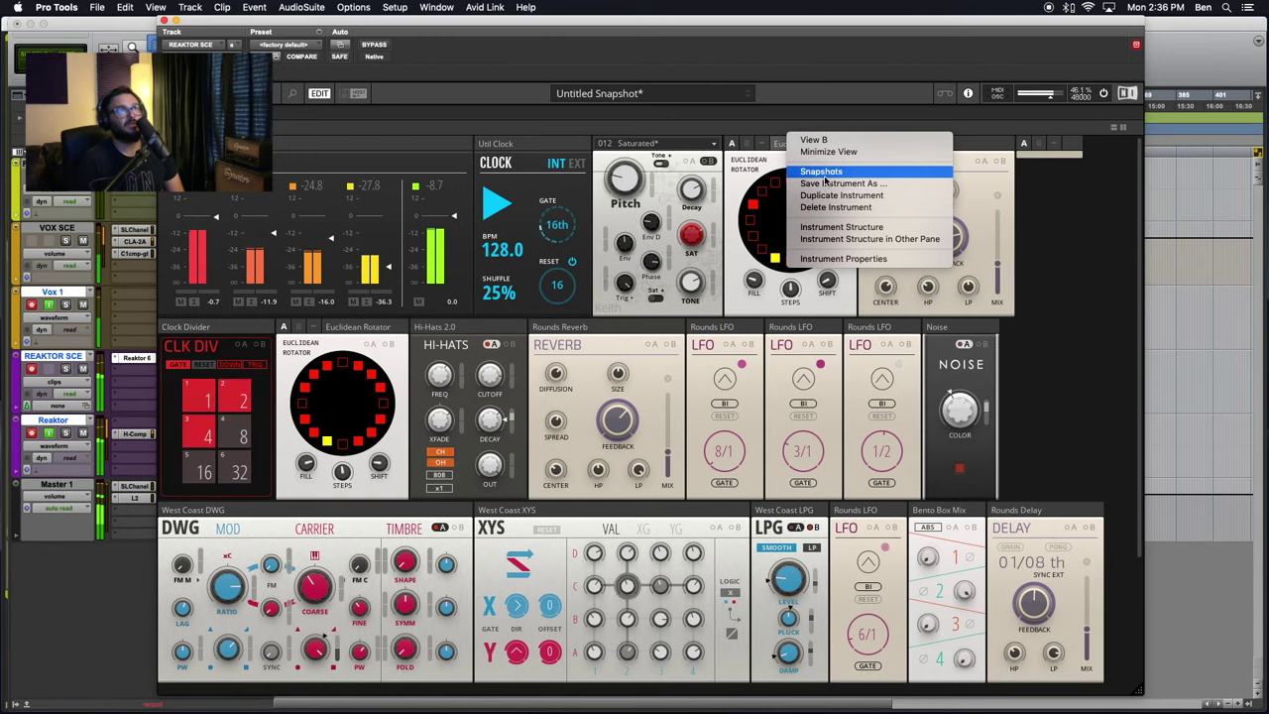
{"action": "left_click", "coordinate": [808, 173]}
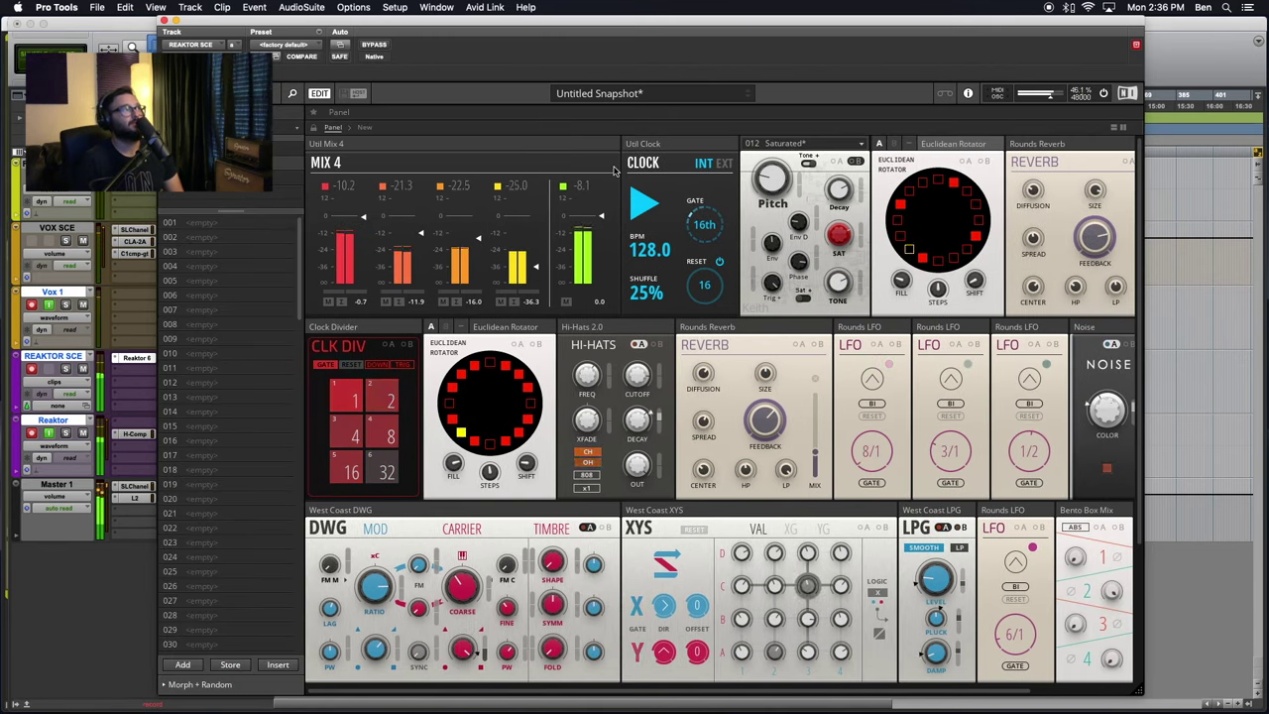
{"action": "right_click", "coordinate": [940, 145]}
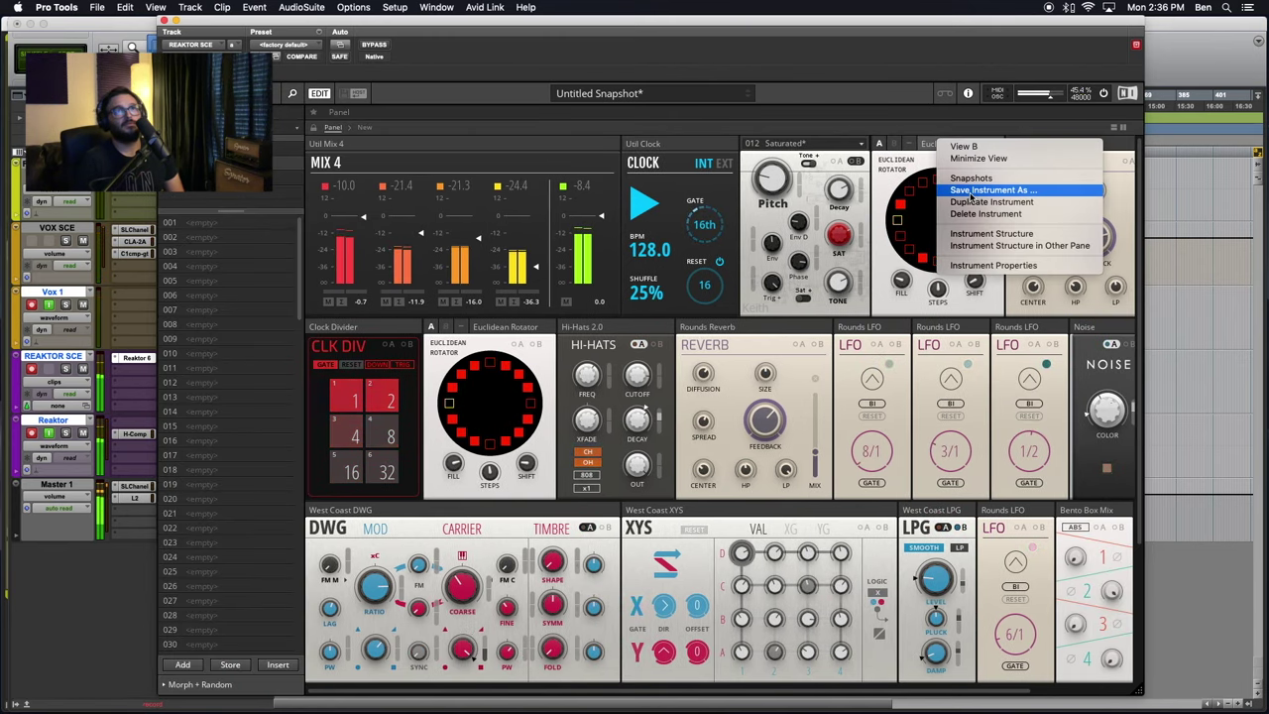
{"action": "left_click", "coordinate": [982, 189]}
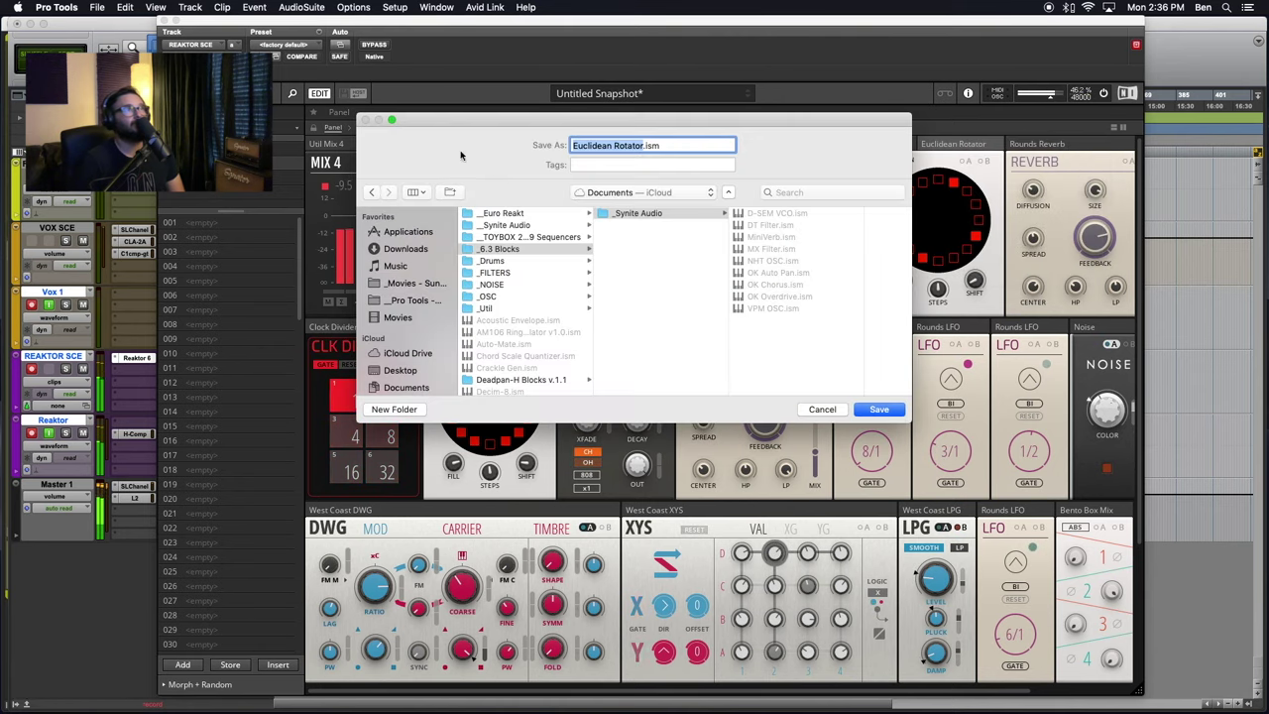
{"action": "scroll", "coordinate": [504, 261], "scroll_direction": "down", "scroll_amount": 5}
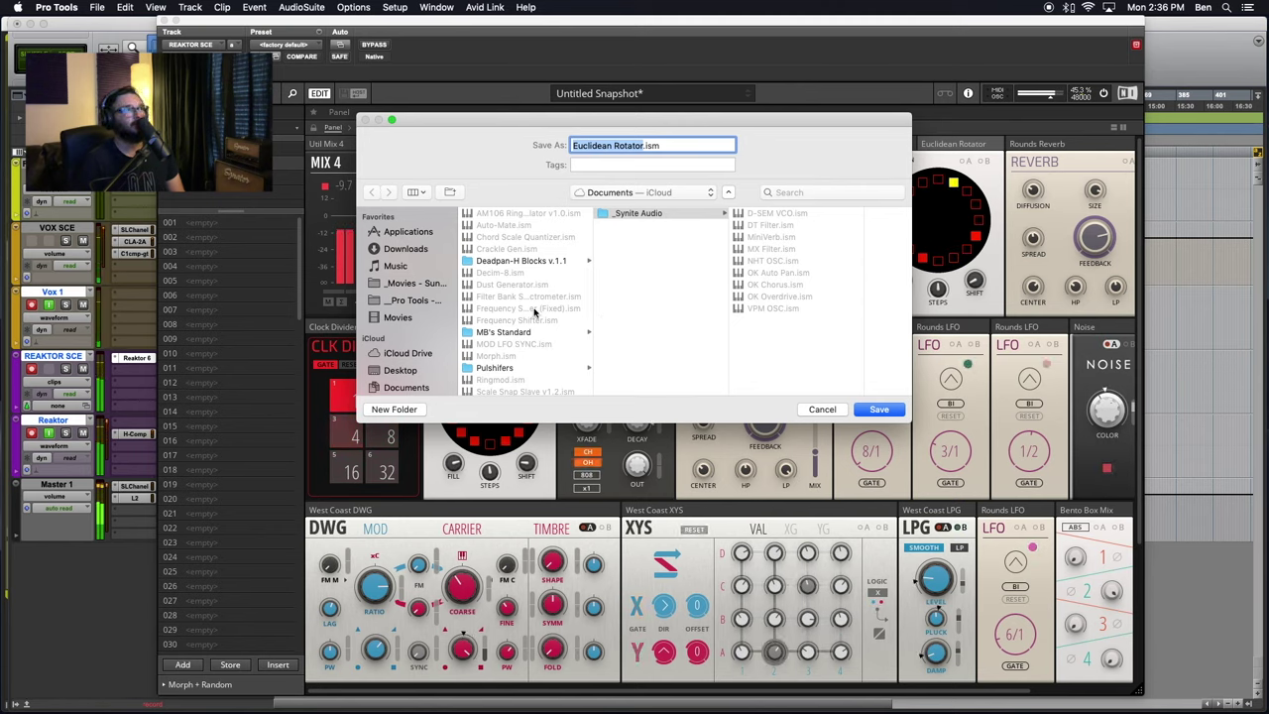
{"action": "scroll", "coordinate": [533, 311], "scroll_direction": "down", "scroll_amount": 4}
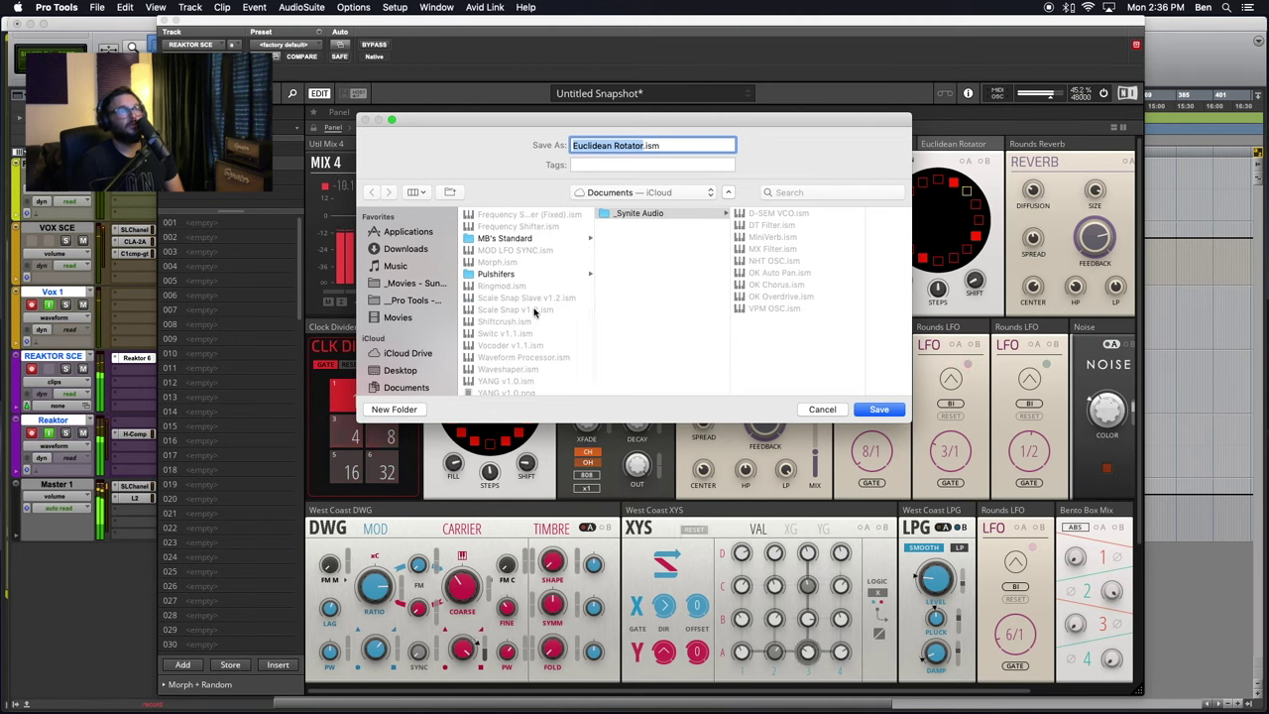
{"action": "scroll", "coordinate": [534, 311], "scroll_direction": "down", "scroll_amount": 1}
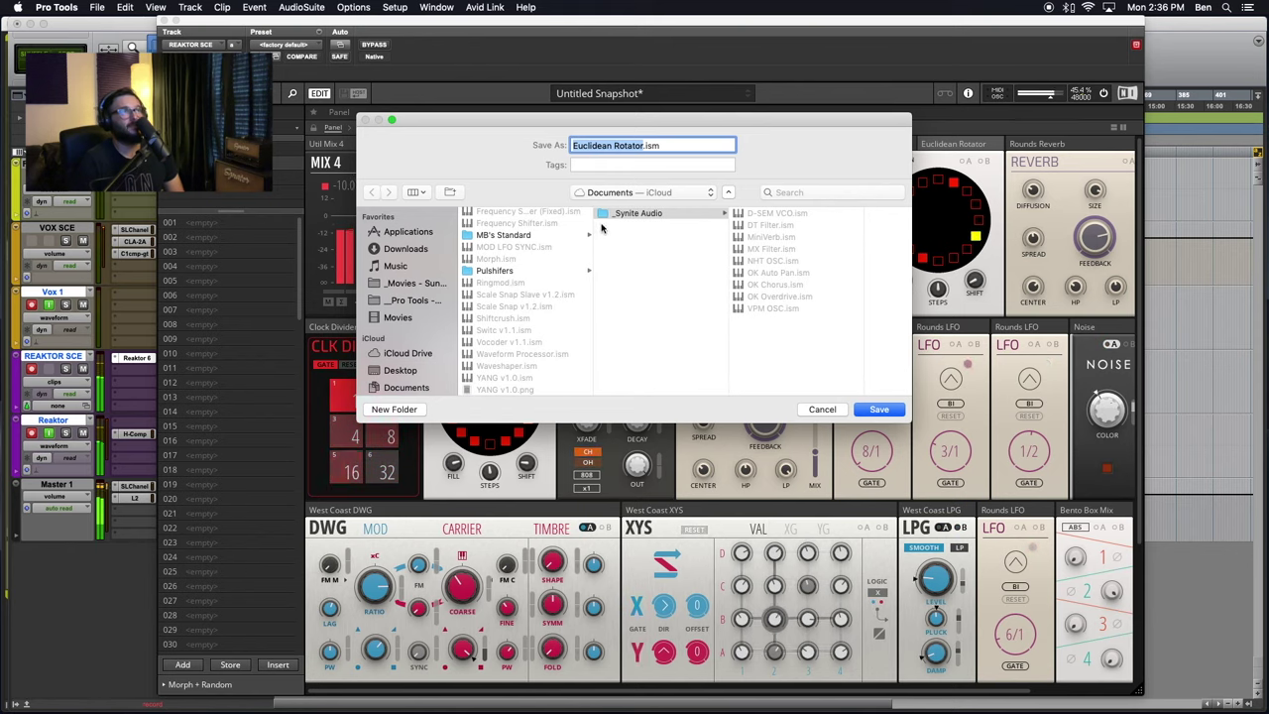
{"action": "scroll", "coordinate": [531, 303], "scroll_direction": "up", "scroll_amount": 10}
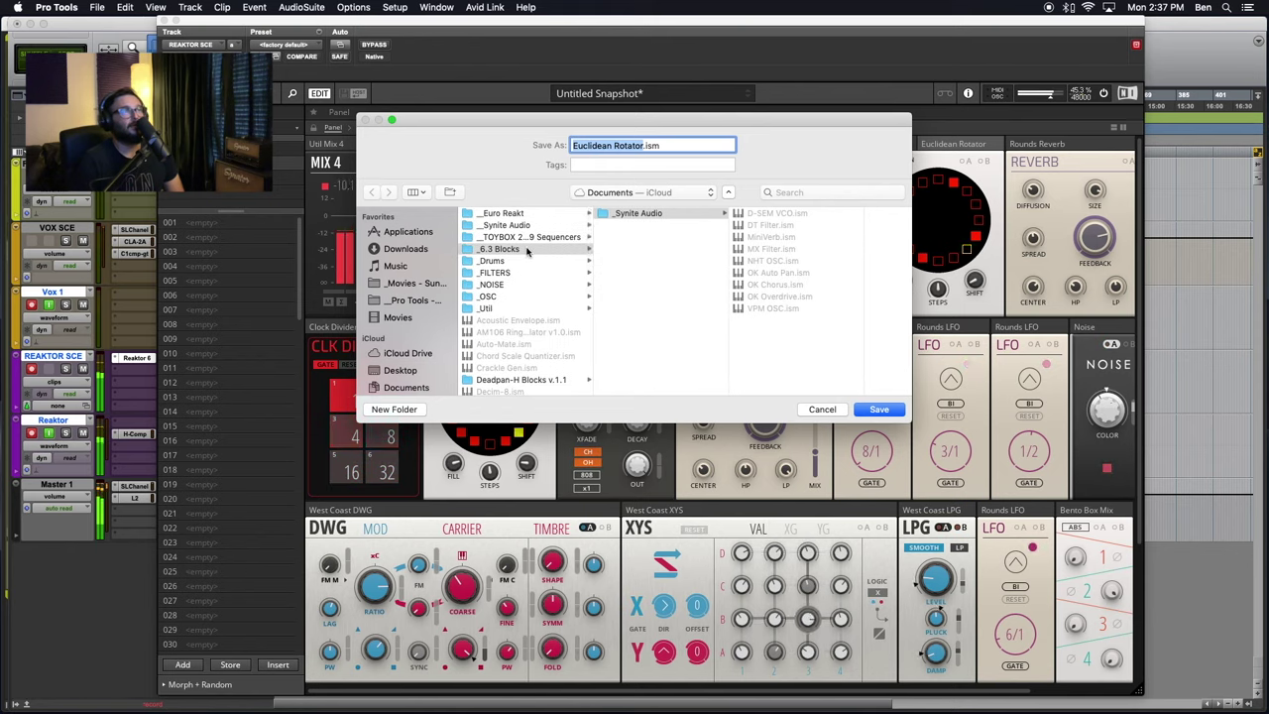
{"action": "scroll", "coordinate": [515, 251], "scroll_direction": "down", "scroll_amount": 2}
- Set the save location to Documents > Native Instruments > Reaktor 6 > Library > Community > Reaktor Blocks > _Instruments
{"action": "scroll", "coordinate": [426, 319], "scroll_direction": "down", "scroll_amount": 5}
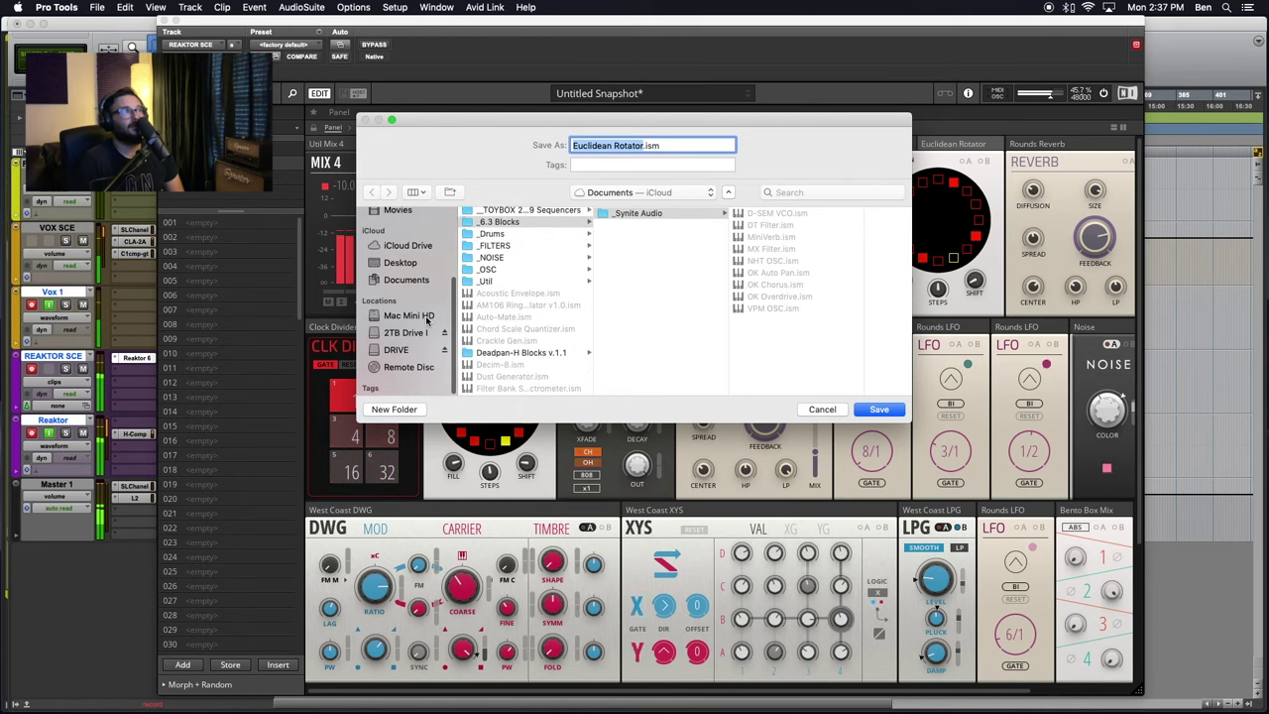
{"action": "left_click", "coordinate": [406, 280]}
{"action": "scroll", "coordinate": [531, 292], "scroll_direction": "down", "scroll_amount": 1}
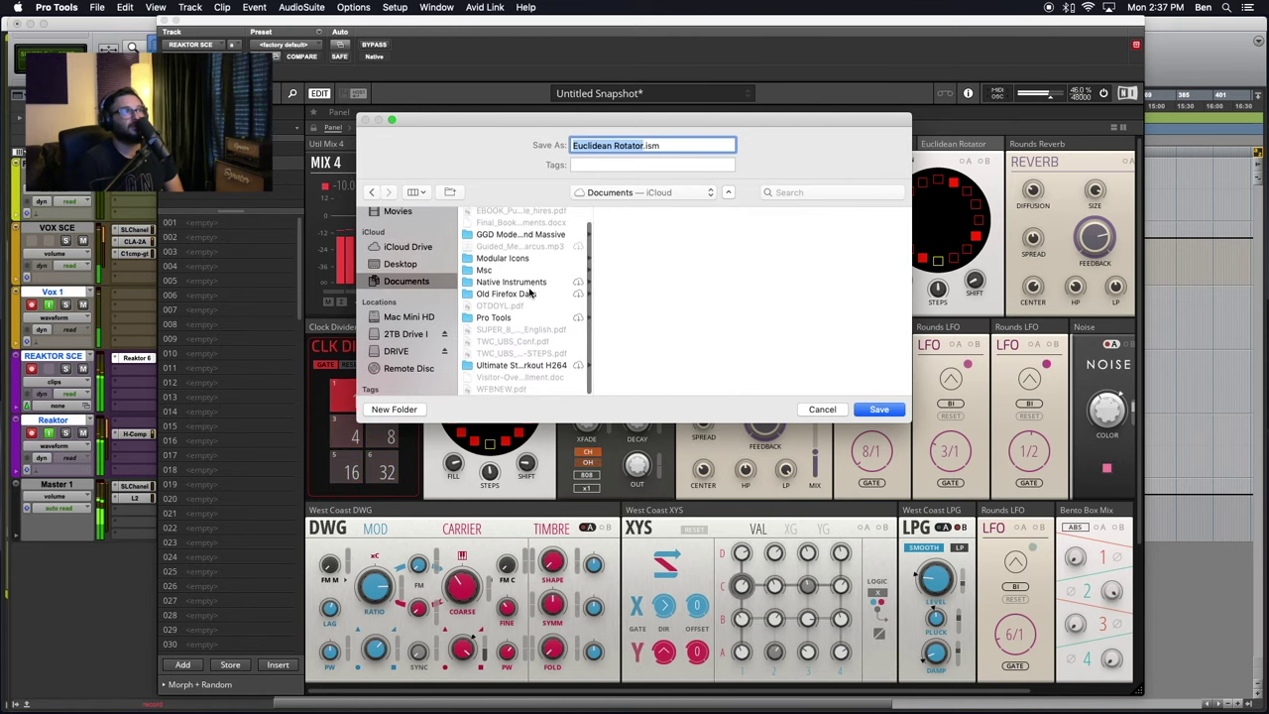
{"action": "left_click", "coordinate": [524, 284]}
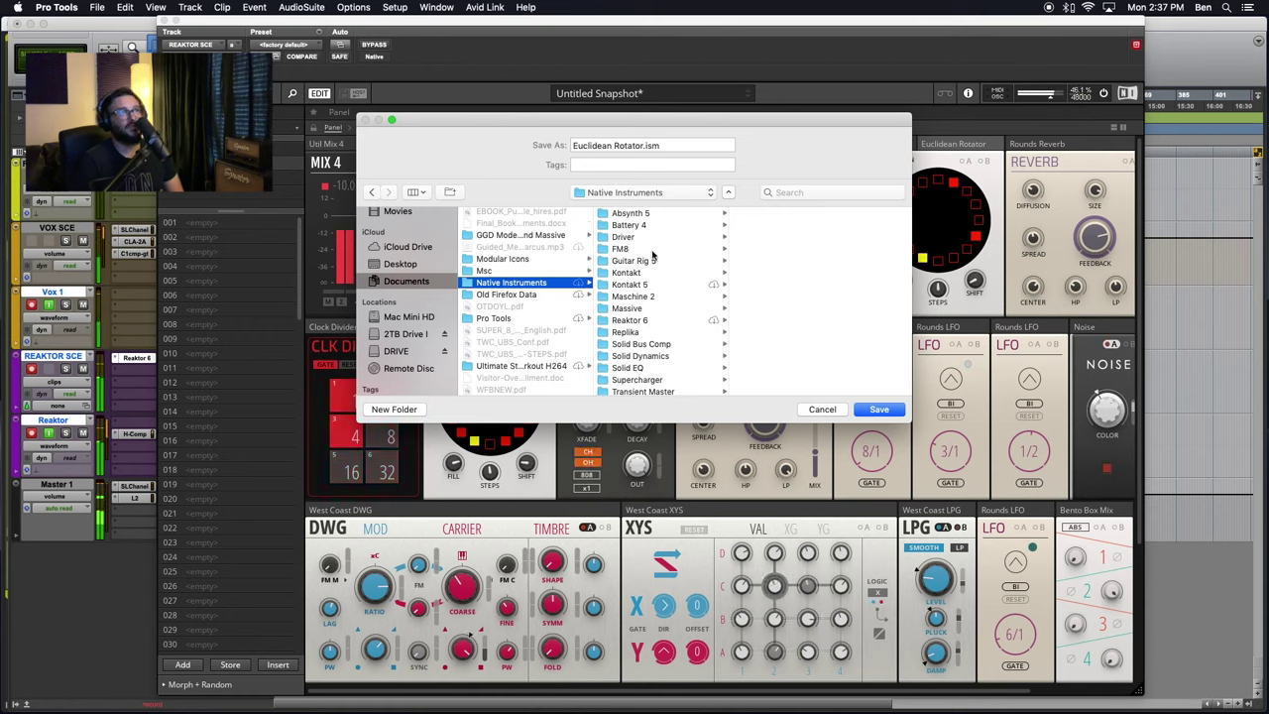
{"action": "scroll", "coordinate": [632, 303], "scroll_direction": "down", "scroll_amount": 1}
{"action": "left_click", "coordinate": [629, 318]}
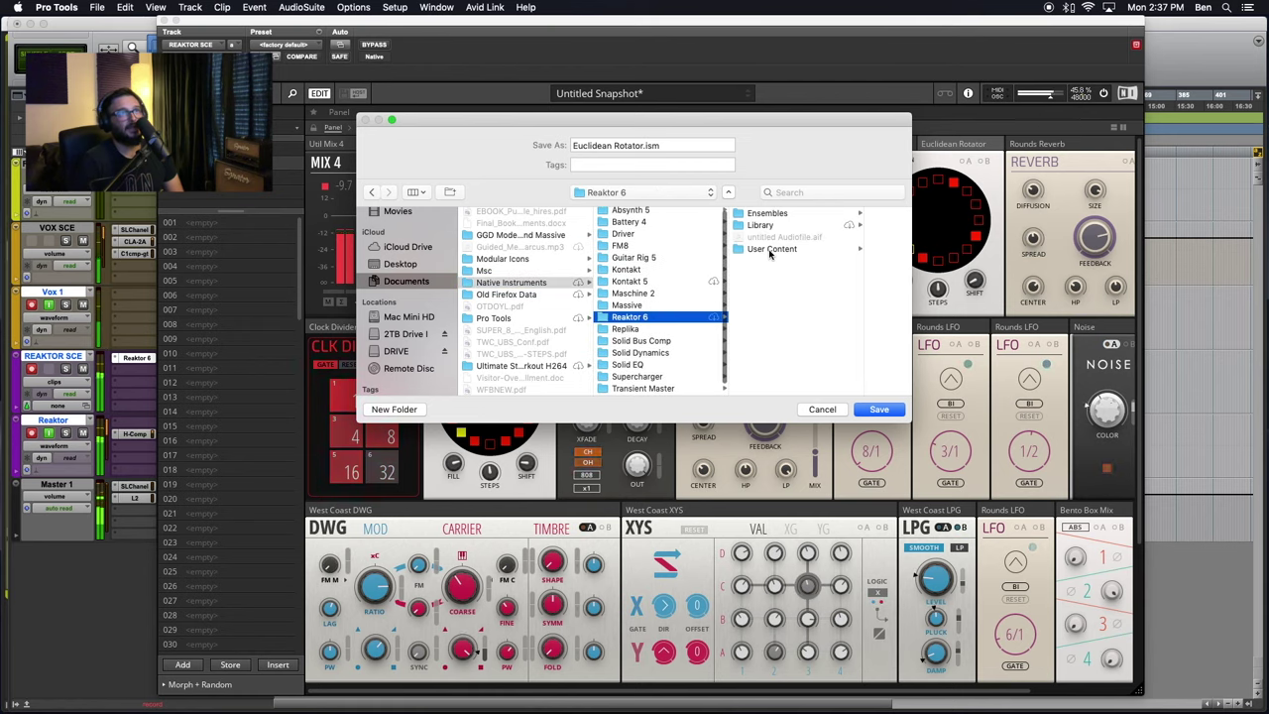
{"action": "left_click", "coordinate": [766, 214]}
{"action": "left_click", "coordinate": [683, 226]}
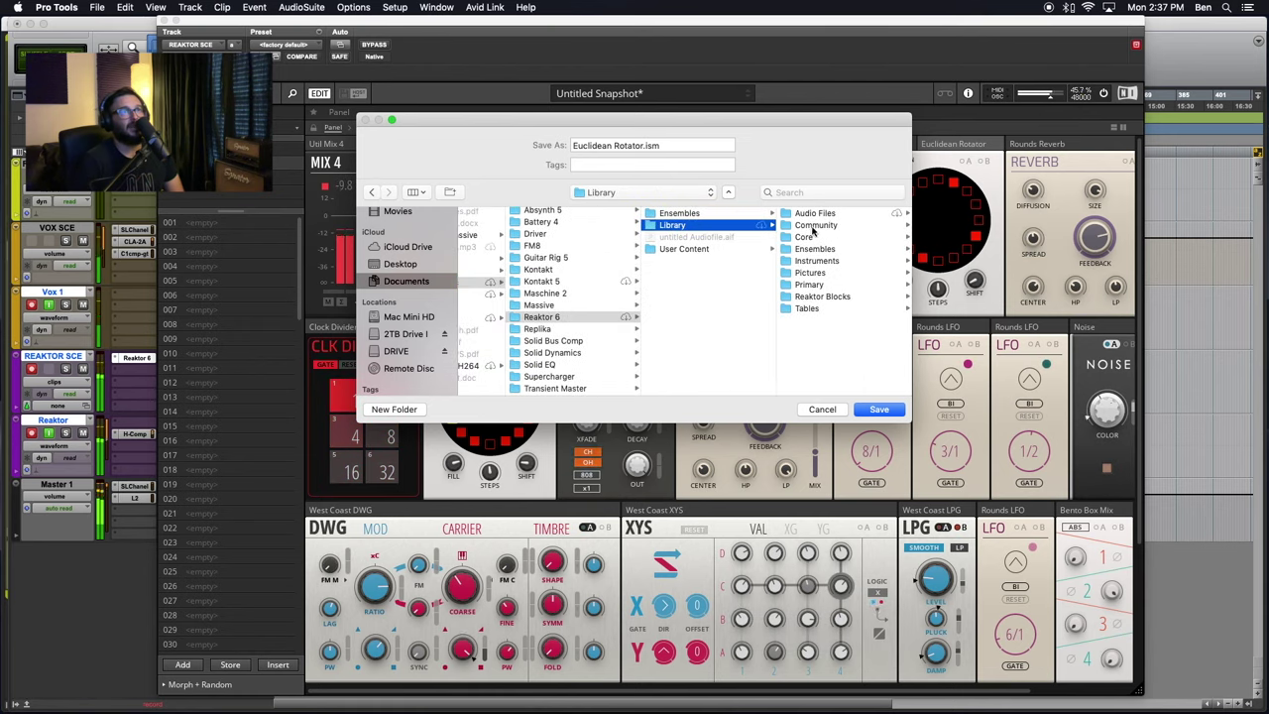
{"action": "left_click", "coordinate": [808, 227]}
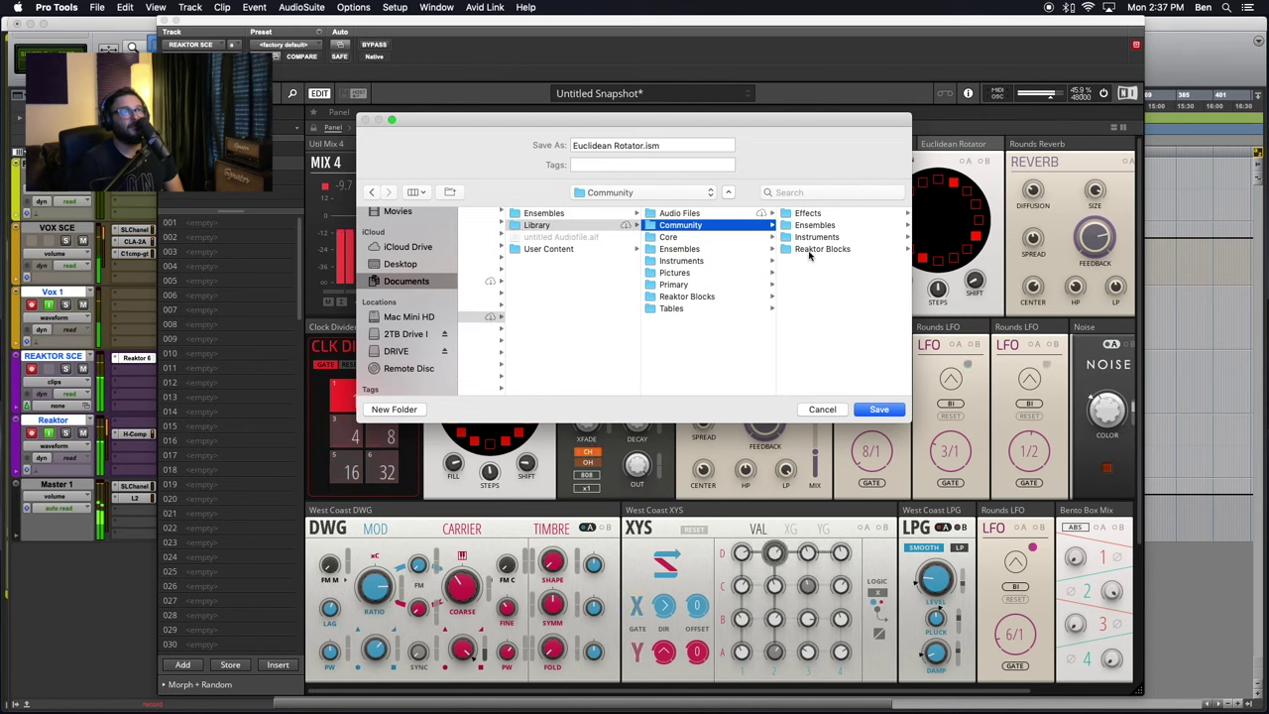
{"action": "left_click", "coordinate": [821, 249]}
{"action": "left_click", "coordinate": [829, 225]}
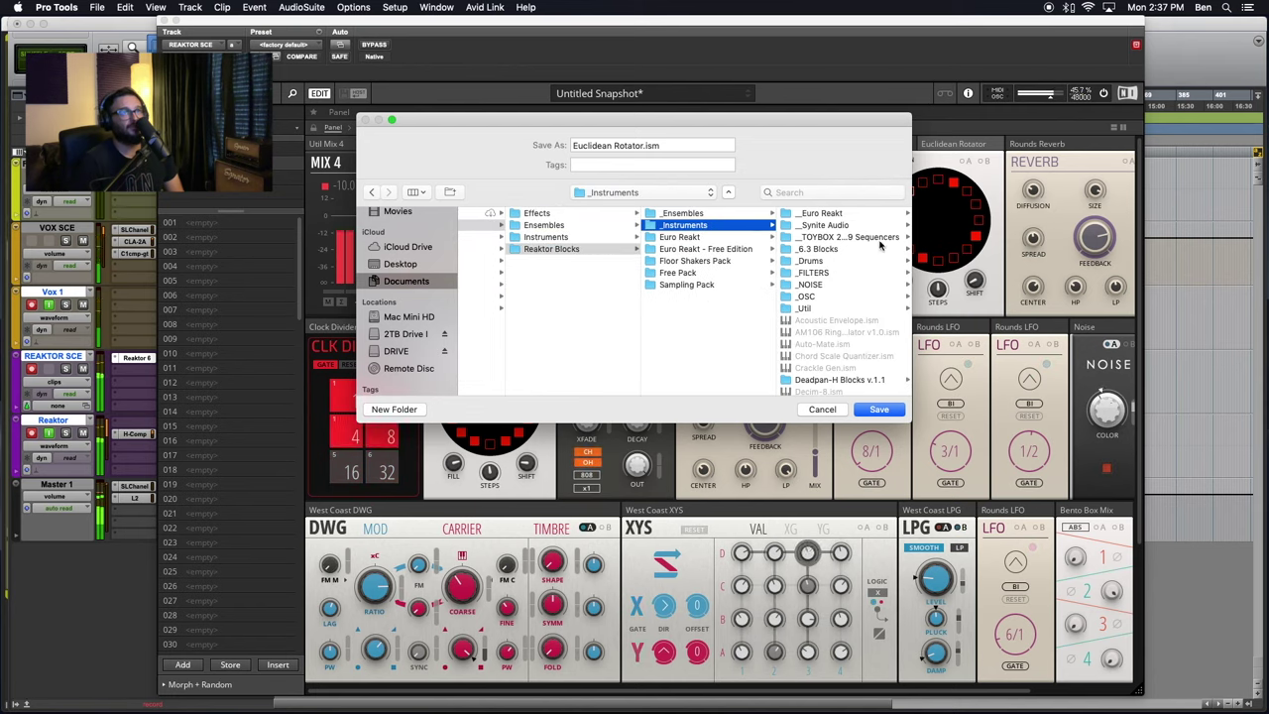
- Look through the contents of the _Instruments folder and save the block there as Euclidean Rotator.ism
{"action": "scroll", "coordinate": [872, 338], "scroll_direction": "down", "scroll_amount": 3}
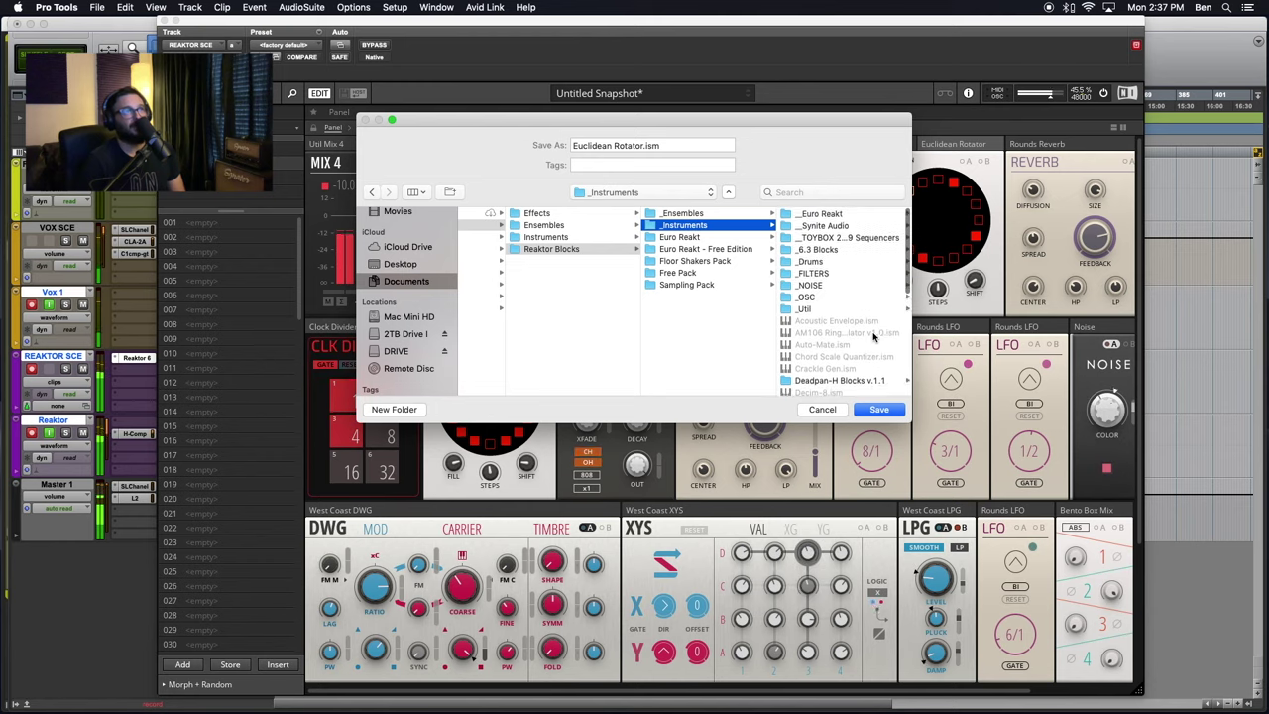
{"action": "scroll", "coordinate": [853, 339], "scroll_direction": "down", "scroll_amount": 10}
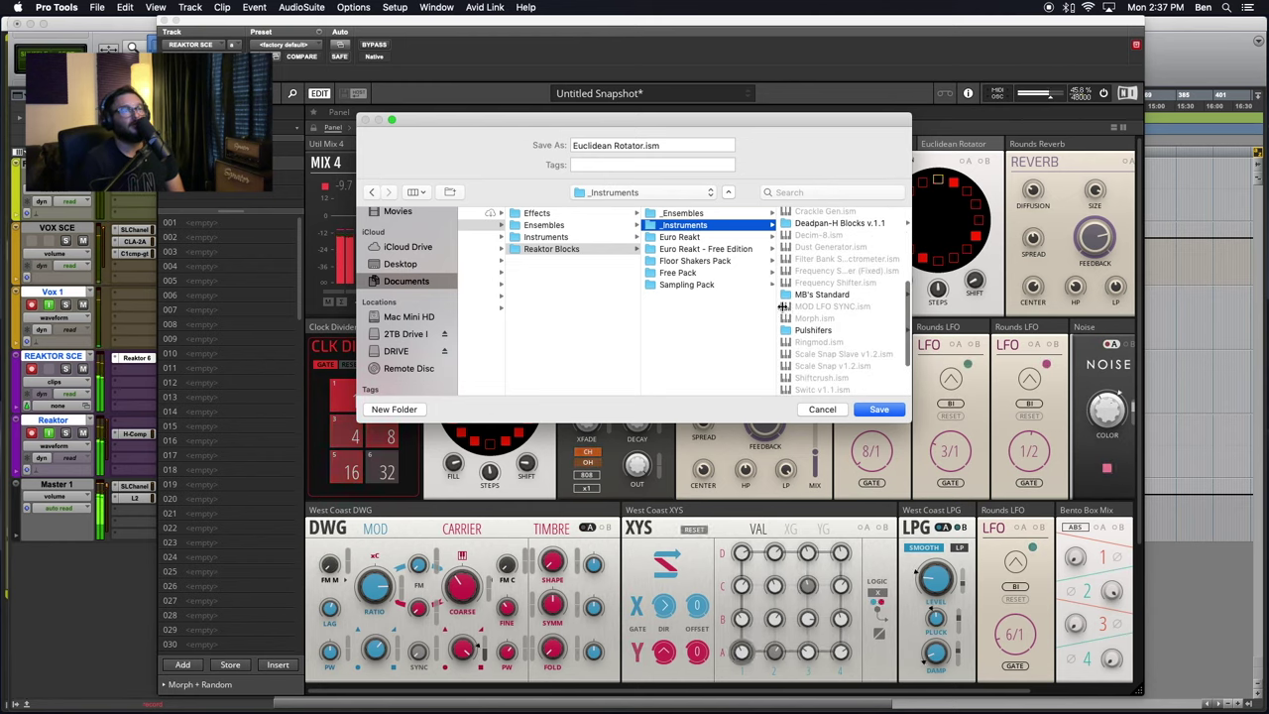
{"action": "scroll", "coordinate": [809, 341], "scroll_direction": "up", "scroll_amount": 12}
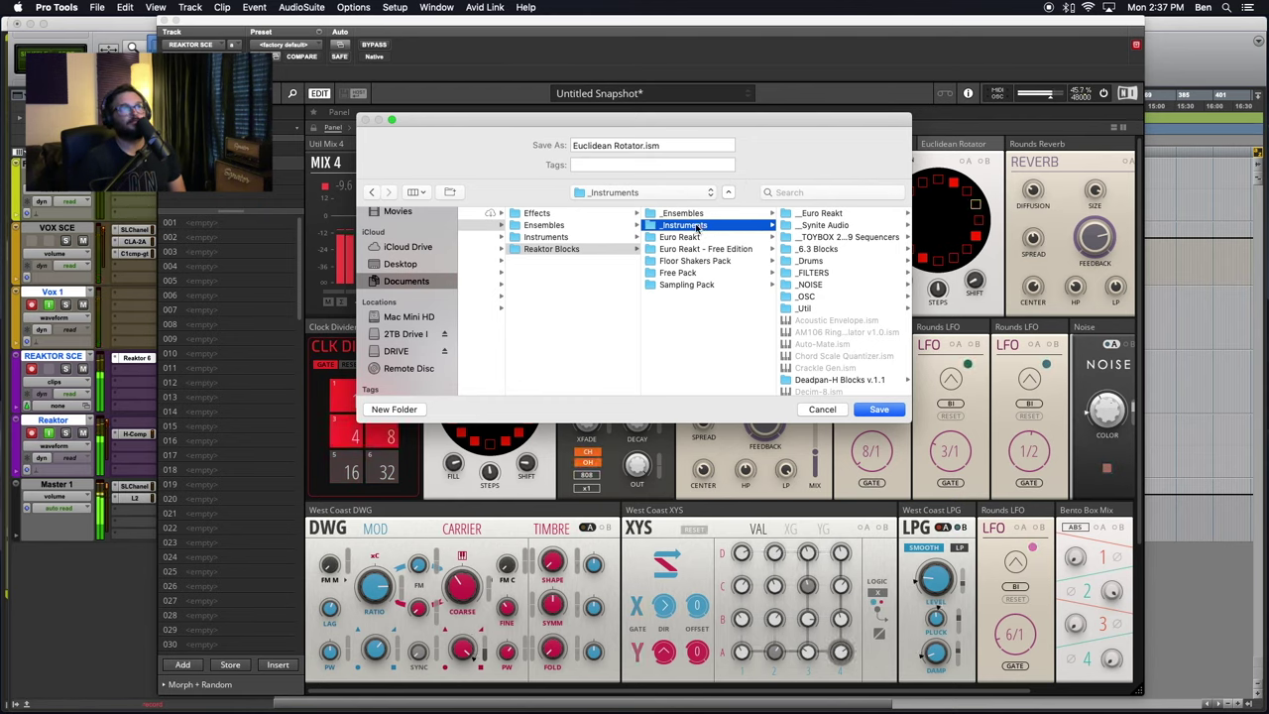
{"action": "left_click", "coordinate": [879, 410]}
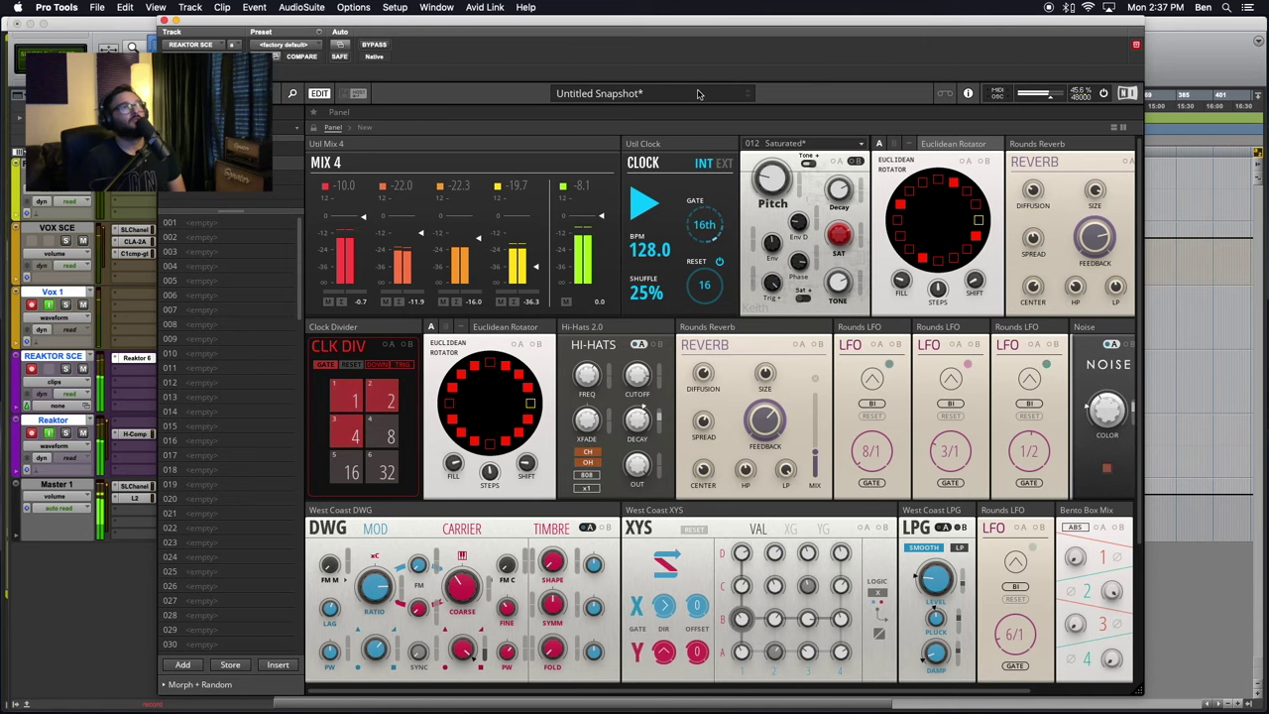
- Save the Noise block at the end of the second row as Noise.ism in the _Instruments folder
{"action": "scroll", "coordinate": [773, 355], "scroll_direction": "right", "scroll_amount": 4}
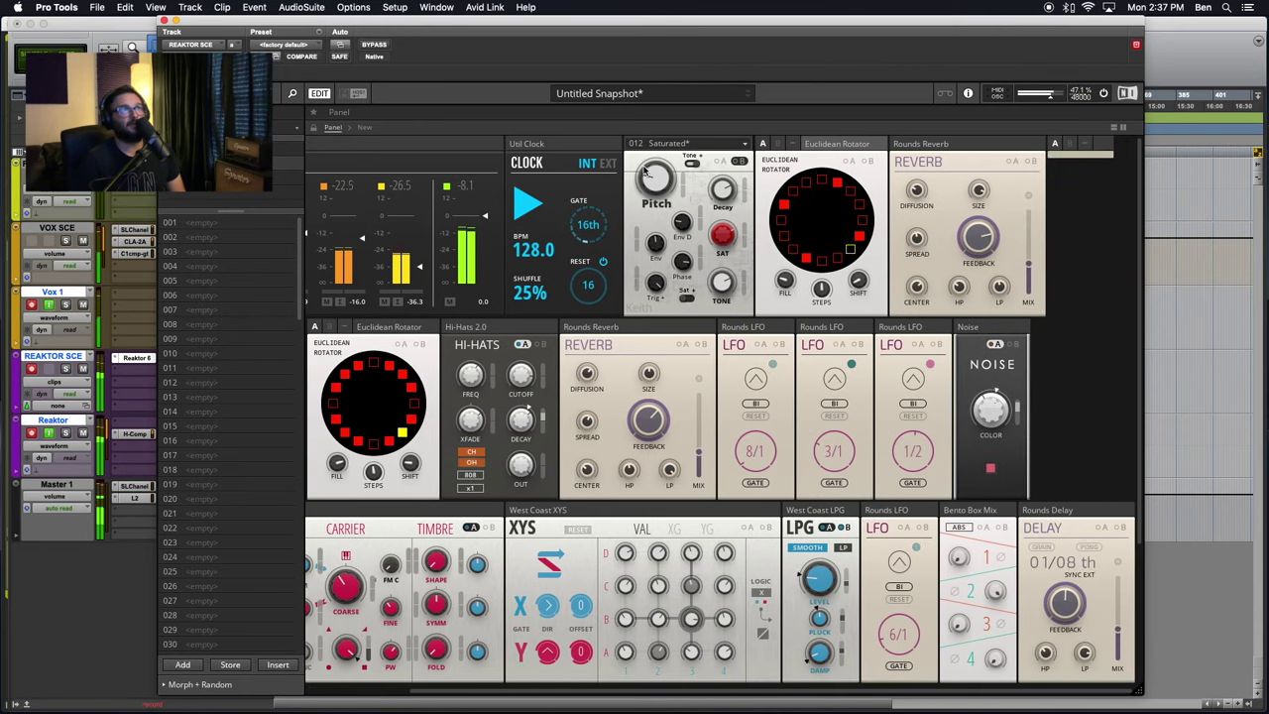
{"action": "scroll", "coordinate": [636, 276], "scroll_direction": "left", "scroll_amount": 4}
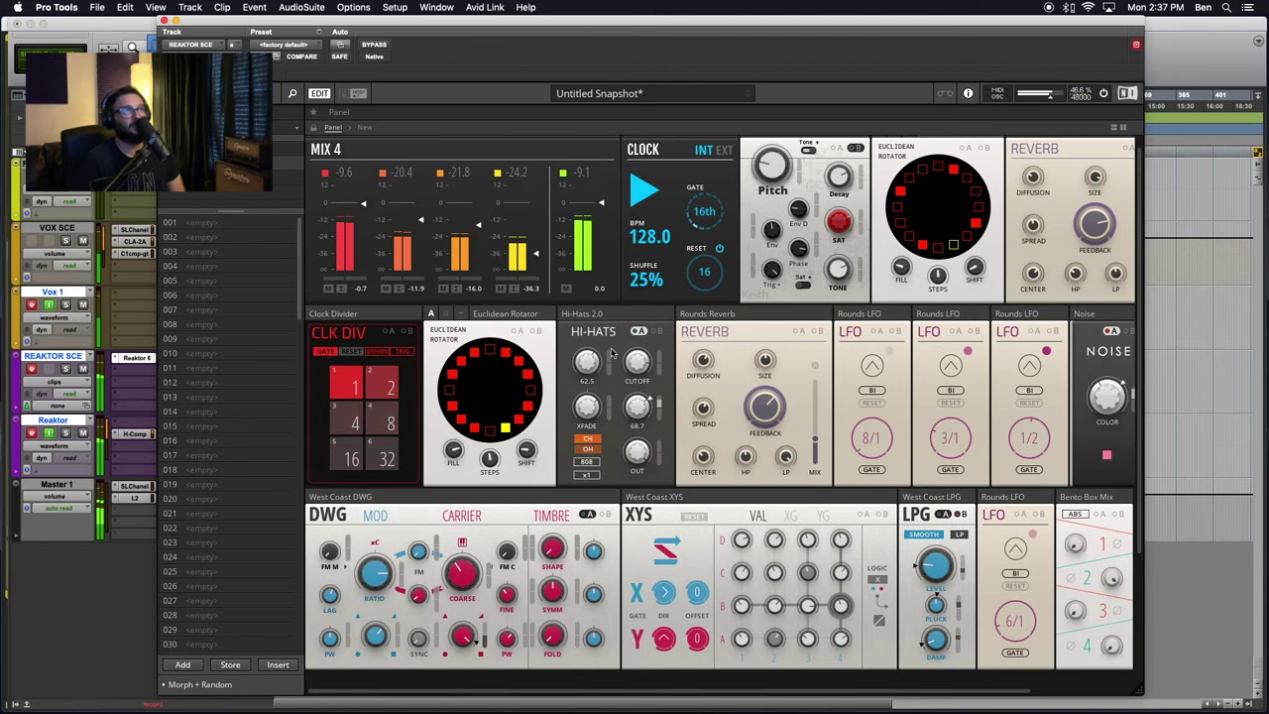
{"action": "scroll", "coordinate": [829, 401], "scroll_direction": "right", "scroll_amount": 4}
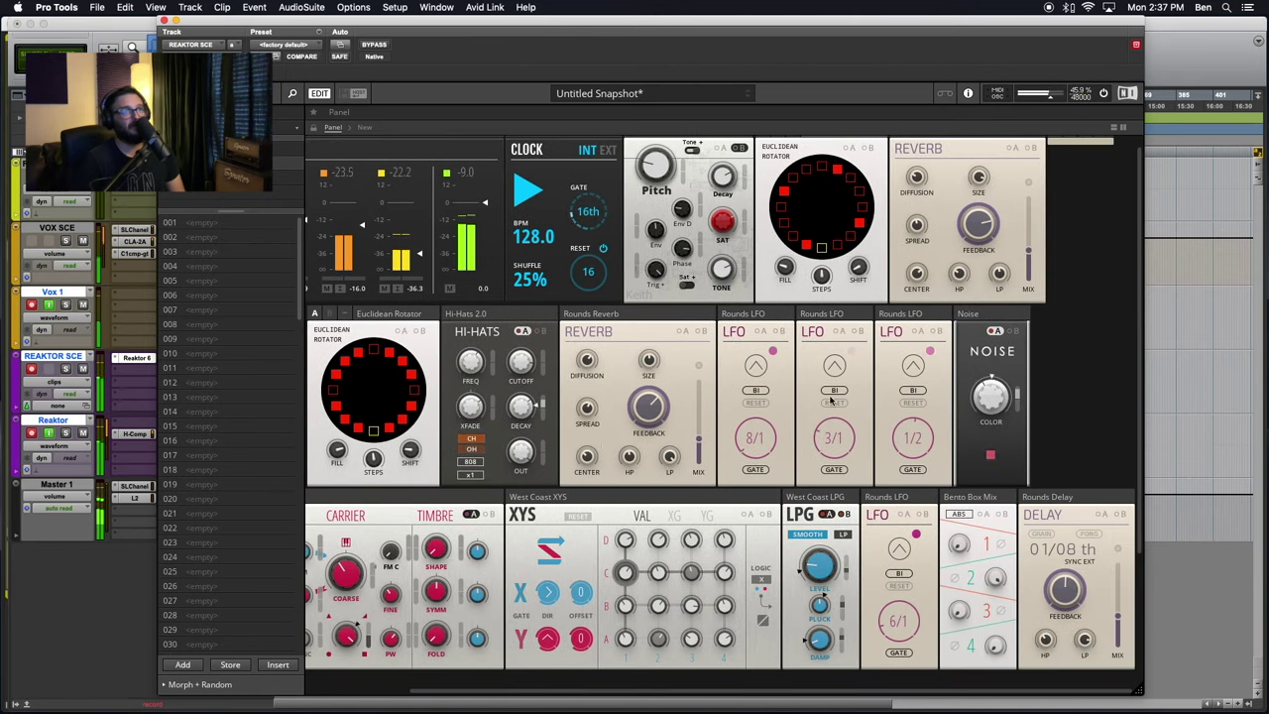
{"action": "right_click", "coordinate": [1006, 315]}
{"action": "left_click", "coordinate": [788, 390]}
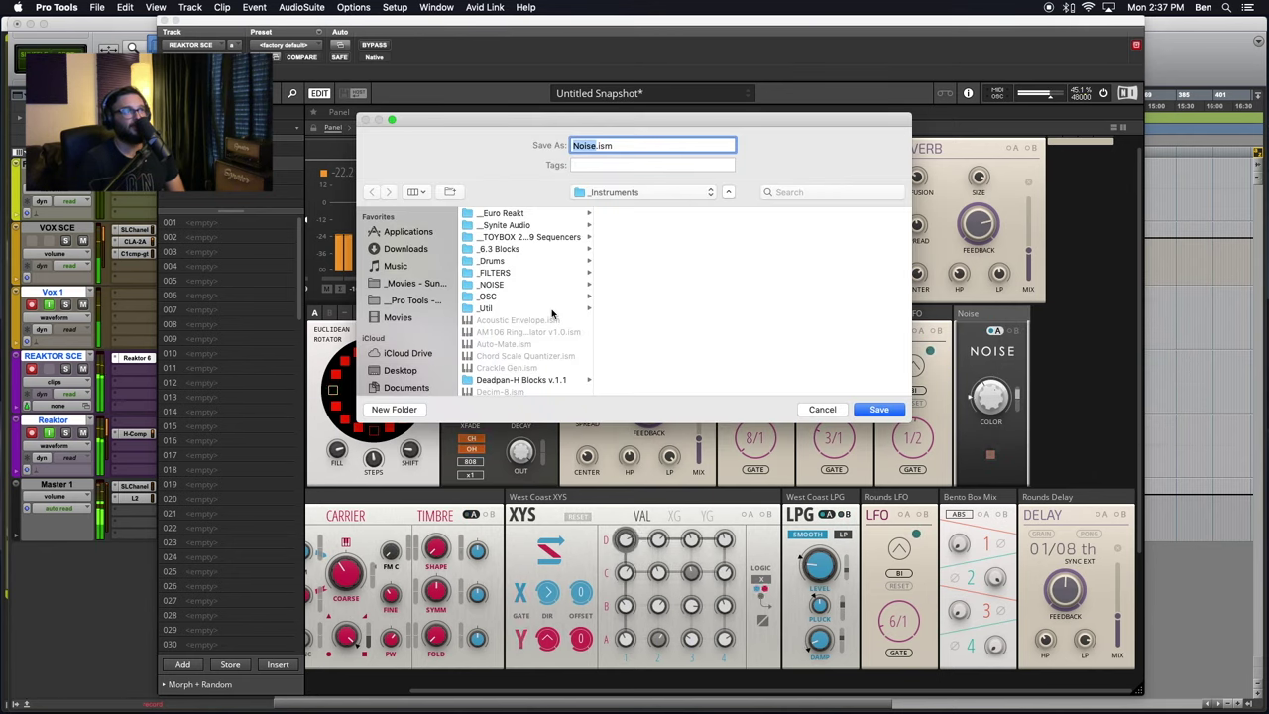
{"action": "scroll", "coordinate": [510, 356], "scroll_direction": "down", "scroll_amount": 10}
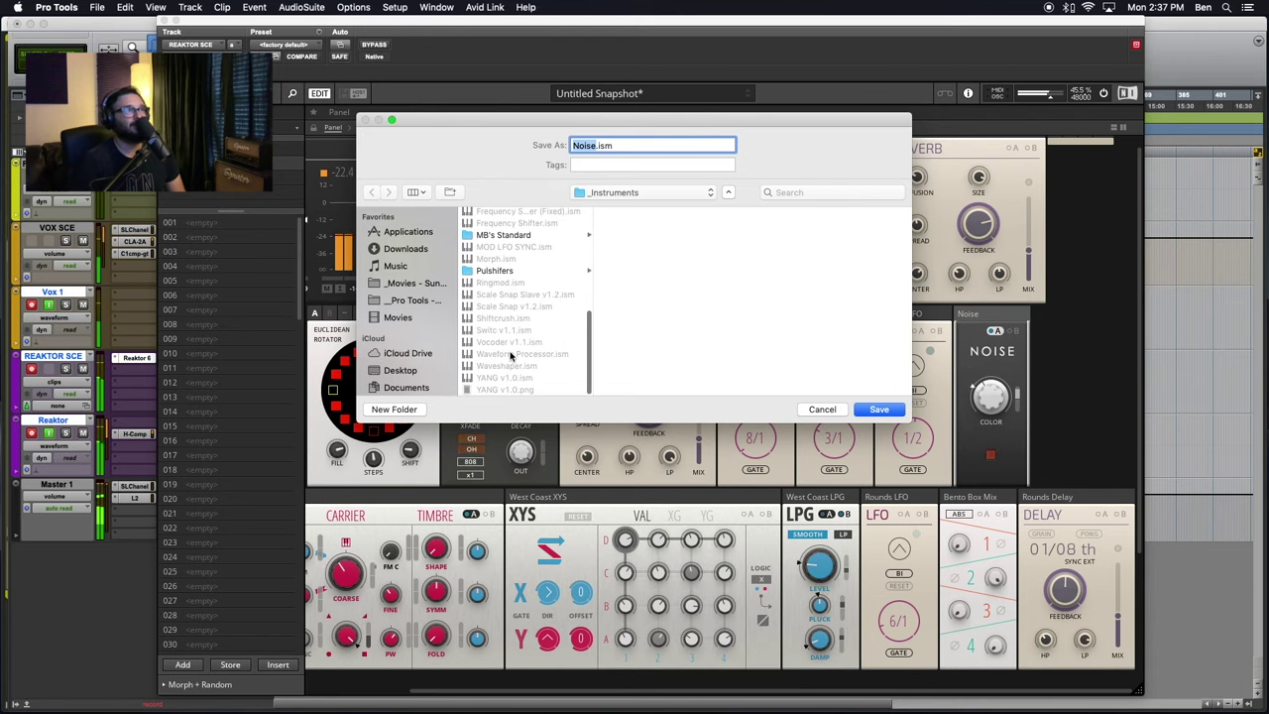
{"action": "left_click", "coordinate": [877, 409]}
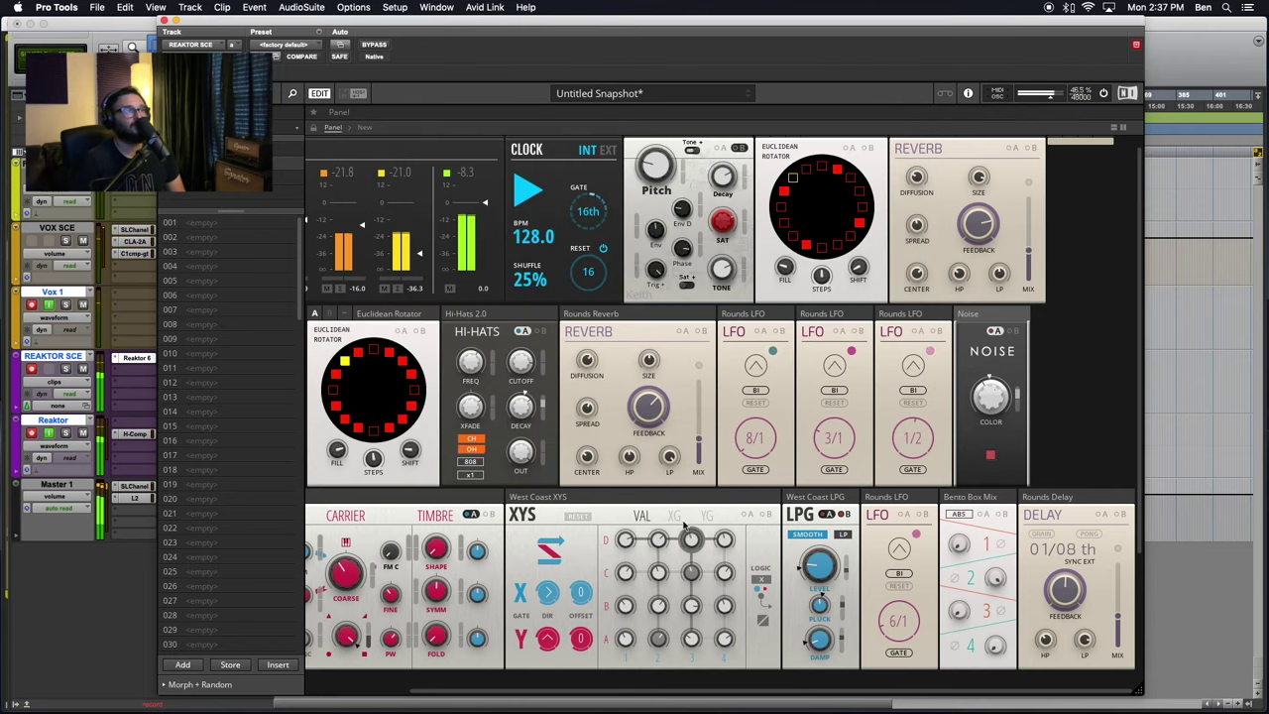
- Raise the Mix level of the Rounds Reverb block beside Hi-Hats and show its A modulation amounts
{"action": "scroll", "coordinate": [612, 546], "scroll_direction": "left", "scroll_amount": 3}
{"action": "scroll", "coordinate": [613, 545], "scroll_direction": "right", "scroll_amount": 3}
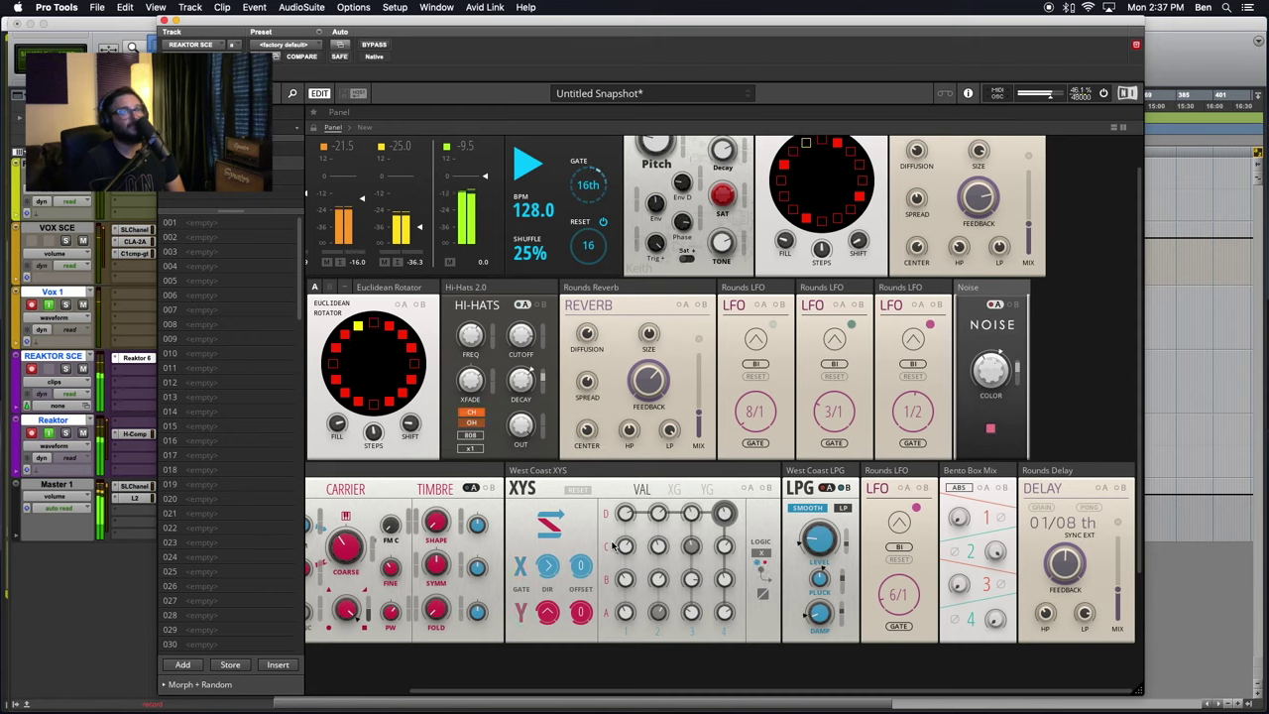
{"action": "scroll", "coordinate": [595, 494], "scroll_direction": "up", "scroll_amount": 1}
{"action": "scroll", "coordinate": [594, 493], "scroll_direction": "left", "scroll_amount": 3}
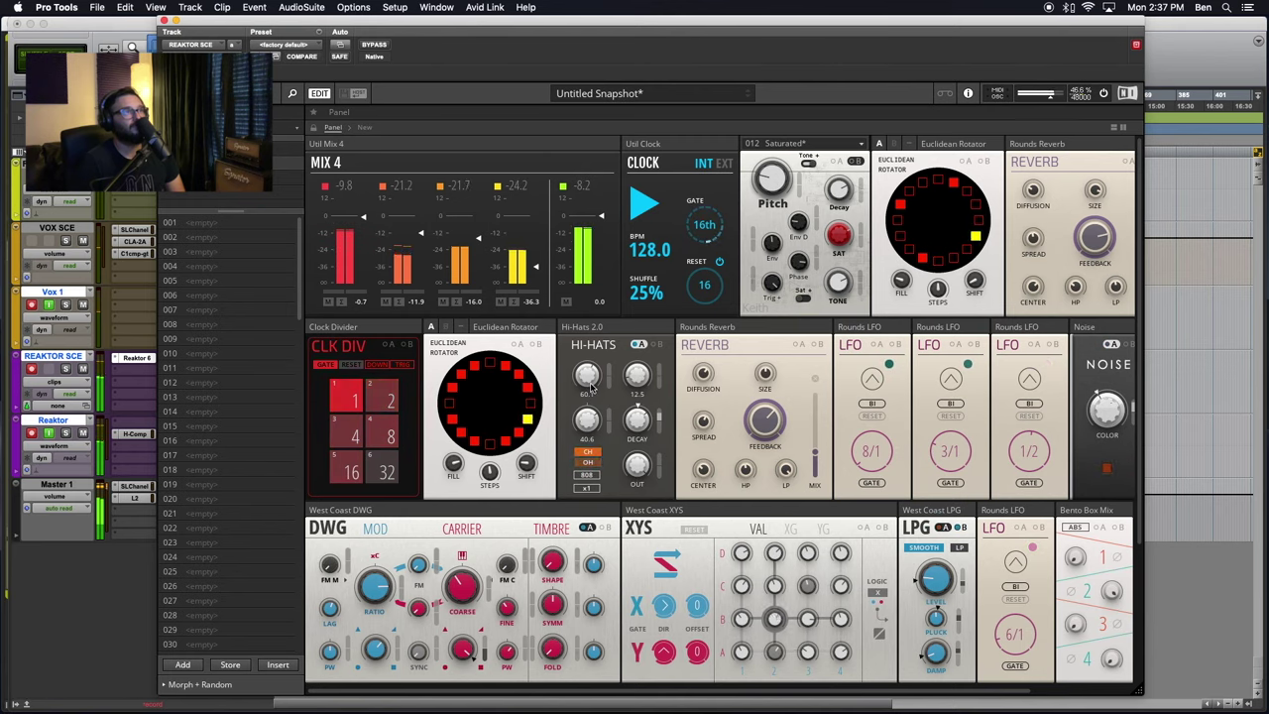
{"action": "left_click_drag", "start_coordinate": [579, 359], "coordinate": [581, 309]}
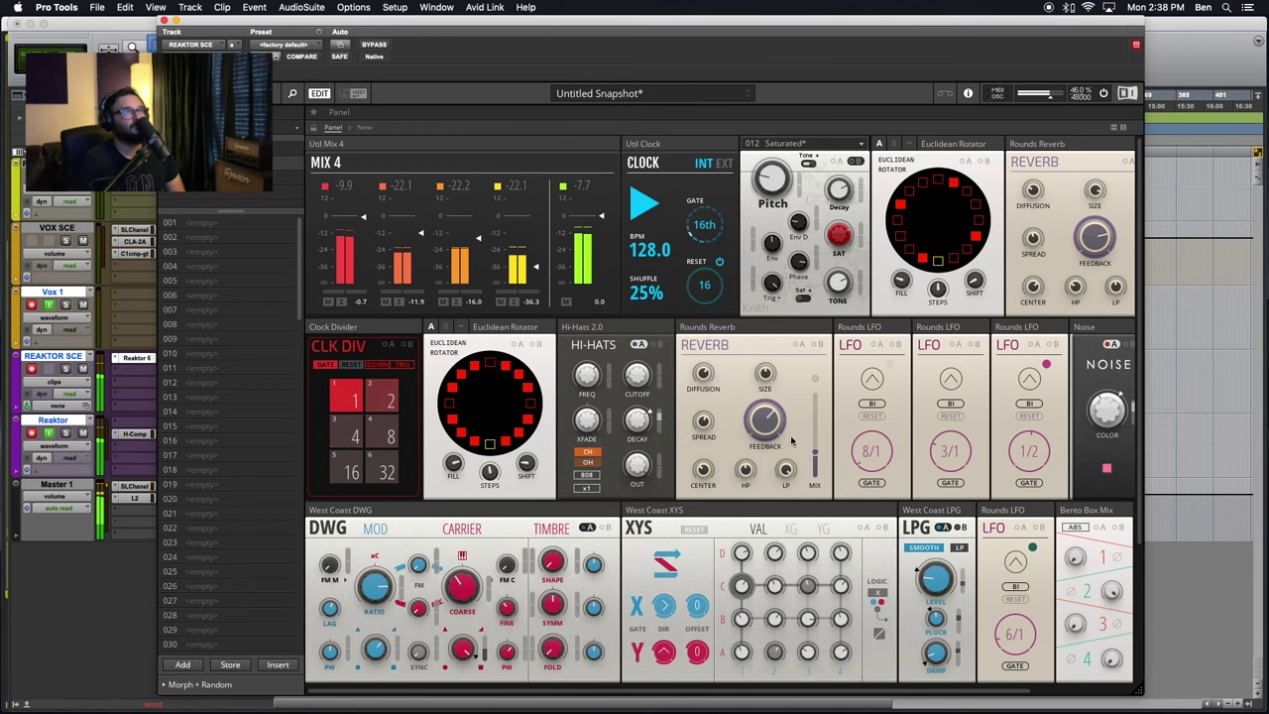
{"action": "left_click", "coordinate": [815, 453]}
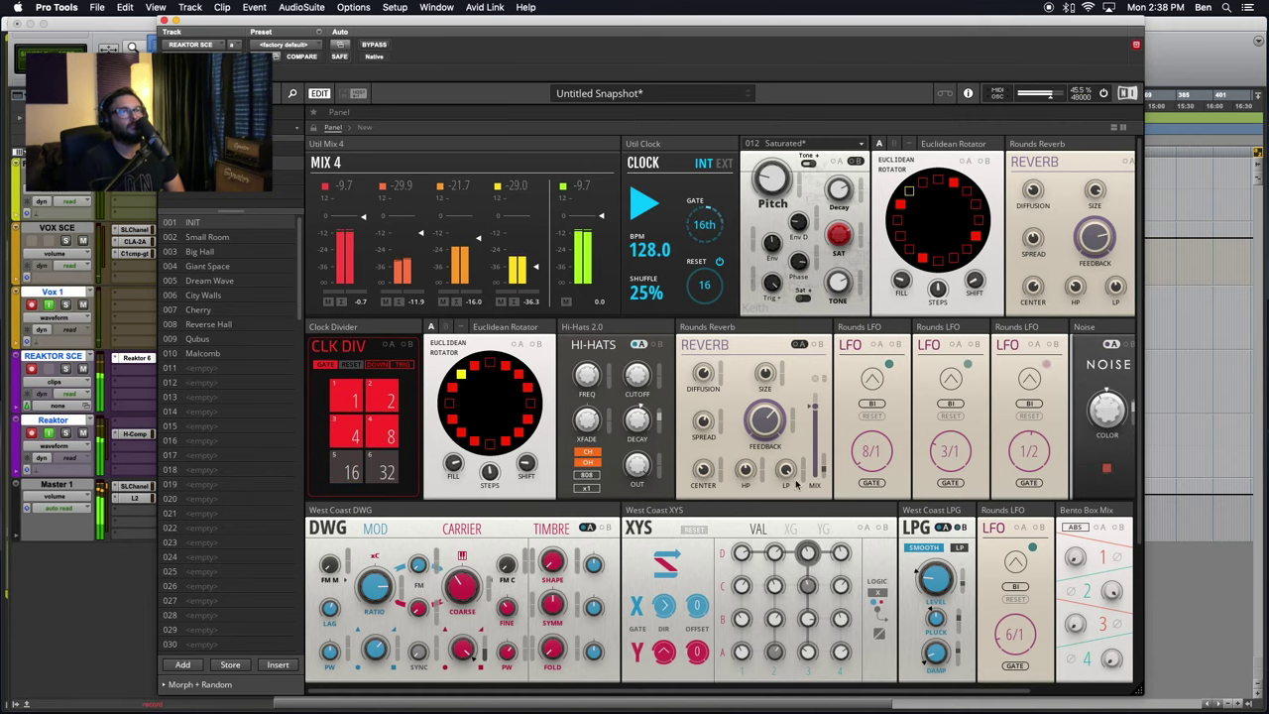
- Wire the output of the Rounds LFO that feeds Noise to Mod A of both Rounds Reverbs and the Rounds Delay
{"action": "scroll", "coordinate": [872, 456], "scroll_direction": "right", "scroll_amount": 3}
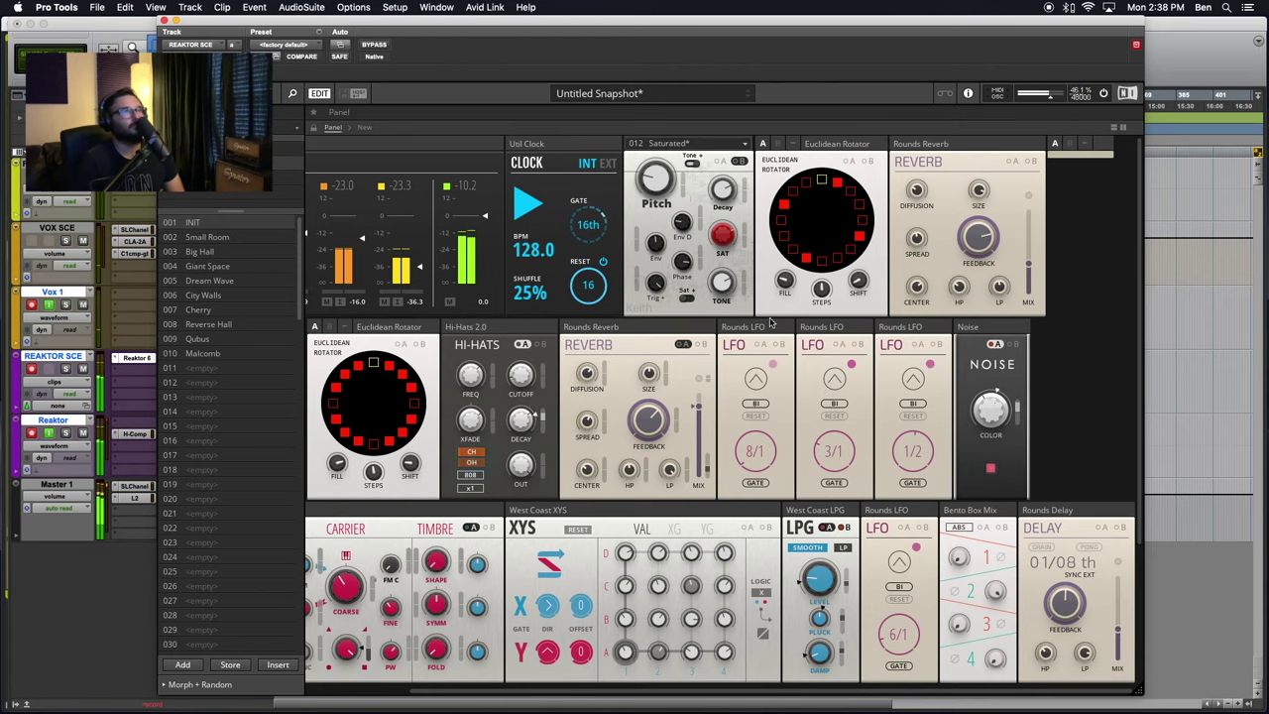
{"action": "left_click", "coordinate": [363, 129]}
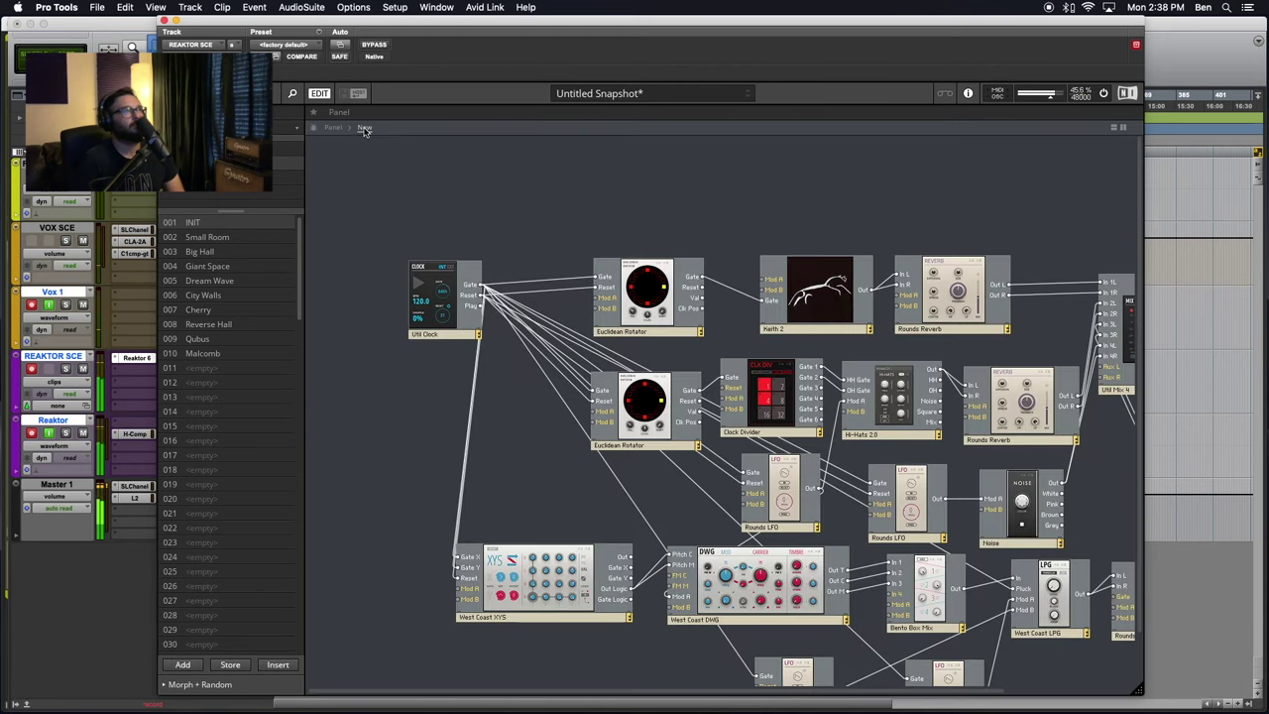
{"action": "left_click", "coordinate": [333, 126]}
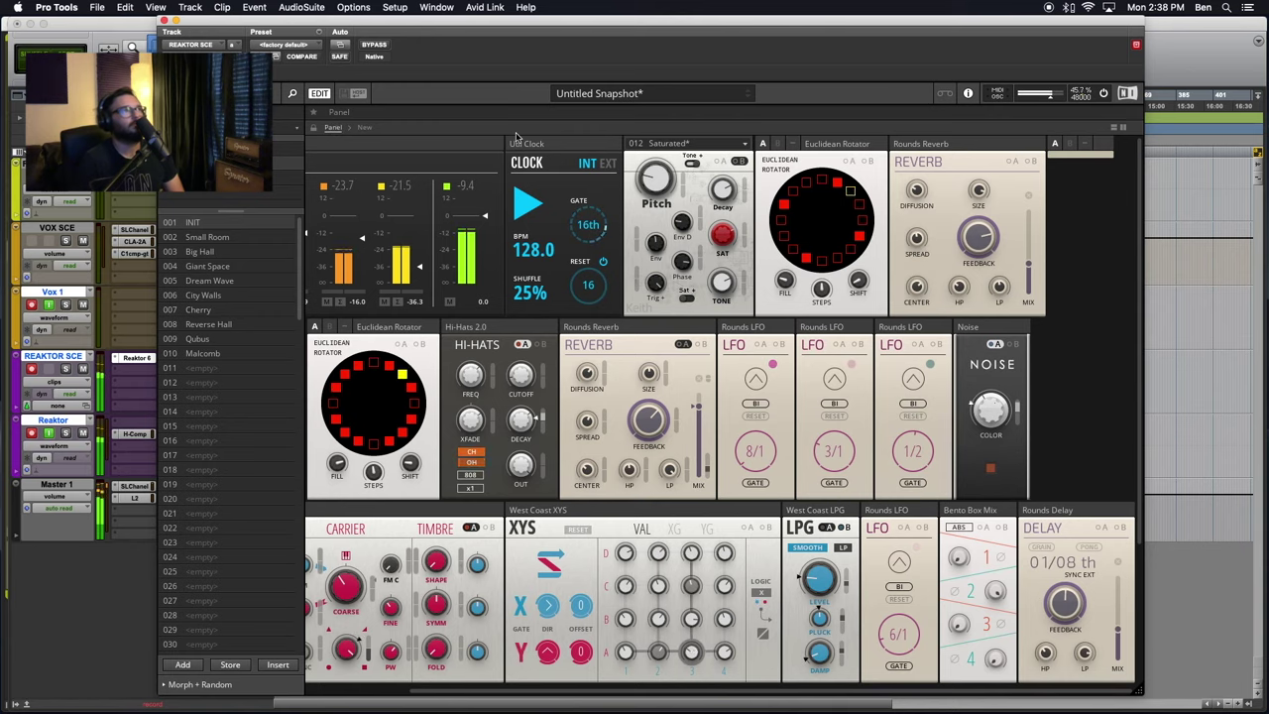
{"action": "left_click", "coordinate": [364, 129]}
{"action": "scroll", "coordinate": [711, 477], "scroll_direction": "right", "scroll_amount": 5}
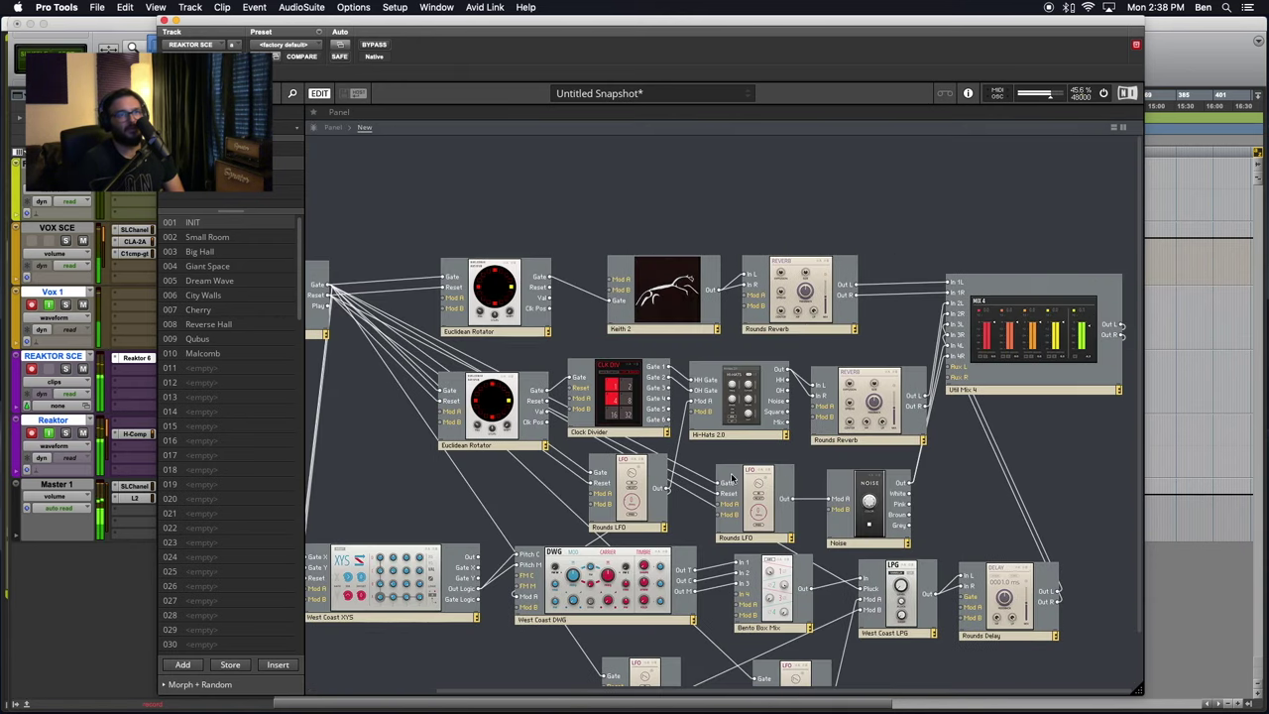
{"action": "left_click", "coordinate": [761, 510]}
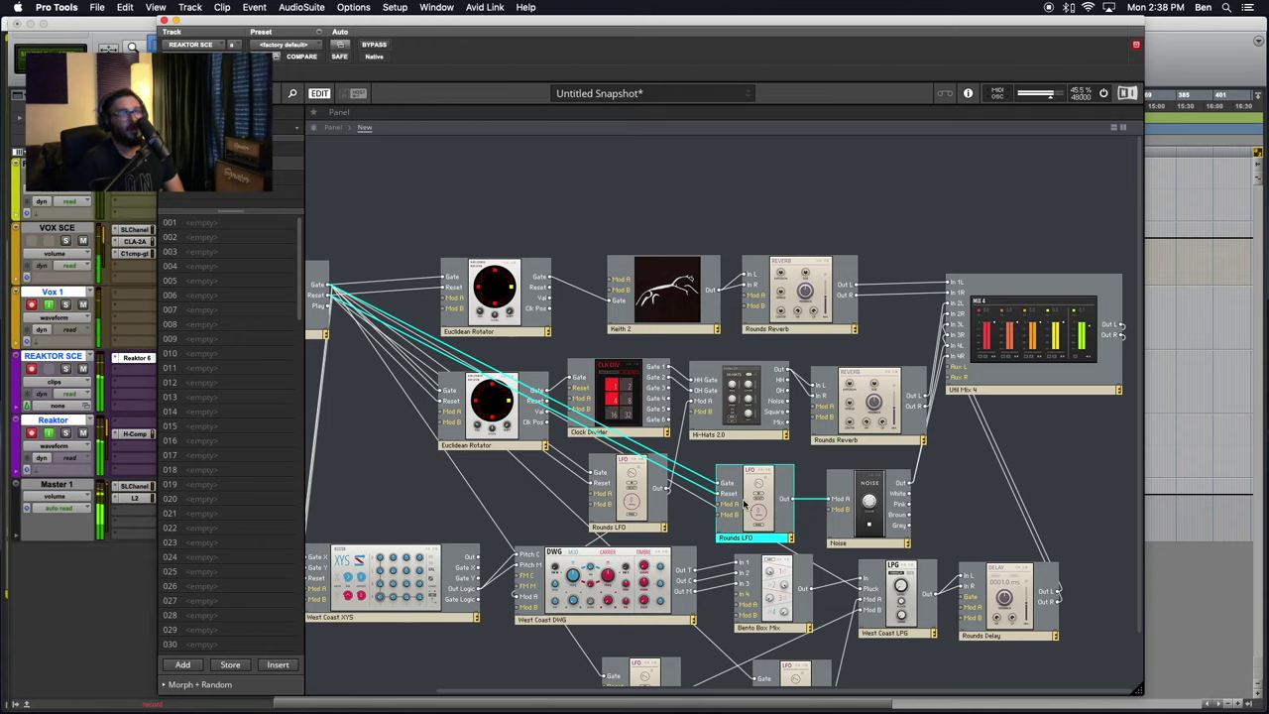
{"action": "left_click", "coordinate": [627, 495]}
{"action": "left_click", "coordinate": [760, 526]}
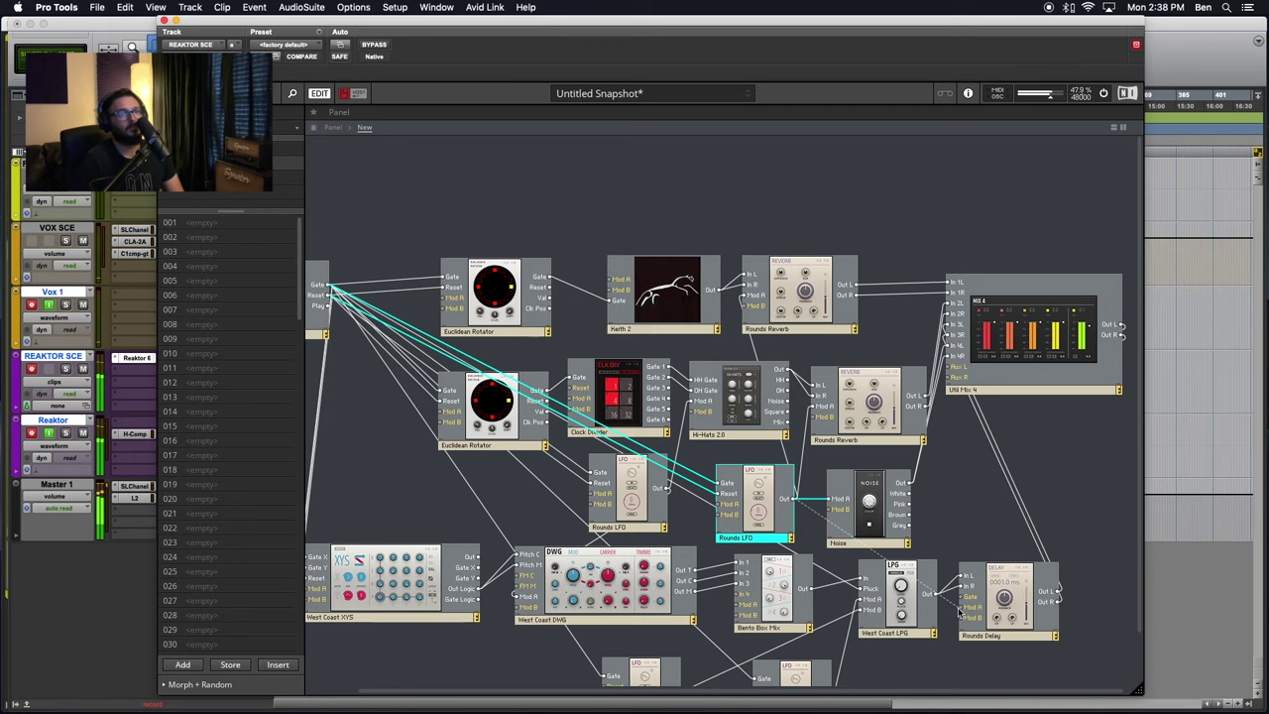
{"action": "scroll", "coordinate": [804, 572], "scroll_direction": "down", "scroll_amount": 3}
{"action": "scroll", "coordinate": [804, 572], "scroll_direction": "left", "scroll_amount": 3}
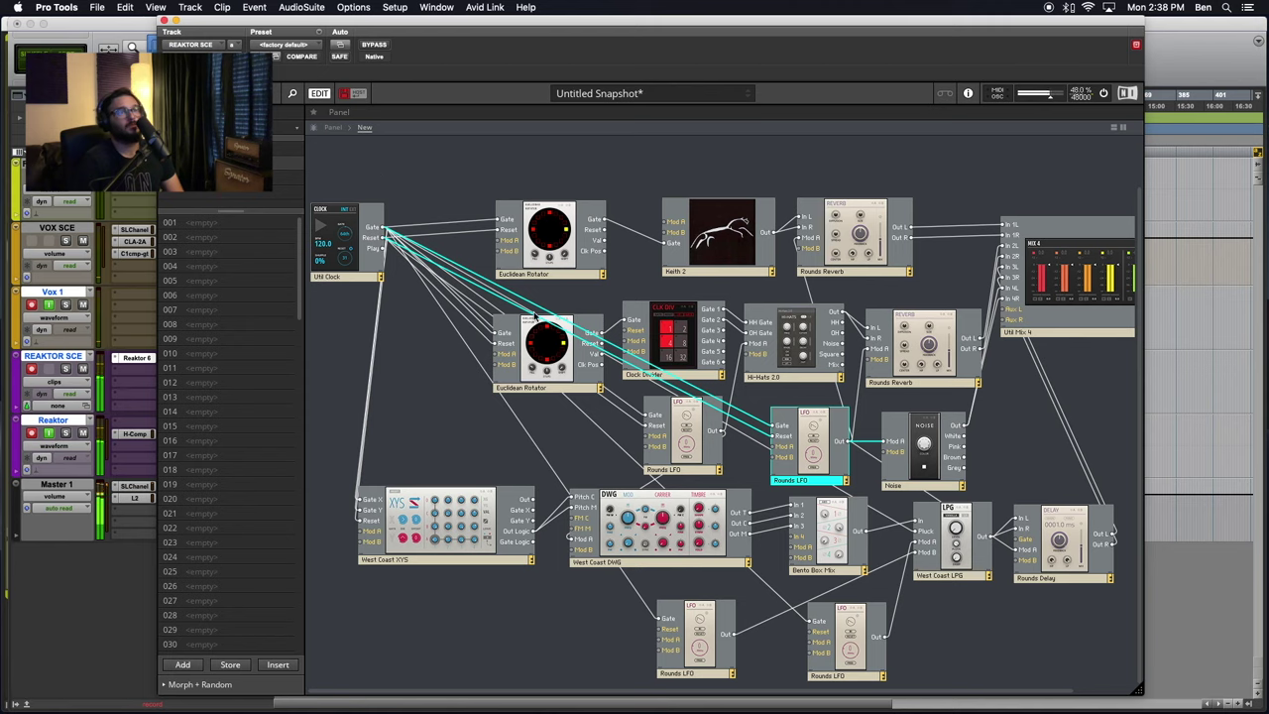
- Rename the Rounds LFO that drives the reverbs, Noise and delay to Rounds MOD LFO
{"action": "left_click", "coordinate": [822, 451]}
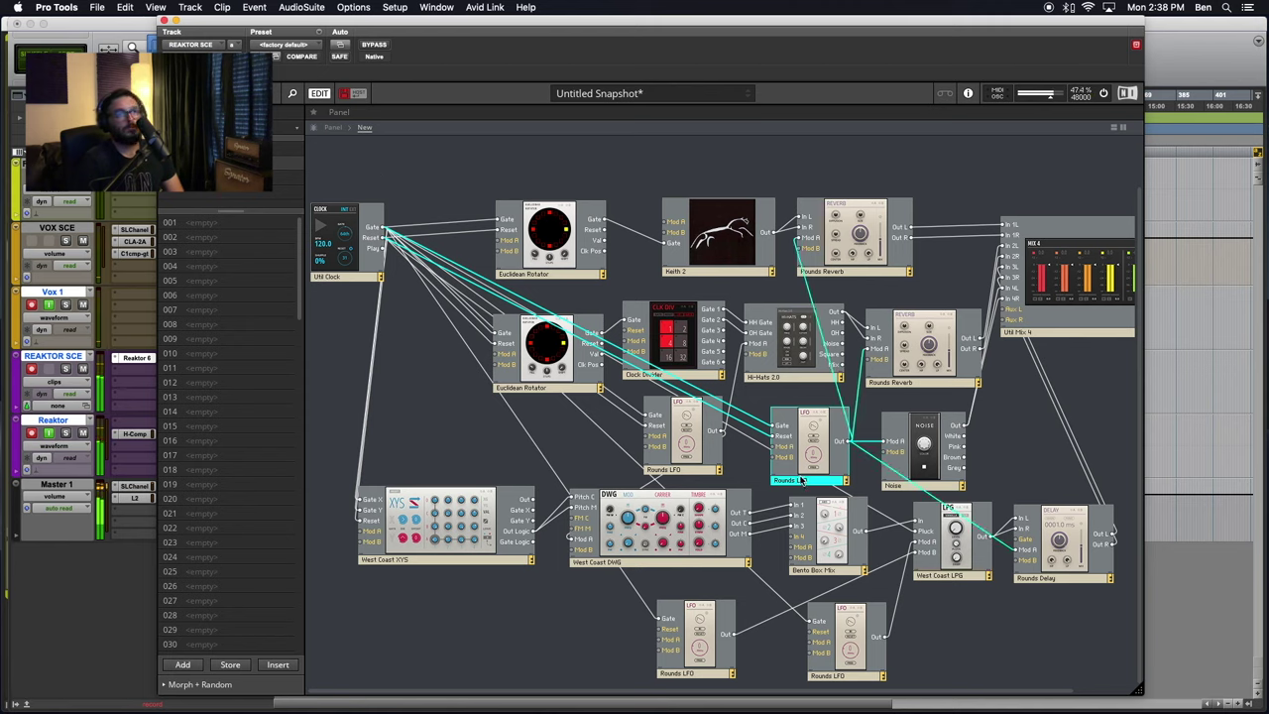
{"action": "double_click", "coordinate": [802, 479]}
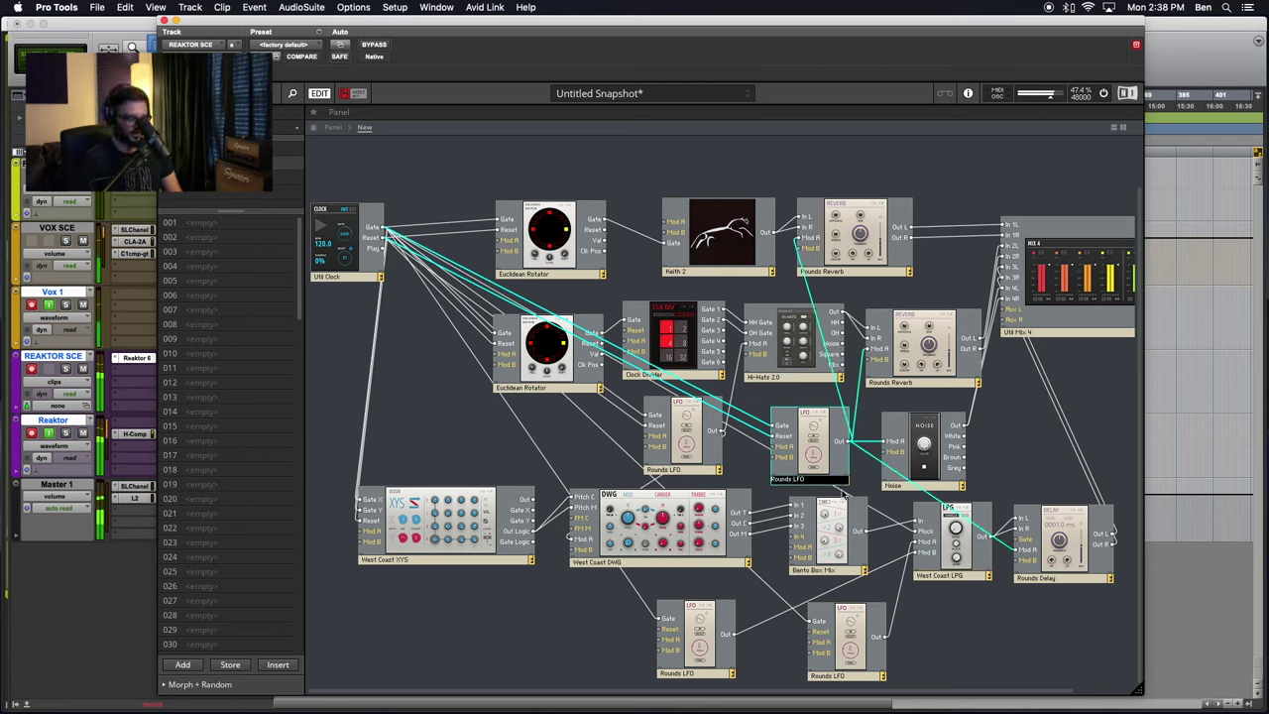
{"action": "type", "text": "MOD"}
{"action": "key", "text": "Return"}
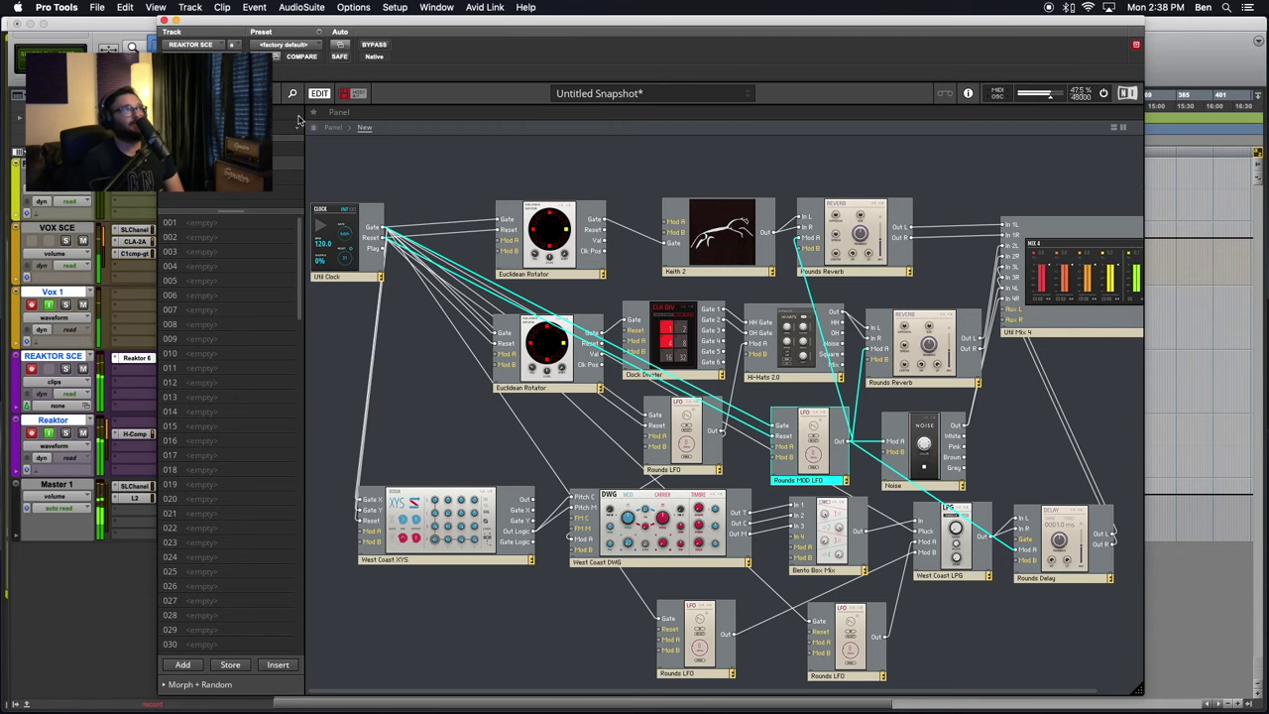
- Lower the Mix of the Rounds Reverb beside Hi-Hats to about 9.1 and adjust its A modulation amount
{"action": "left_click", "coordinate": [333, 131]}
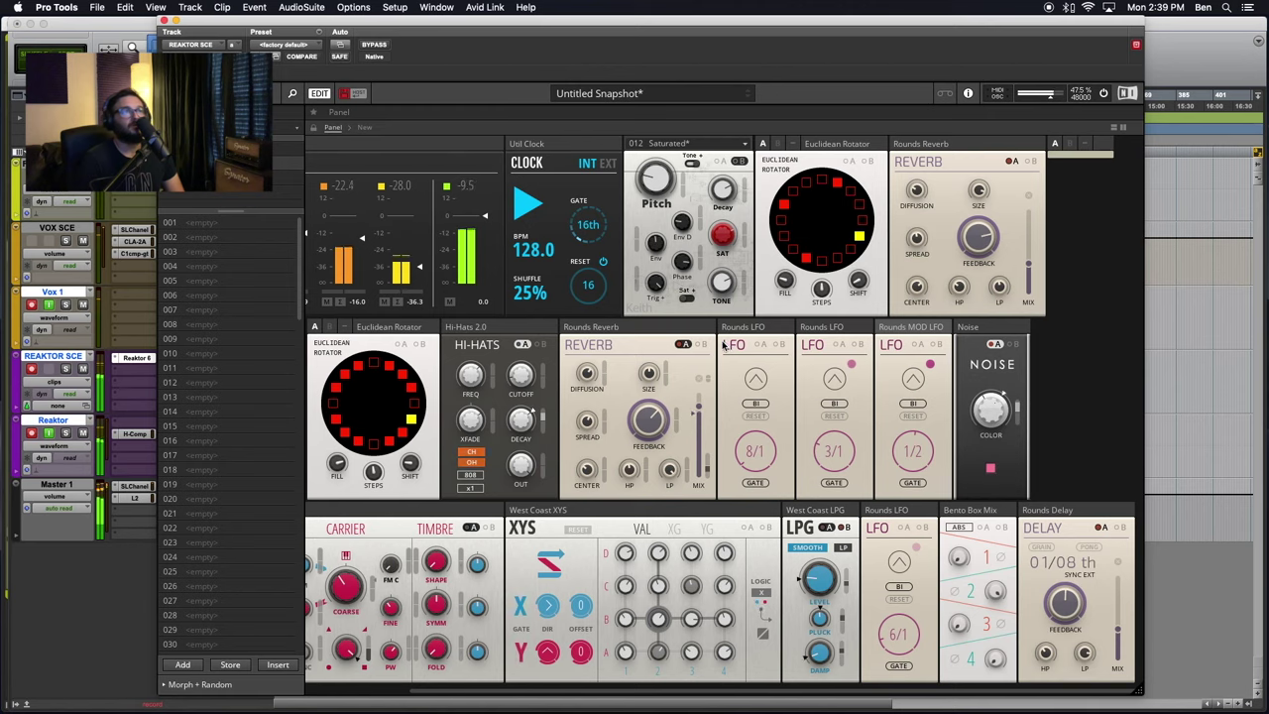
{"action": "left_click_drag", "start_coordinate": [699, 471], "coordinate": [698, 543]}
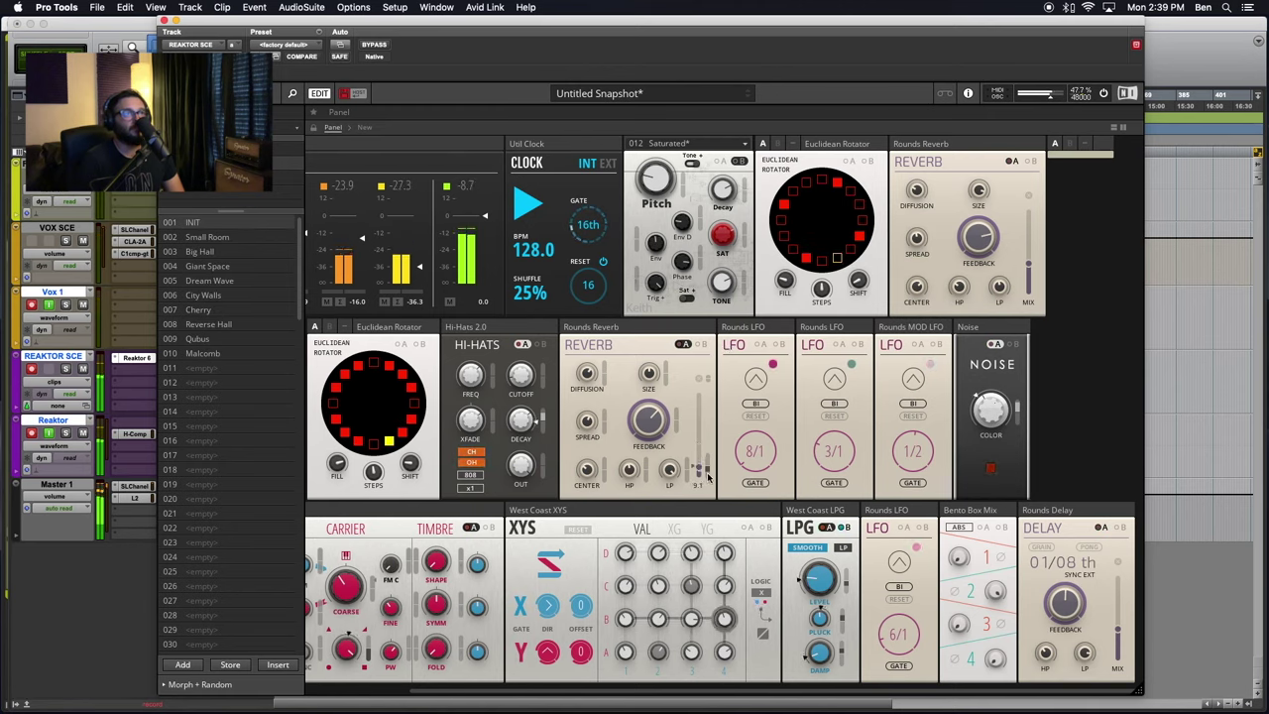
{"action": "left_click_drag", "start_coordinate": [708, 471], "coordinate": [709, 458]}
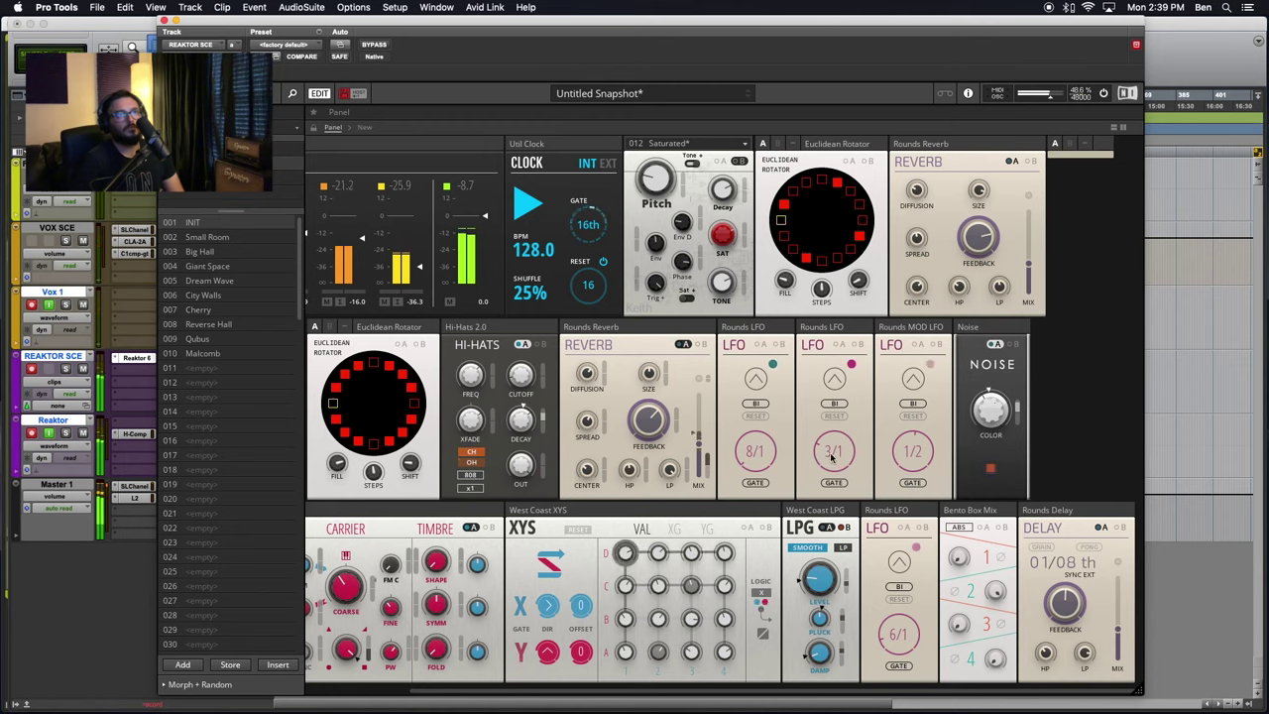
- Set the rate of the middle second-row Rounds LFO to 1/2 and of the Rounds MOD LFO to 1/4
{"action": "left_click_drag", "start_coordinate": [831, 456], "coordinate": [819, 415]}
{"action": "left_click_drag", "start_coordinate": [902, 443], "coordinate": [902, 414]}
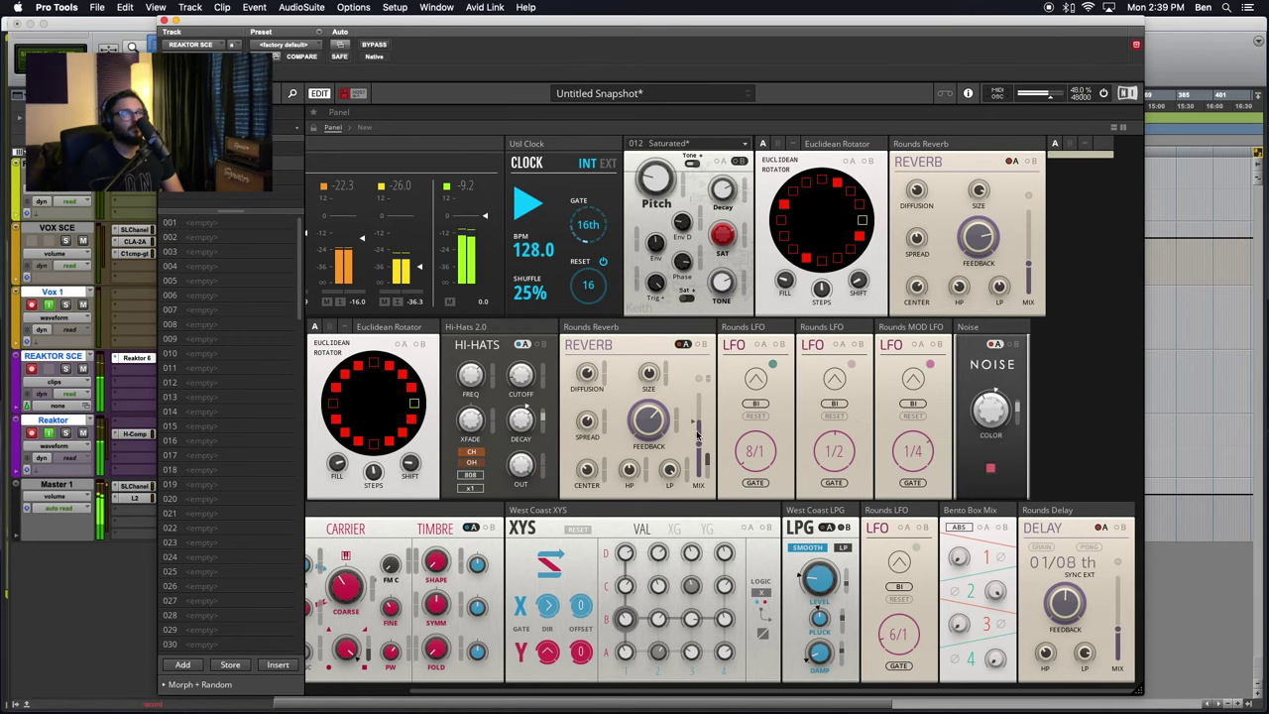
- Adjust the Hi-Hats reverb's Mix and Spread, and apply A modulation to the Mix of the first-row reverb and the Rounds Delay
{"action": "left_click_drag", "start_coordinate": [698, 446], "coordinate": [699, 451]}
{"action": "left_click", "coordinate": [649, 381]}
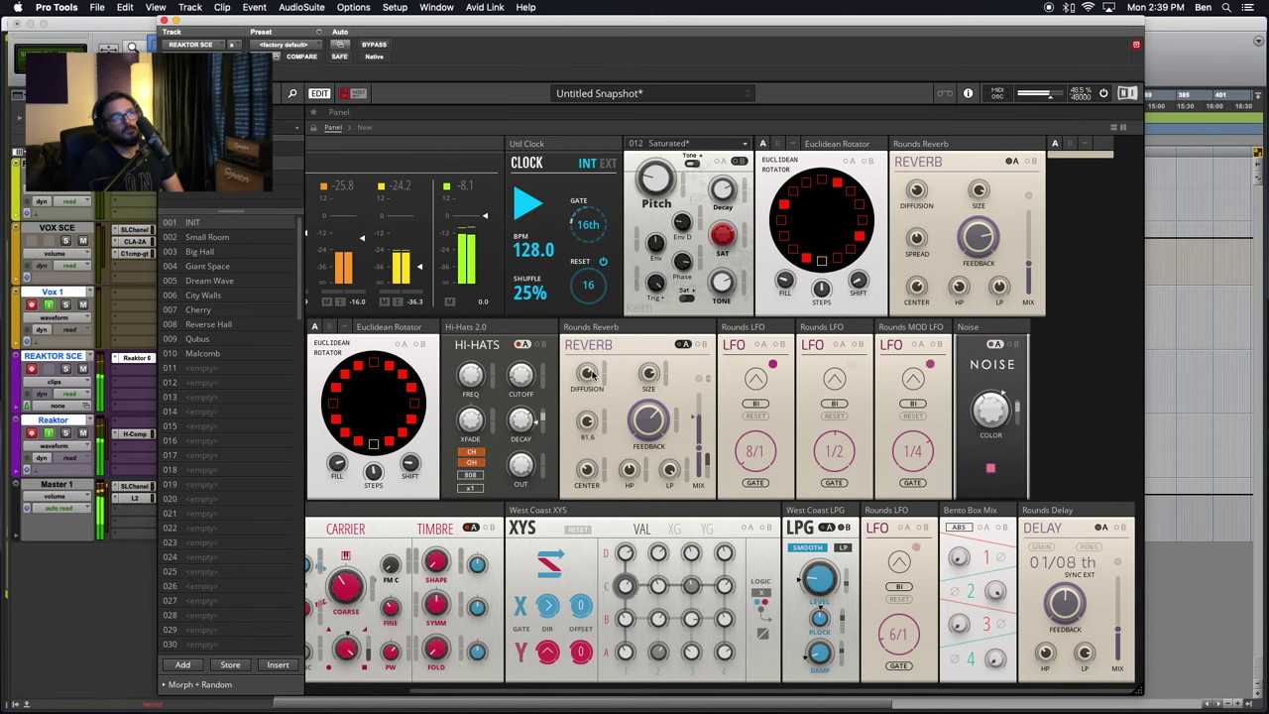
{"action": "left_click_drag", "start_coordinate": [586, 420], "coordinate": [598, 493]}
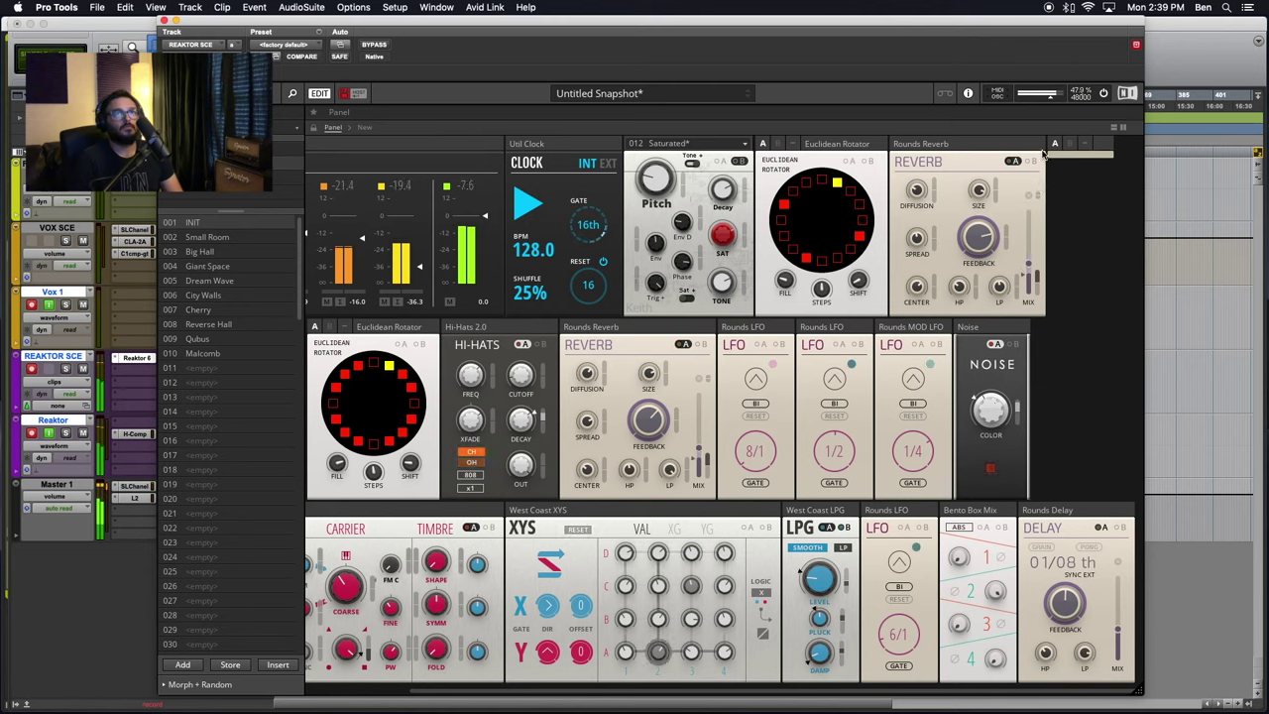
{"action": "left_click", "coordinate": [1118, 635]}
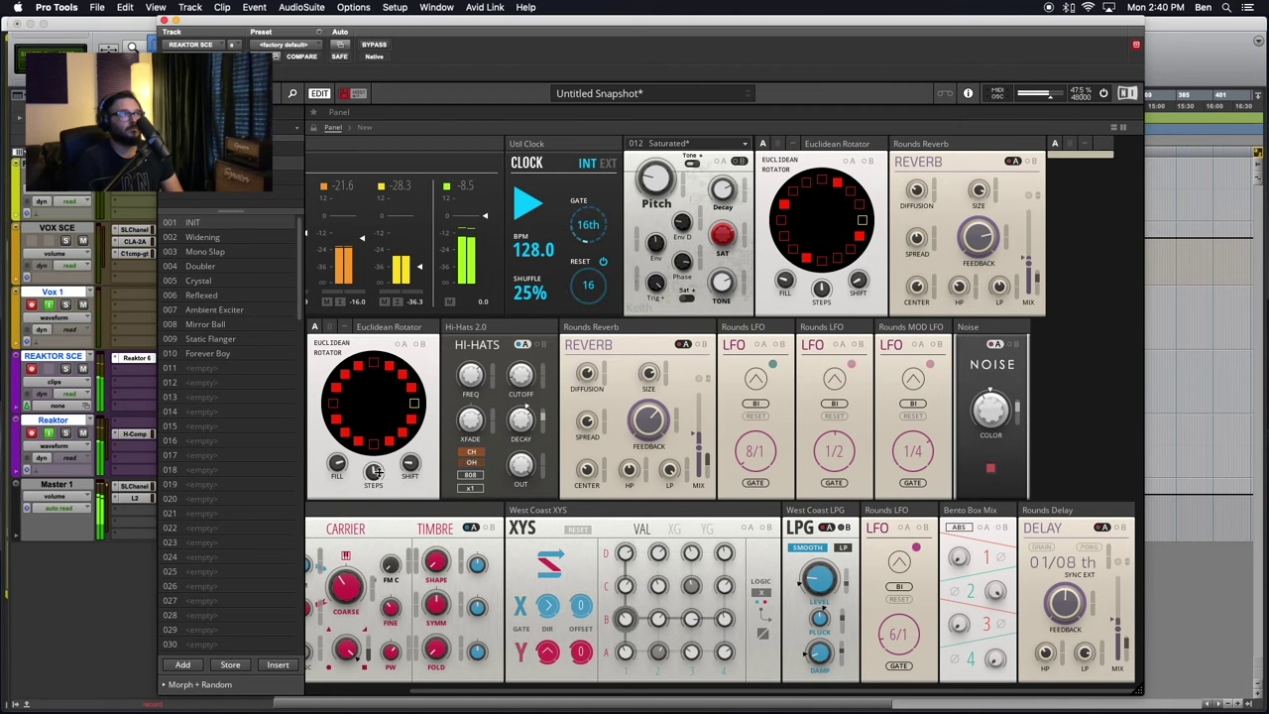
- Adjust the Fill of the Euclidean Rotator beside the Clock Divider to about 10
{"action": "scroll", "coordinate": [799, 366], "scroll_direction": "left", "scroll_amount": 3}
{"action": "scroll", "coordinate": [799, 365], "scroll_direction": "right", "scroll_amount": 3}
{"action": "scroll", "coordinate": [694, 416], "scroll_direction": "left", "scroll_amount": 3}
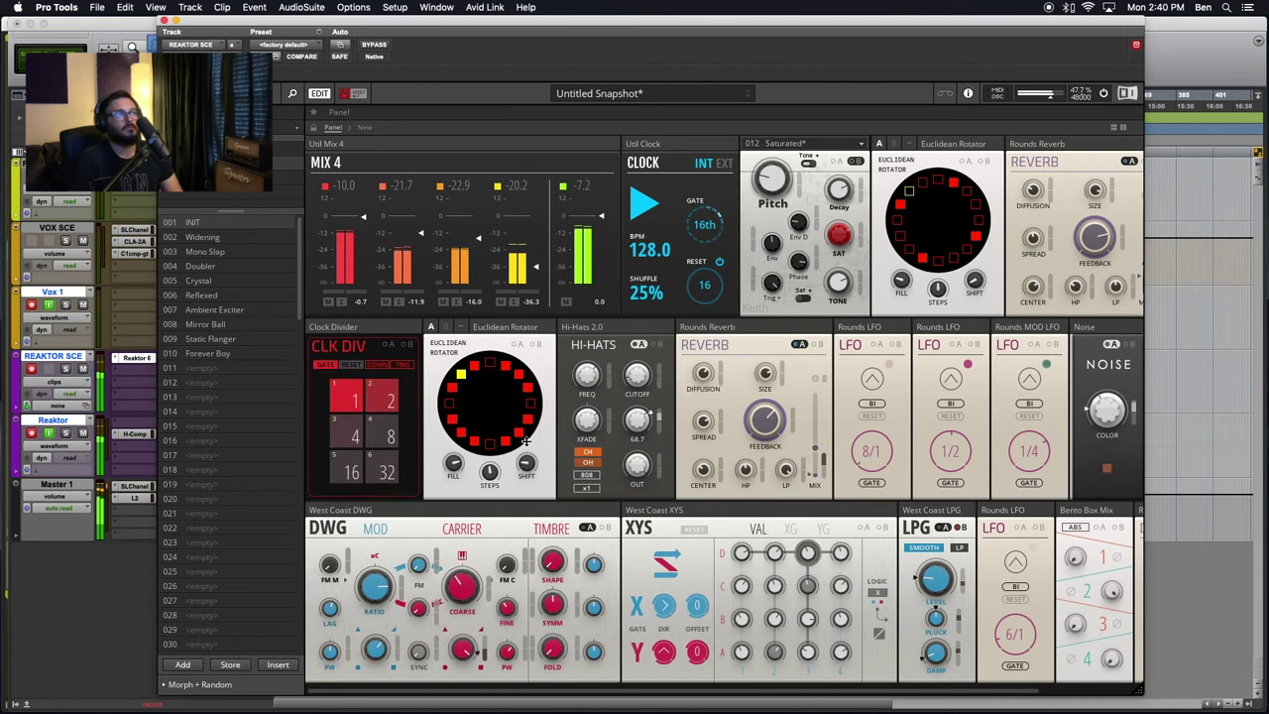
{"action": "left_click", "coordinate": [452, 461]}
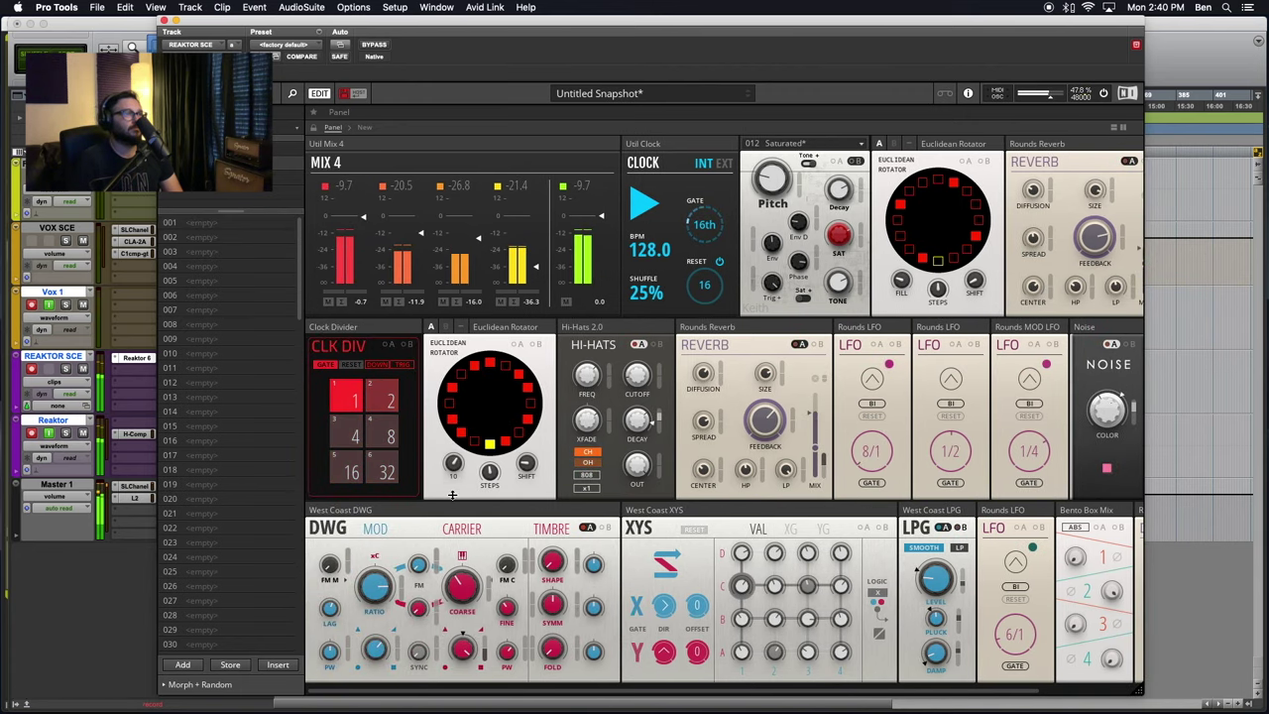
{"action": "left_click_drag", "start_coordinate": [452, 461], "coordinate": [448, 468]}
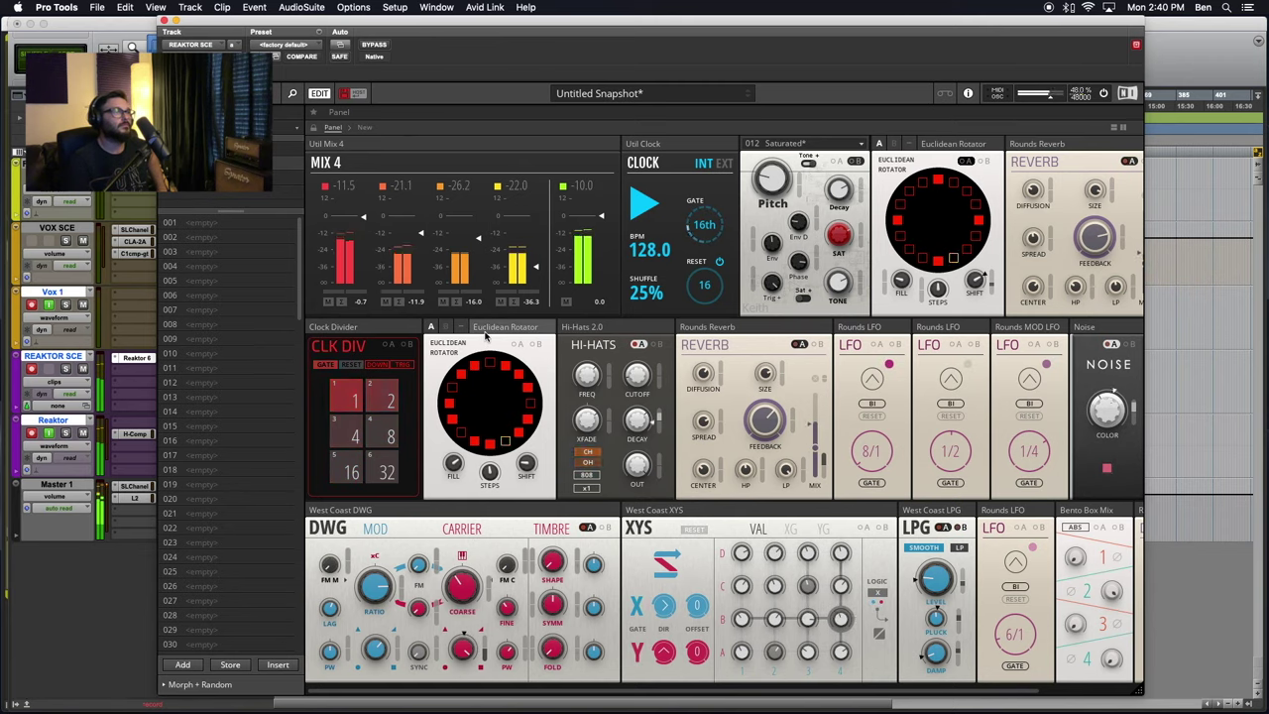
- Wire the Rounds MOD LFO's output to Mod A of the second-row Euclidean Rotator and let it modulate that rotator's Shift
{"action": "left_click", "coordinate": [364, 129]}
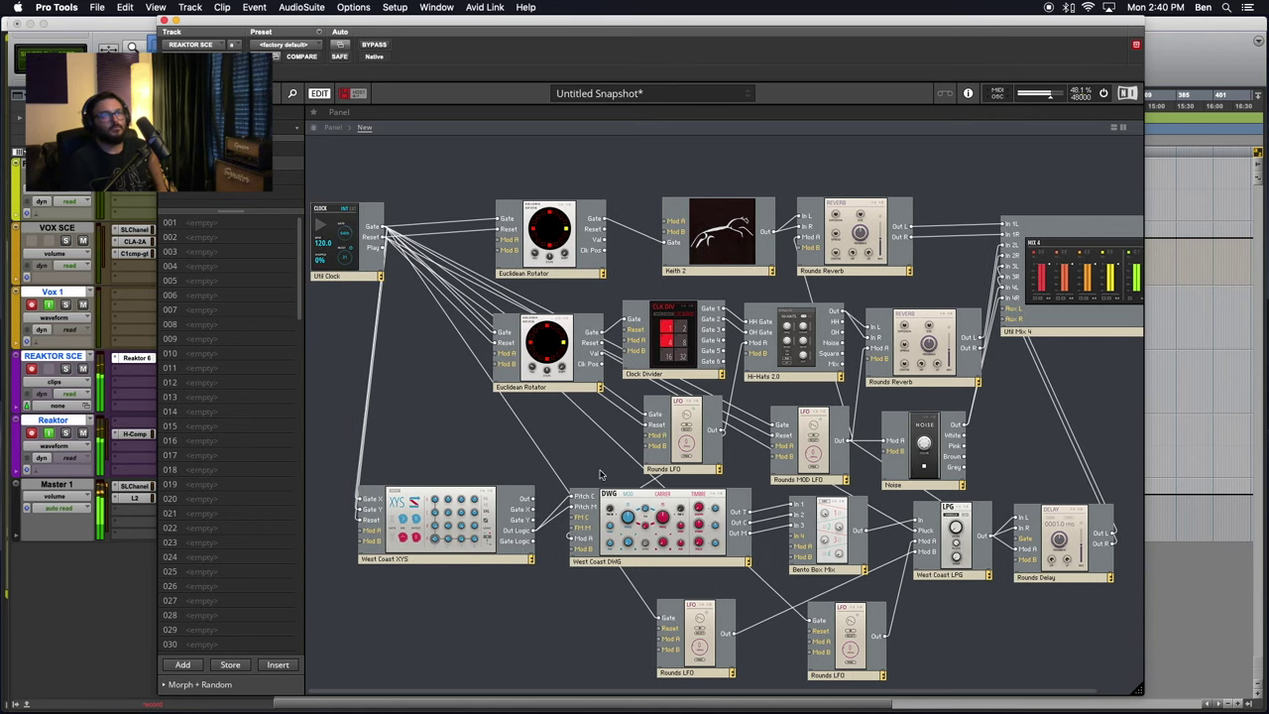
{"action": "left_click", "coordinate": [815, 466]}
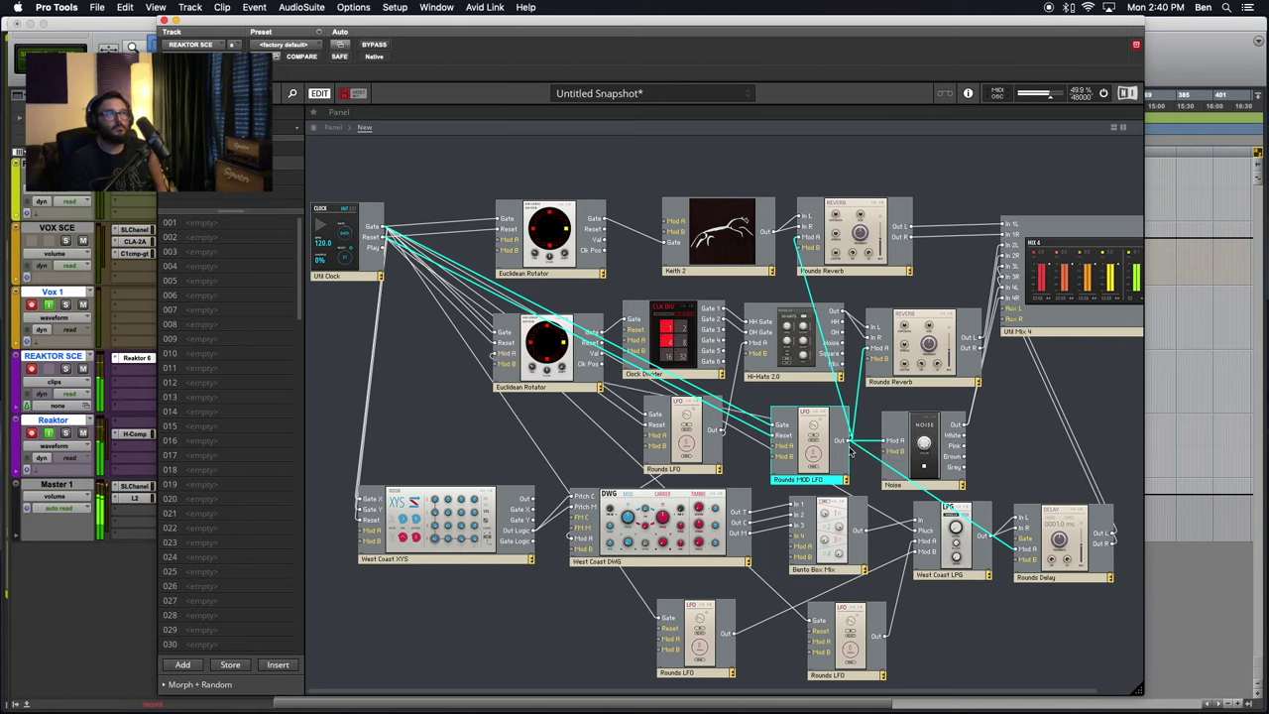
{"action": "left_click_drag", "start_coordinate": [848, 446], "coordinate": [501, 245]}
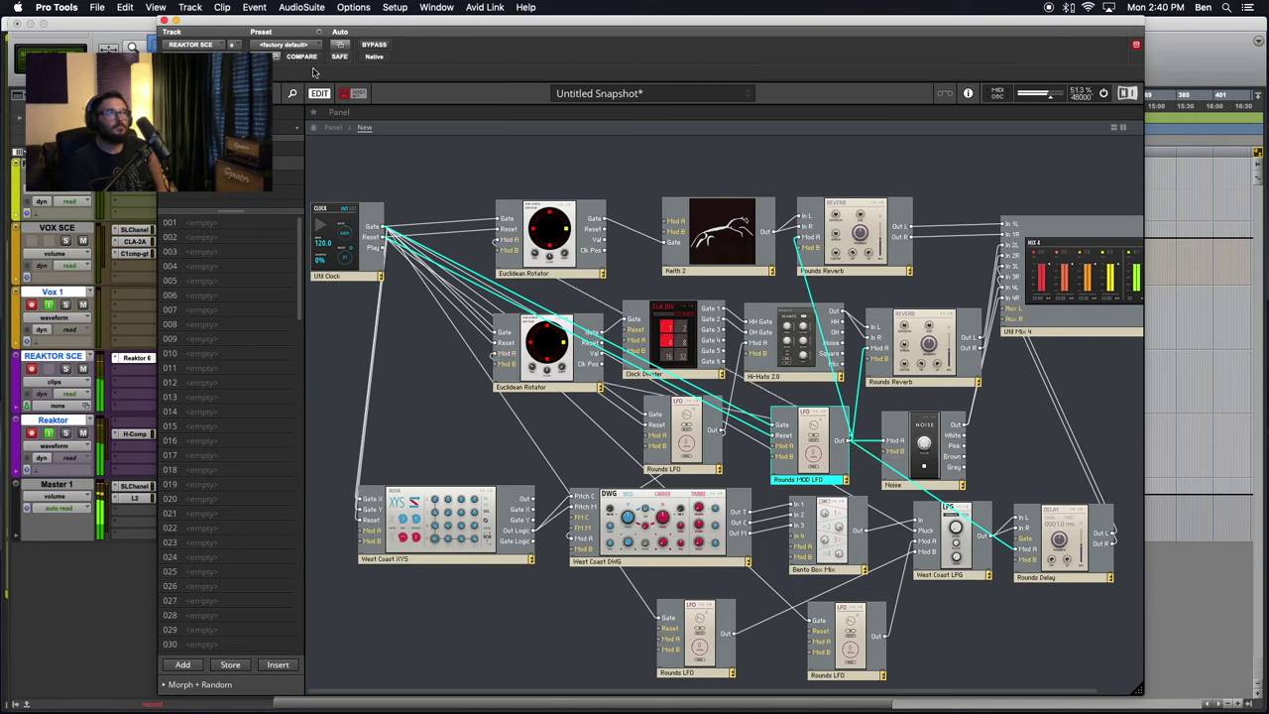
{"action": "left_click", "coordinate": [337, 120]}
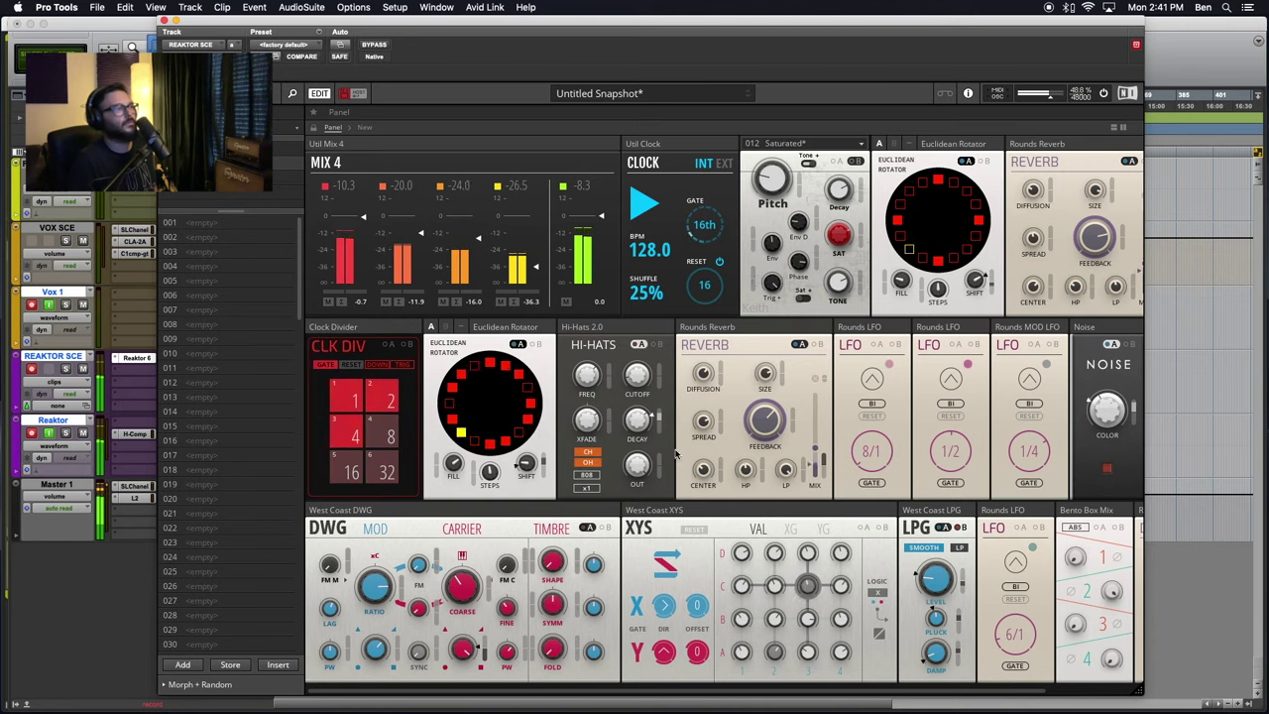
- Hide the snapshot side pane to fit all blocks in view and reposition the plug-in window slightly
{"action": "left_click", "coordinate": [352, 92]}
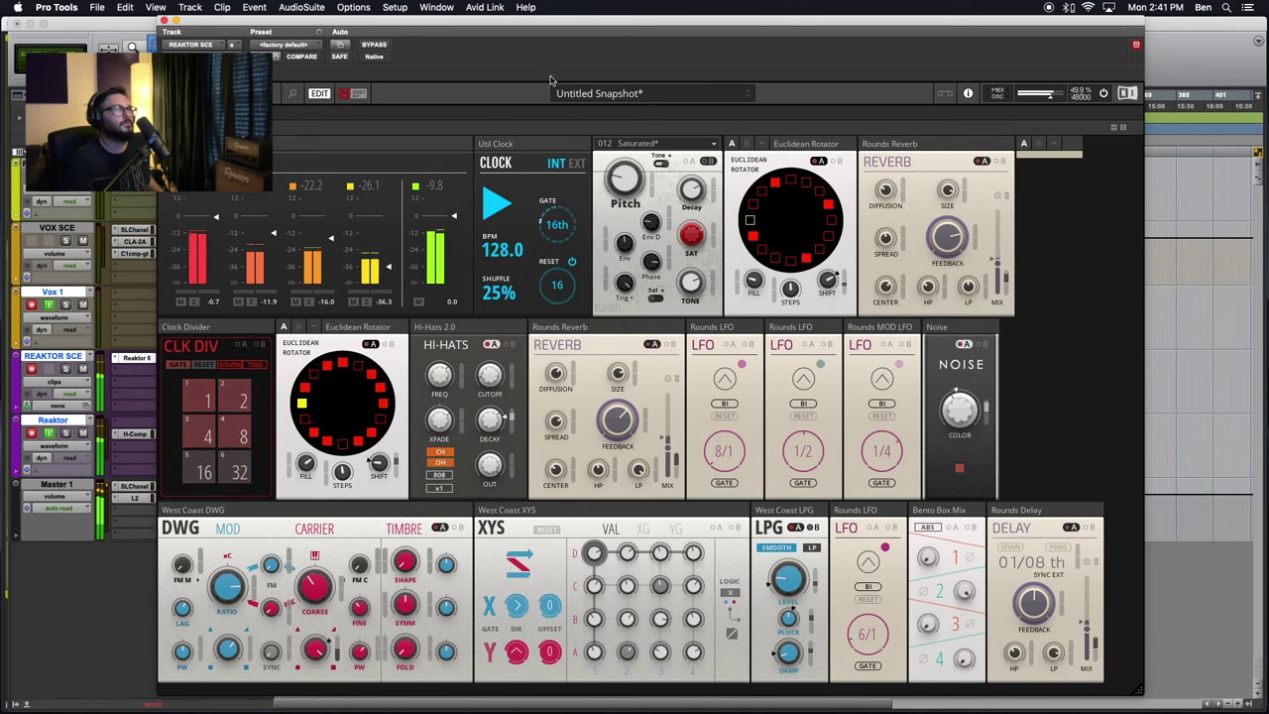
{"action": "left_click_drag", "start_coordinate": [514, 22], "coordinate": [524, 26]}
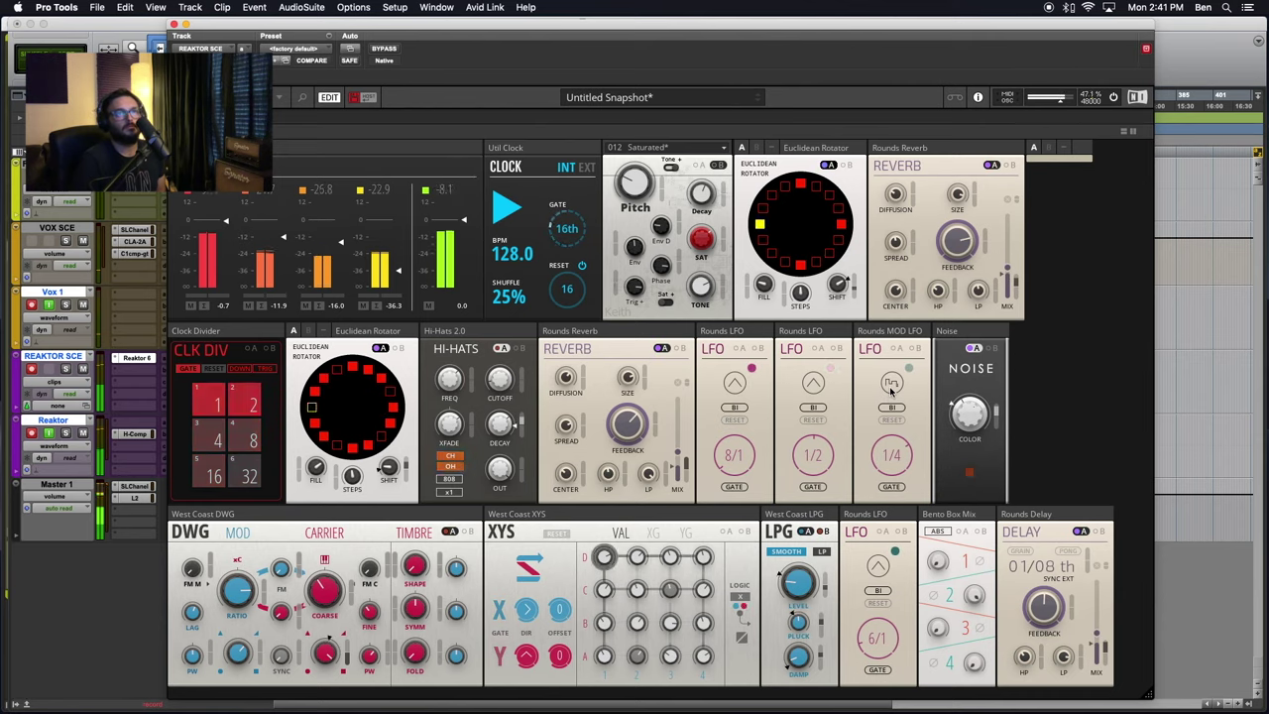
- Try the Rounds MOD LFO in Free mode and return it to Gate sync
{"action": "left_click", "coordinate": [891, 486]}
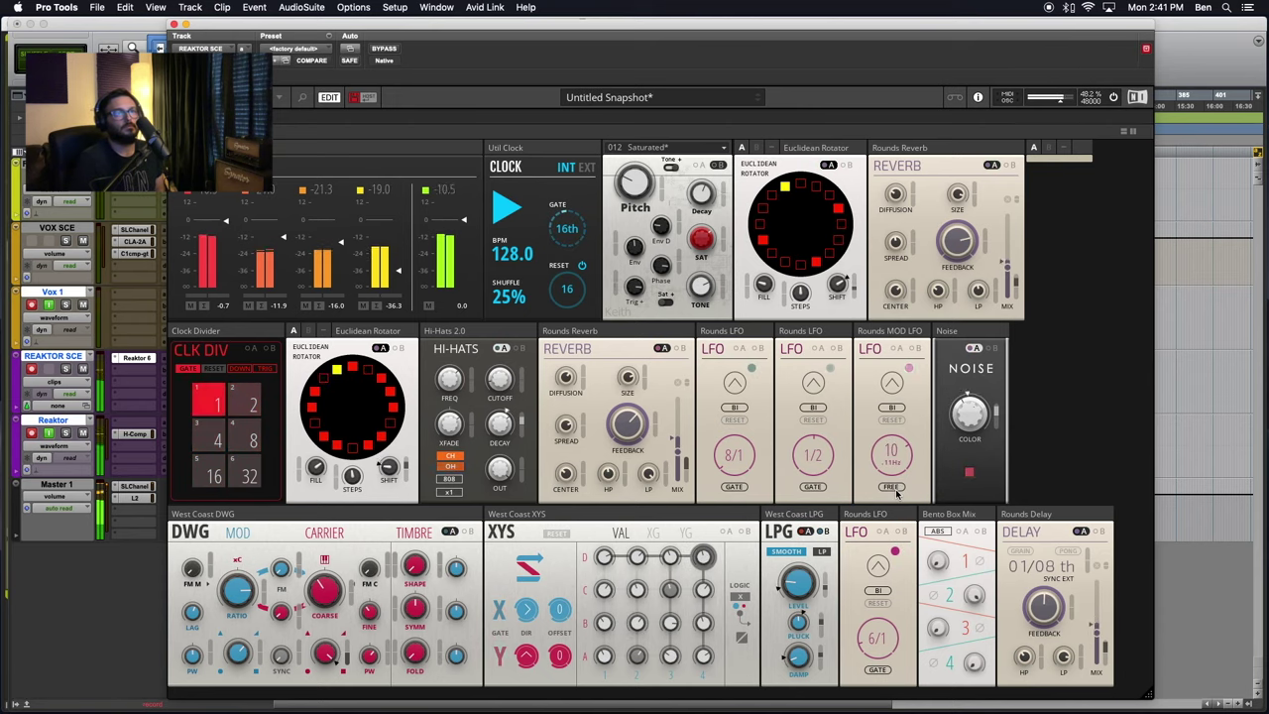
{"action": "left_click", "coordinate": [892, 486]}
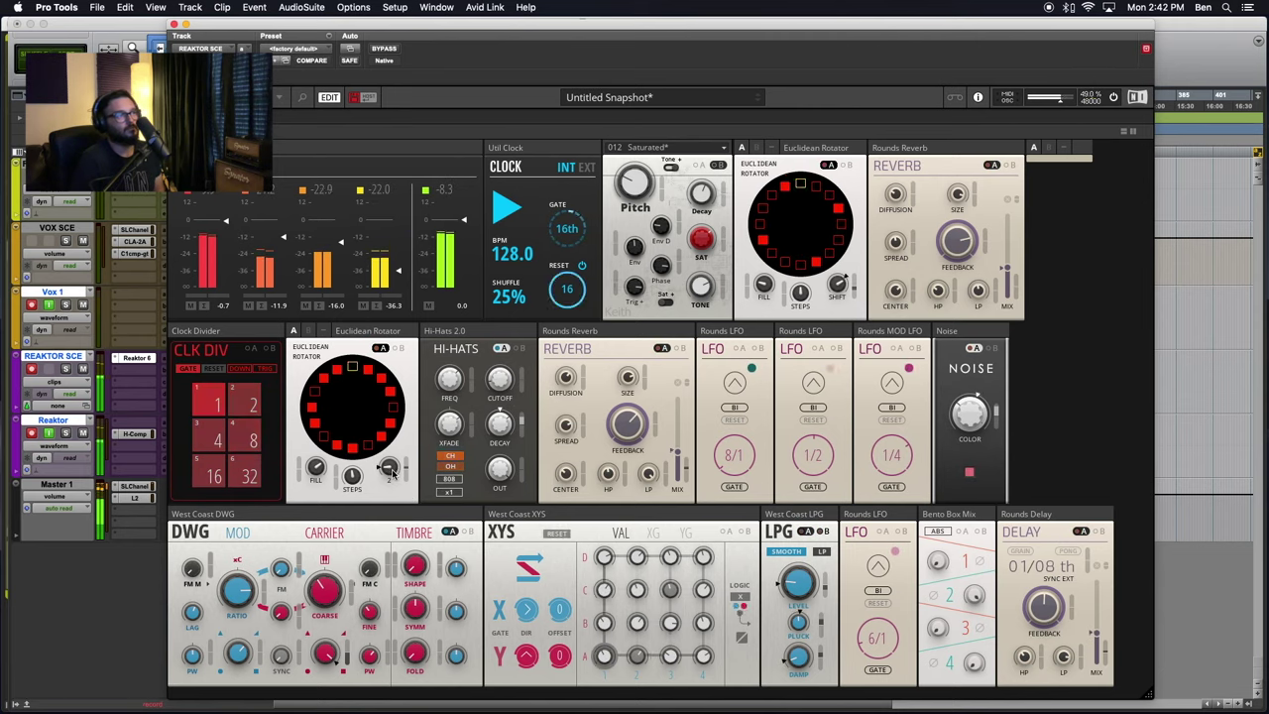
- Fine-tune the Shift and Fill settings of the Euclidean Rotator beside the Clock Divider
{"action": "left_click_drag", "start_coordinate": [393, 467], "coordinate": [393, 480]}
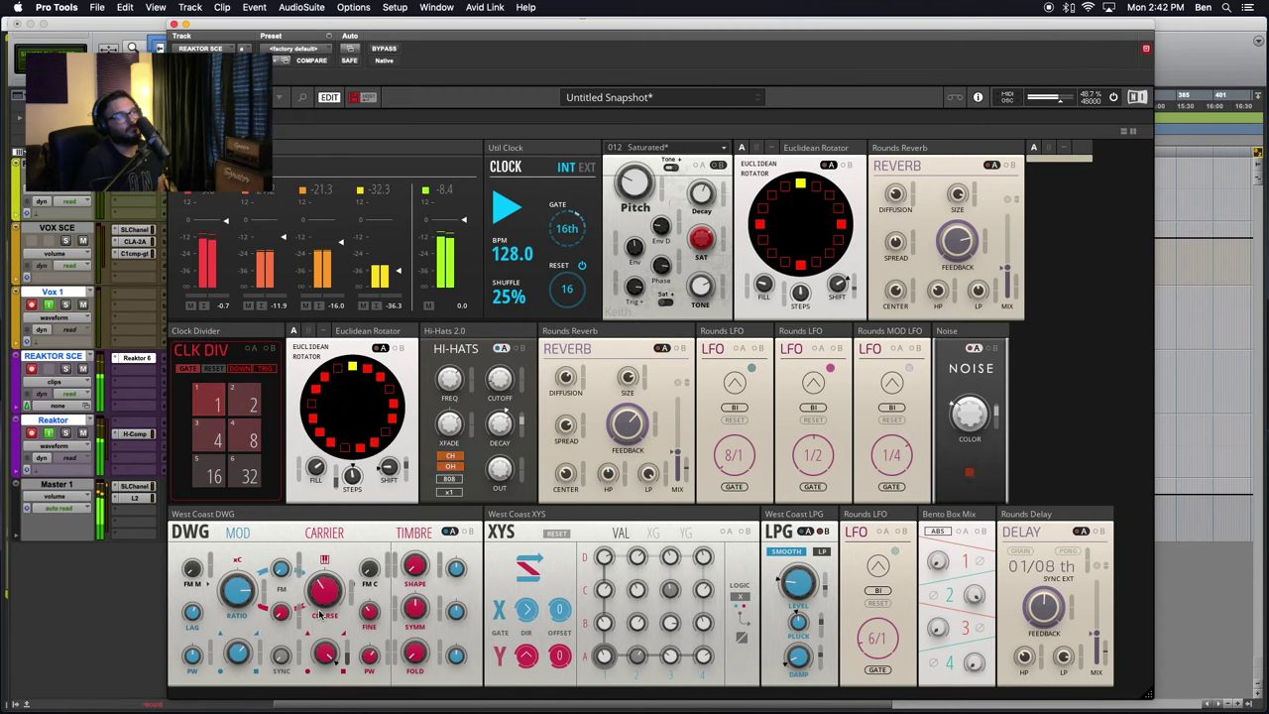
{"action": "left_click_drag", "start_coordinate": [319, 465], "coordinate": [319, 461]}
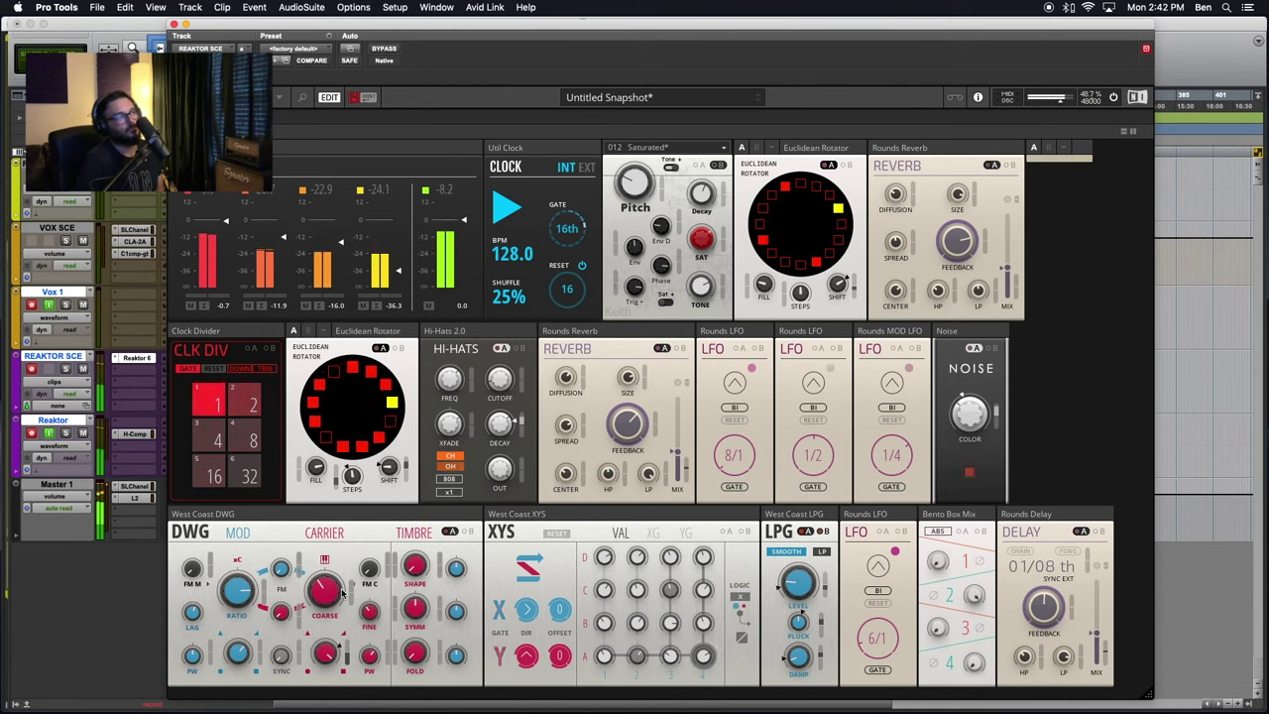
- On the West Coast DWG, set the carrier's Coarse tuning to -11.0 and the Shape, FM C and FM amounts to 0
{"action": "left_click_drag", "start_coordinate": [329, 609], "coordinate": [328, 613]}
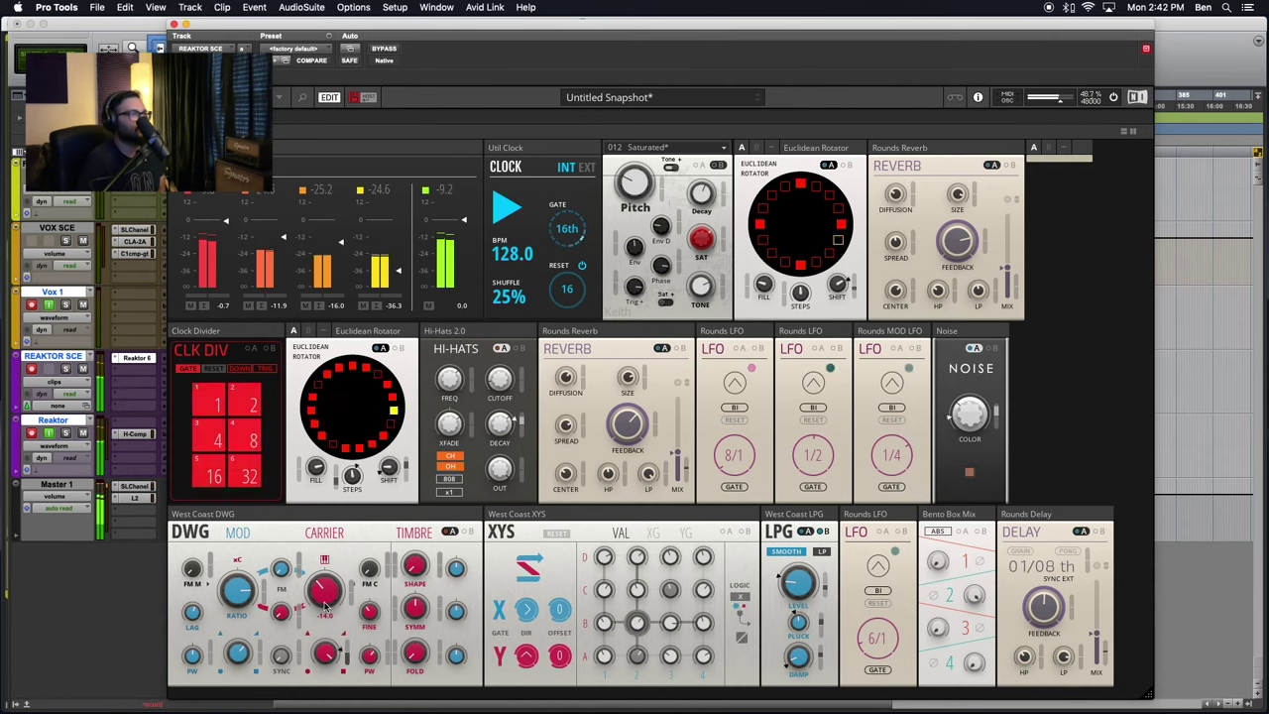
{"action": "left_click_drag", "start_coordinate": [335, 588], "coordinate": [329, 585]}
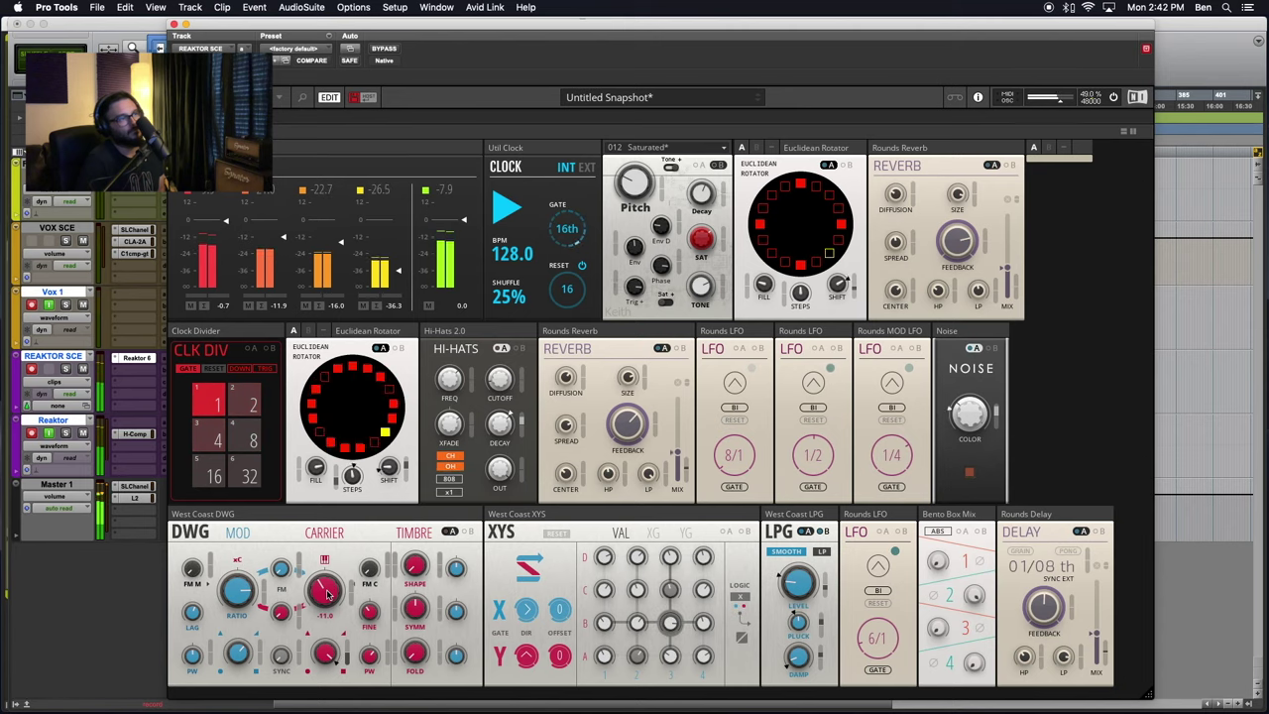
{"action": "left_click_drag", "start_coordinate": [418, 570], "coordinate": [418, 504]}
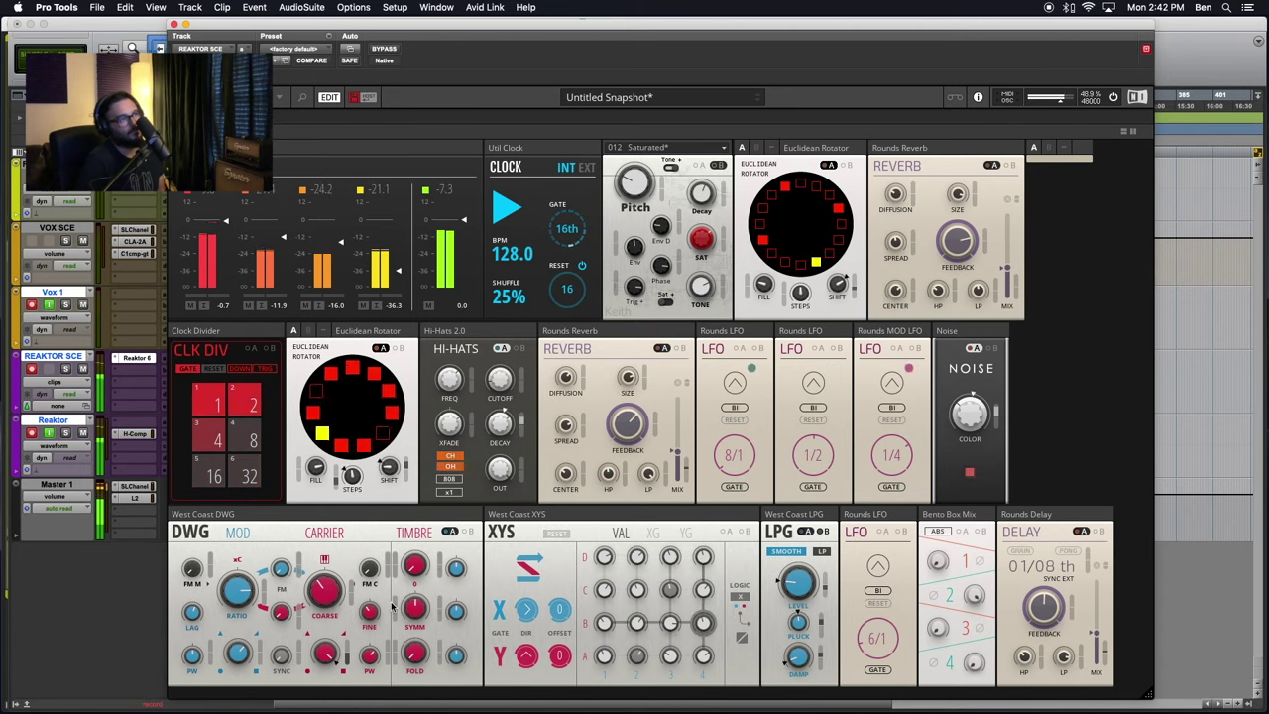
{"action": "left_click_drag", "start_coordinate": [369, 567], "coordinate": [367, 528]}
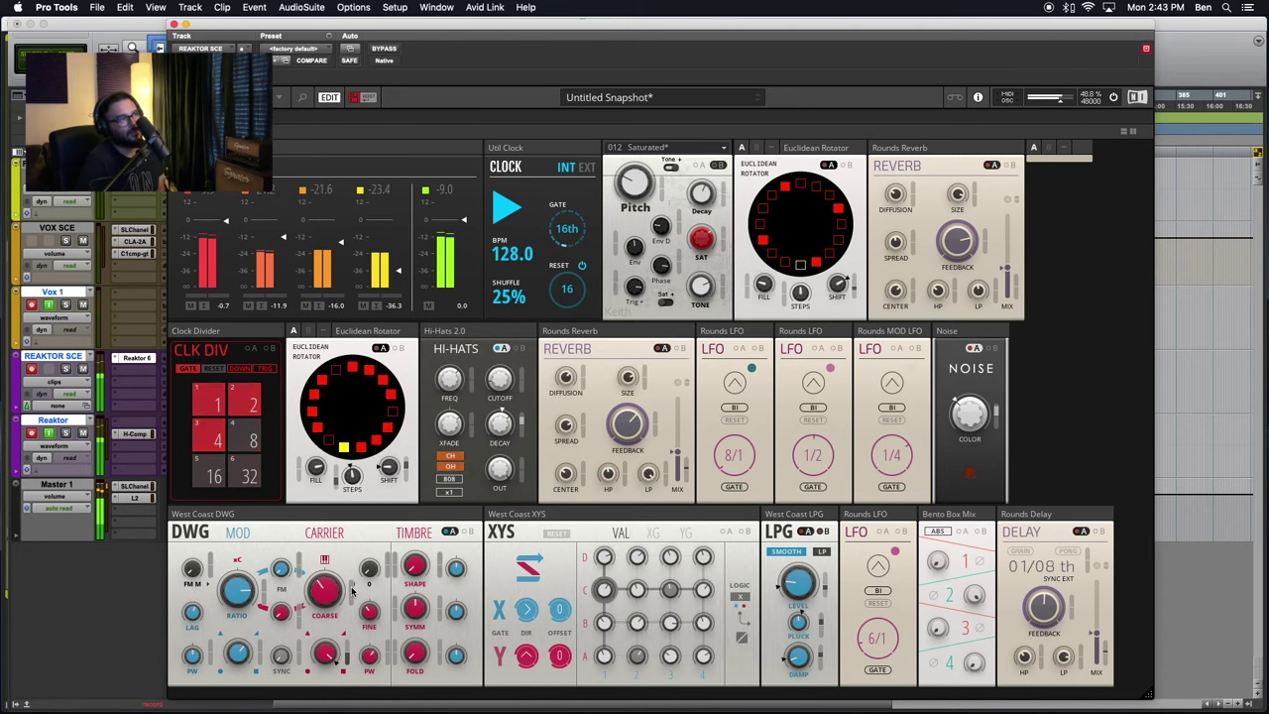
{"action": "left_click_drag", "start_coordinate": [287, 570], "coordinate": [235, 605]}
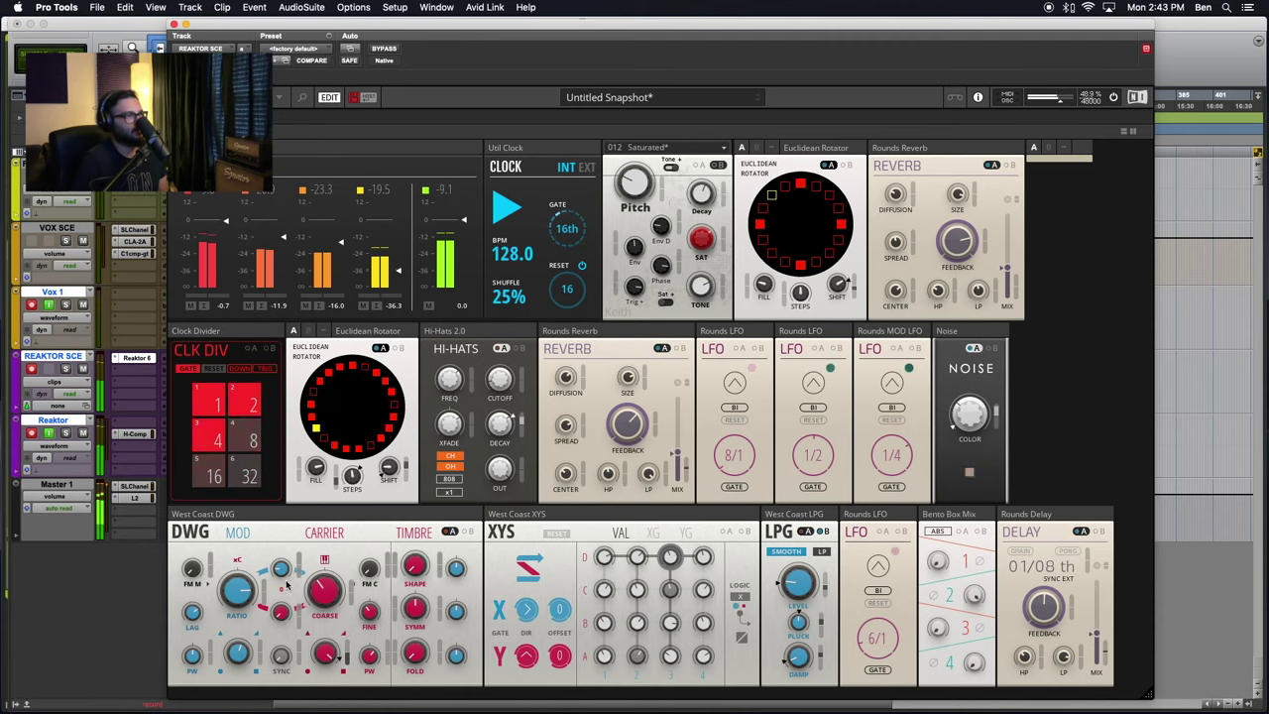
- Adjust the modulator's FM amount and the carrier's waveform mix on the West Coast DWG
{"action": "left_click_drag", "start_coordinate": [288, 586], "coordinate": [277, 516]}
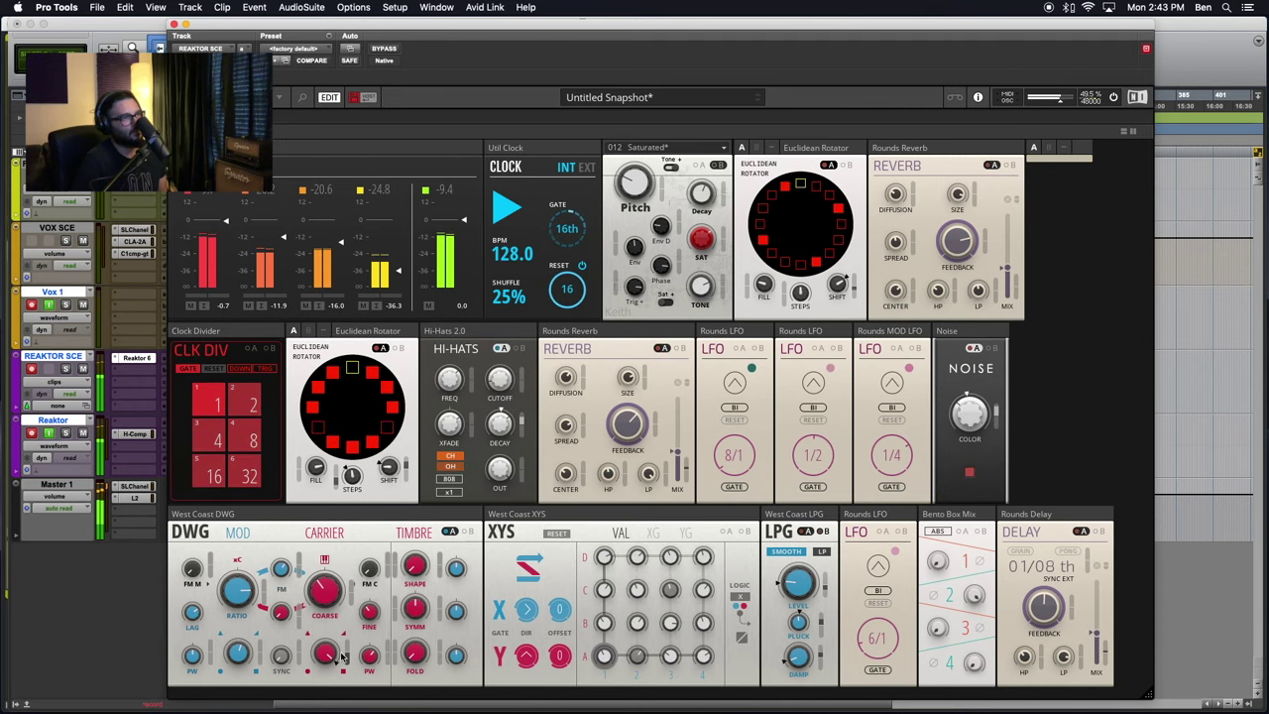
{"action": "left_click_drag", "start_coordinate": [327, 710], "coordinate": [325, 615]}
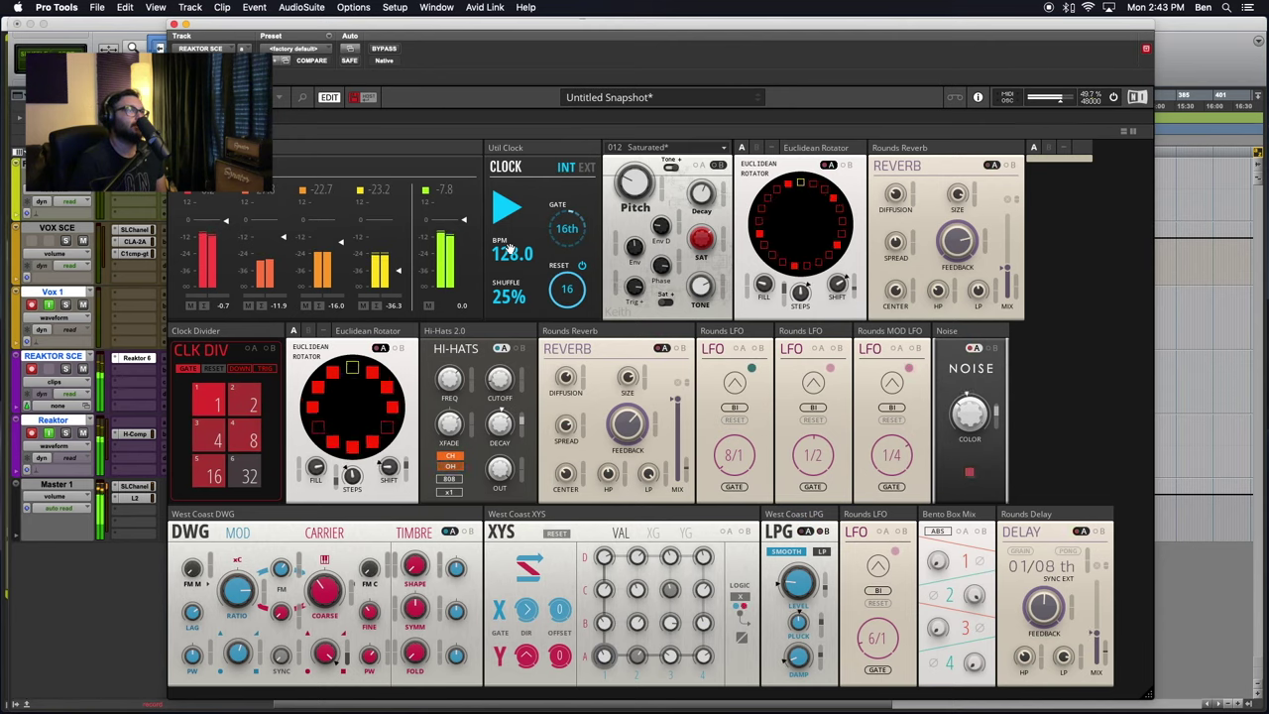
- Slow the Clock drastically, trying BPM values of 10.0, 23.0 and 3.0, and settle on 5.0
{"action": "left_click_drag", "start_coordinate": [508, 260], "coordinate": [536, 341]}
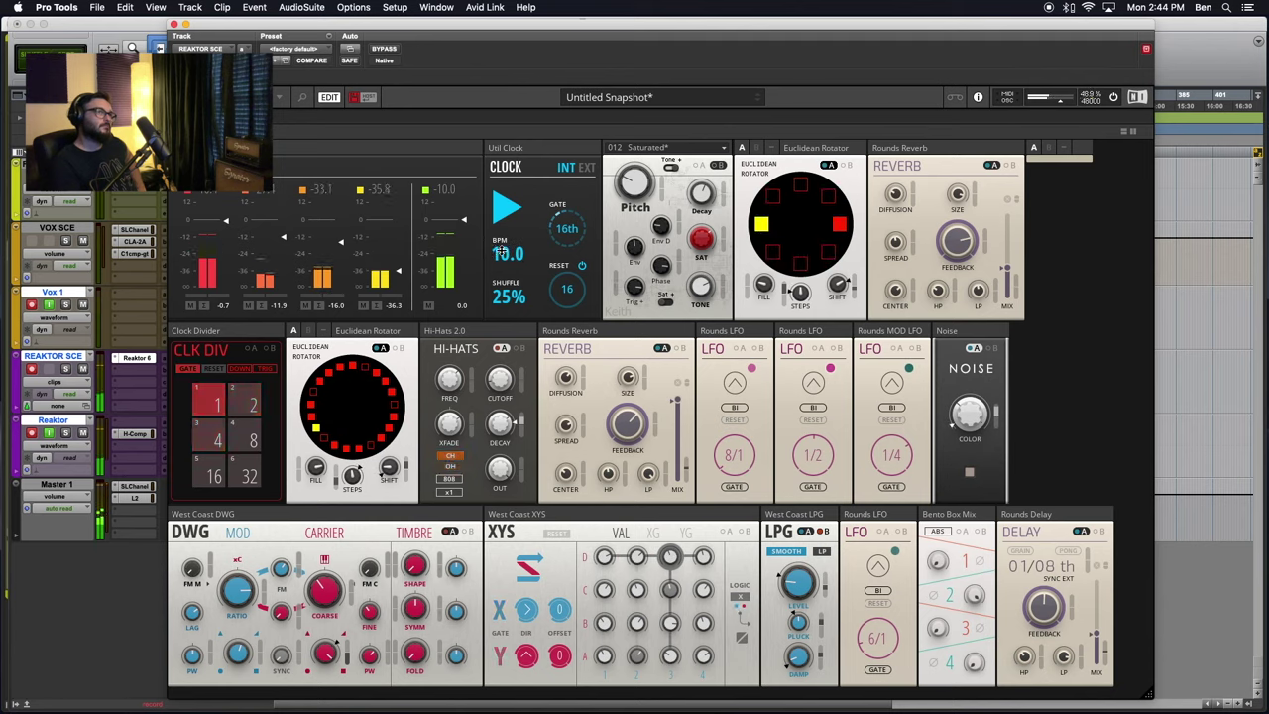
{"action": "left_click_drag", "start_coordinate": [499, 252], "coordinate": [503, 239]}
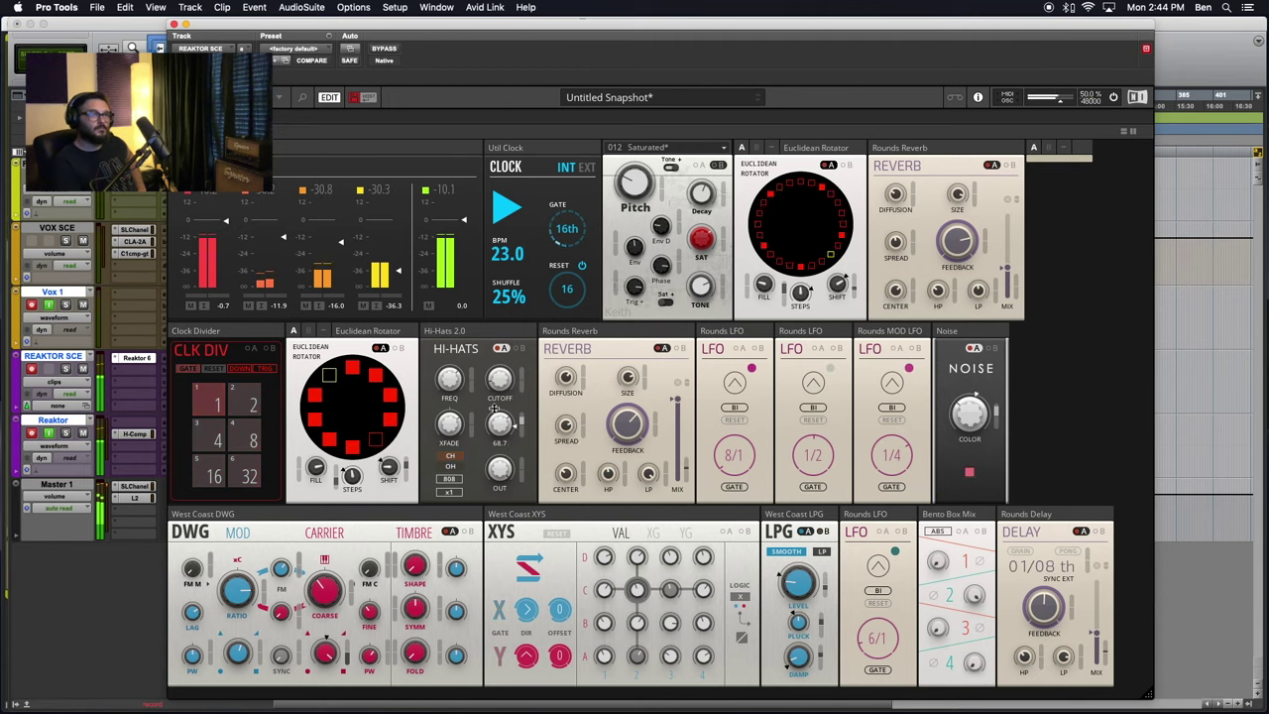
{"action": "left_click_drag", "start_coordinate": [499, 250], "coordinate": [498, 266]}
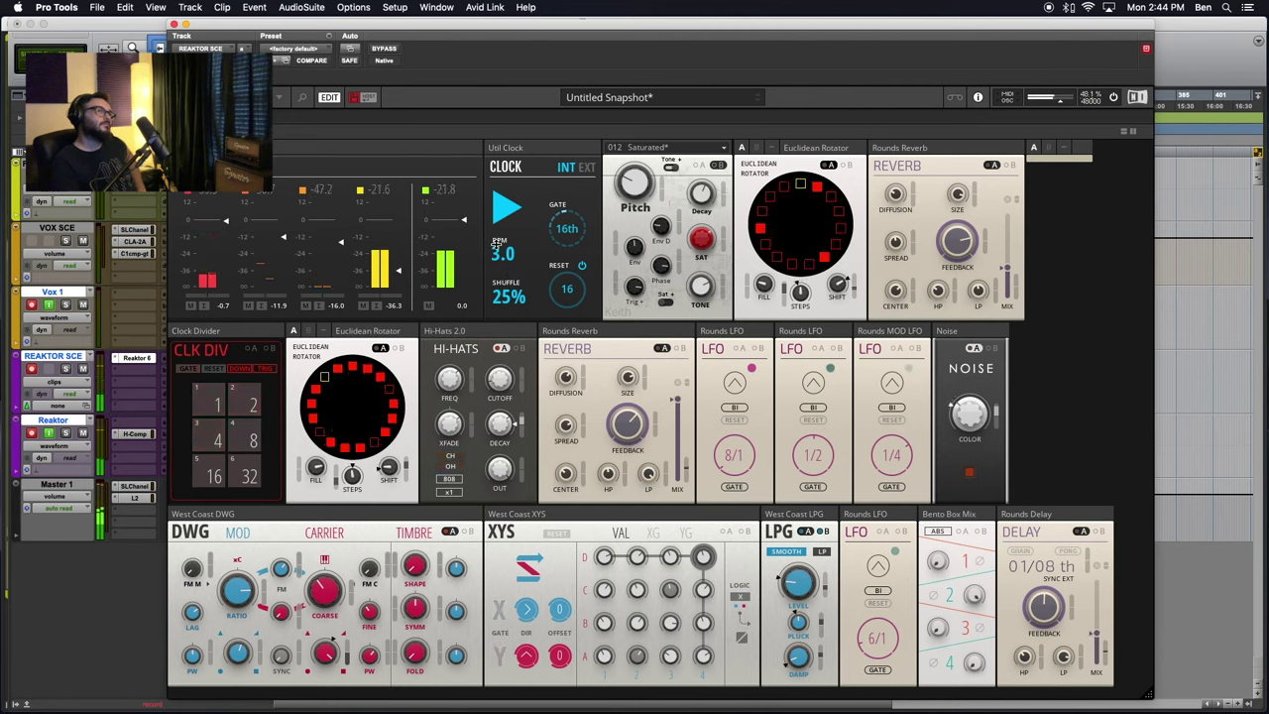
{"action": "left_click_drag", "start_coordinate": [497, 244], "coordinate": [496, 246]}
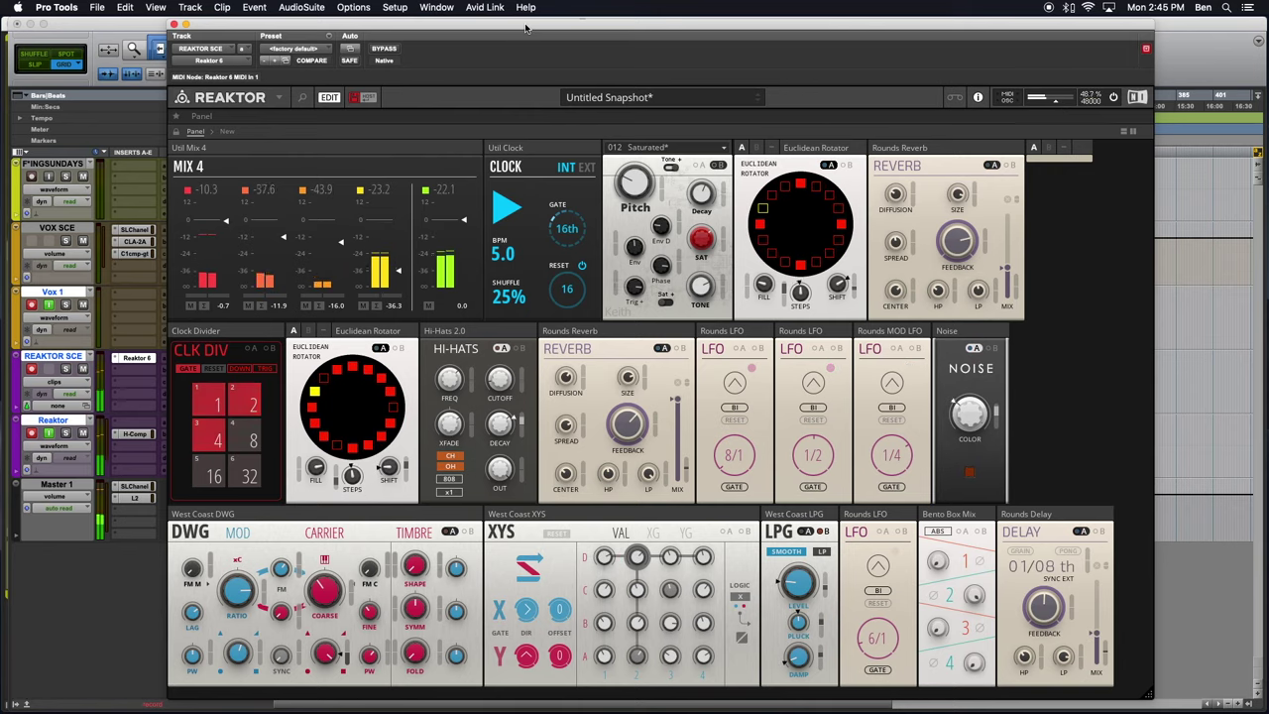
- Reposition the plug-in window slightly to clear the track list and mute the VOX SCE track
{"action": "left_click_drag", "start_coordinate": [528, 38], "coordinate": [515, 25]}
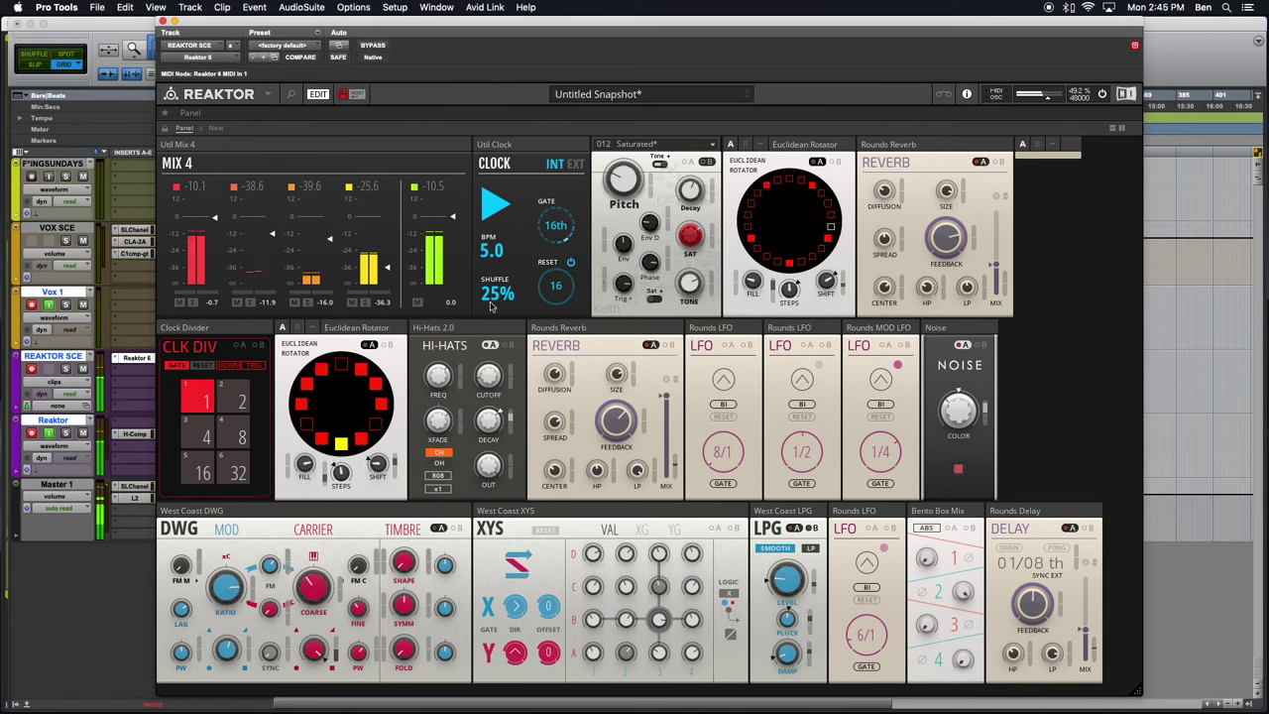
{"action": "left_click", "coordinate": [83, 241]}
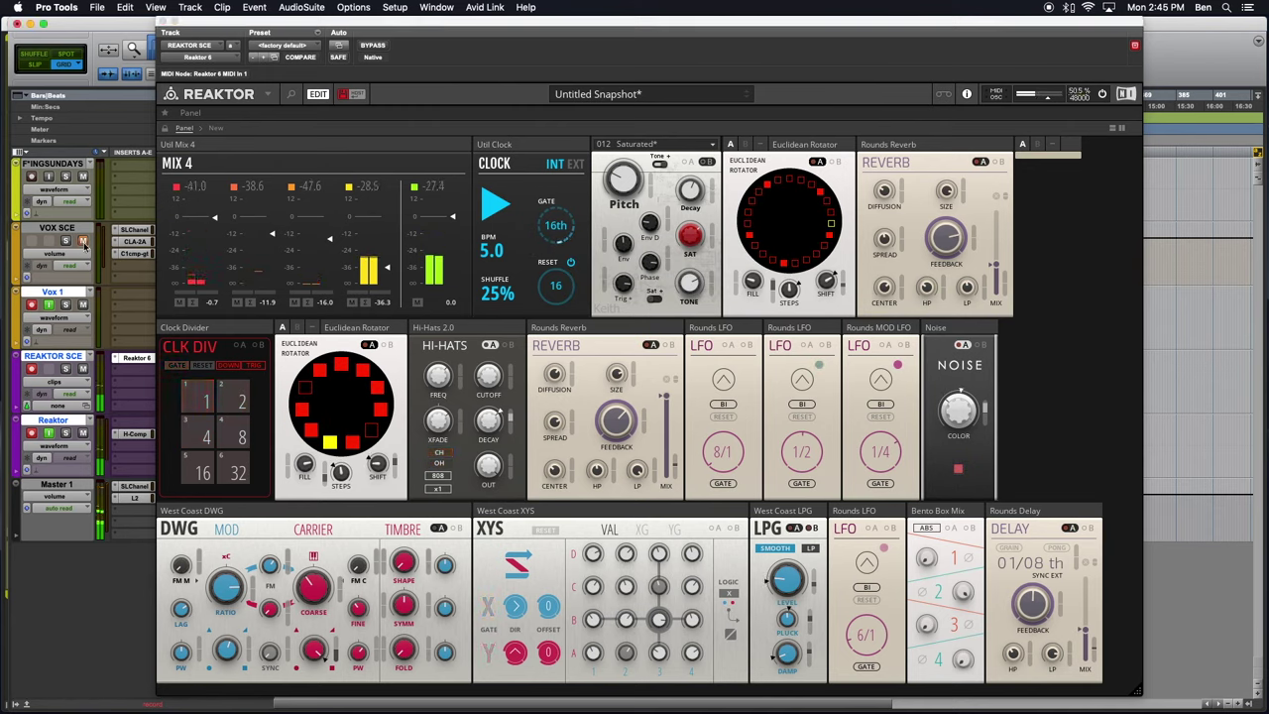